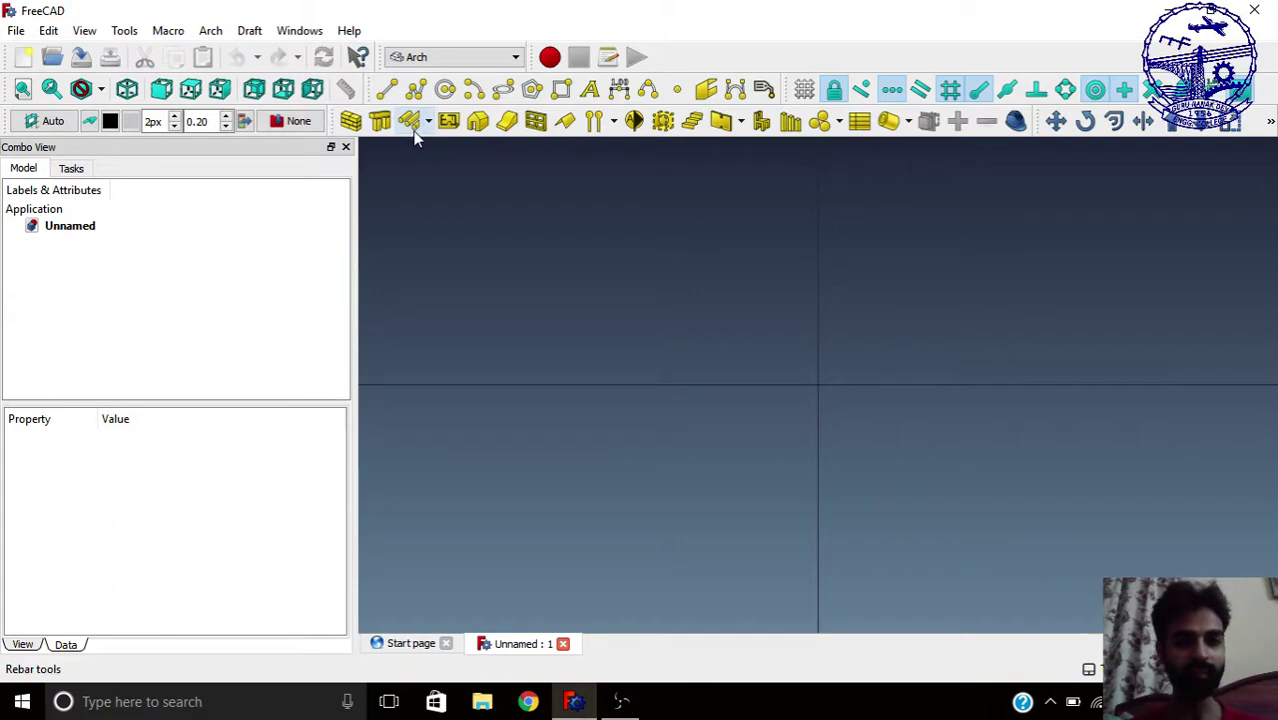
- Review the available rebar tools and look up the Reinforcement workbench in the Addon manager
{"action": "left_click", "coordinate": [428, 122]}
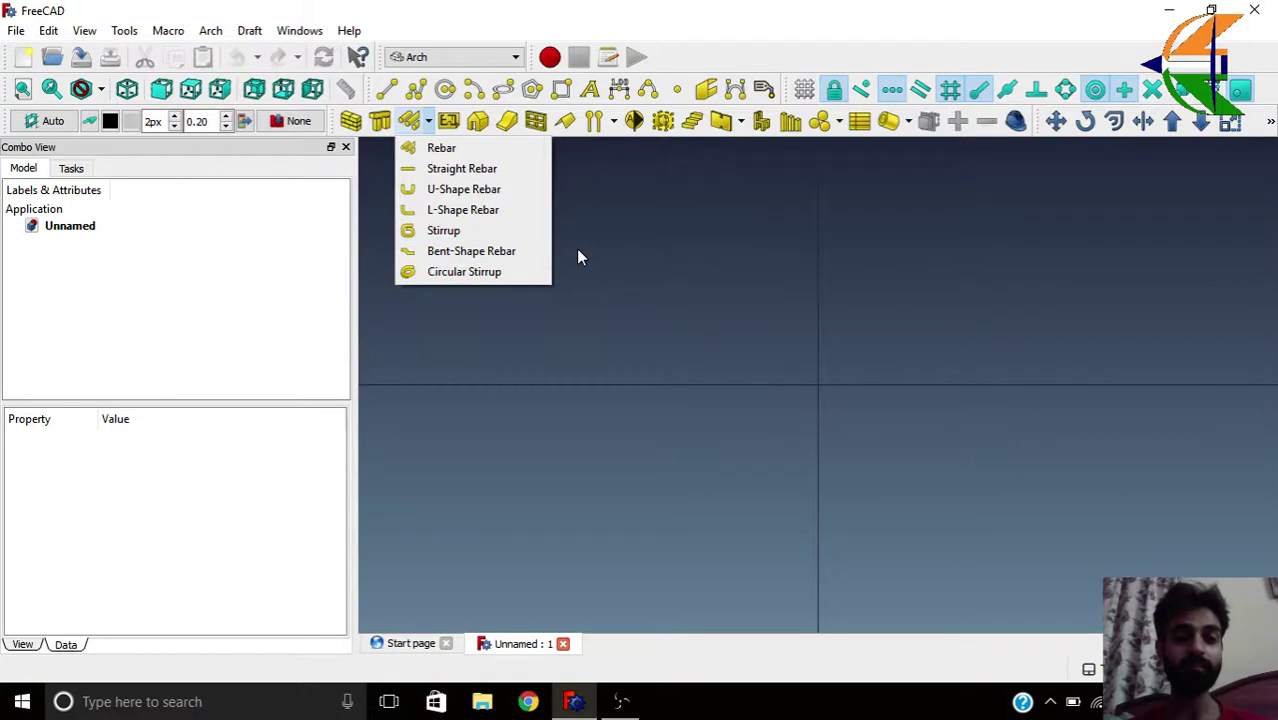
{"action": "left_click", "coordinate": [728, 20]}
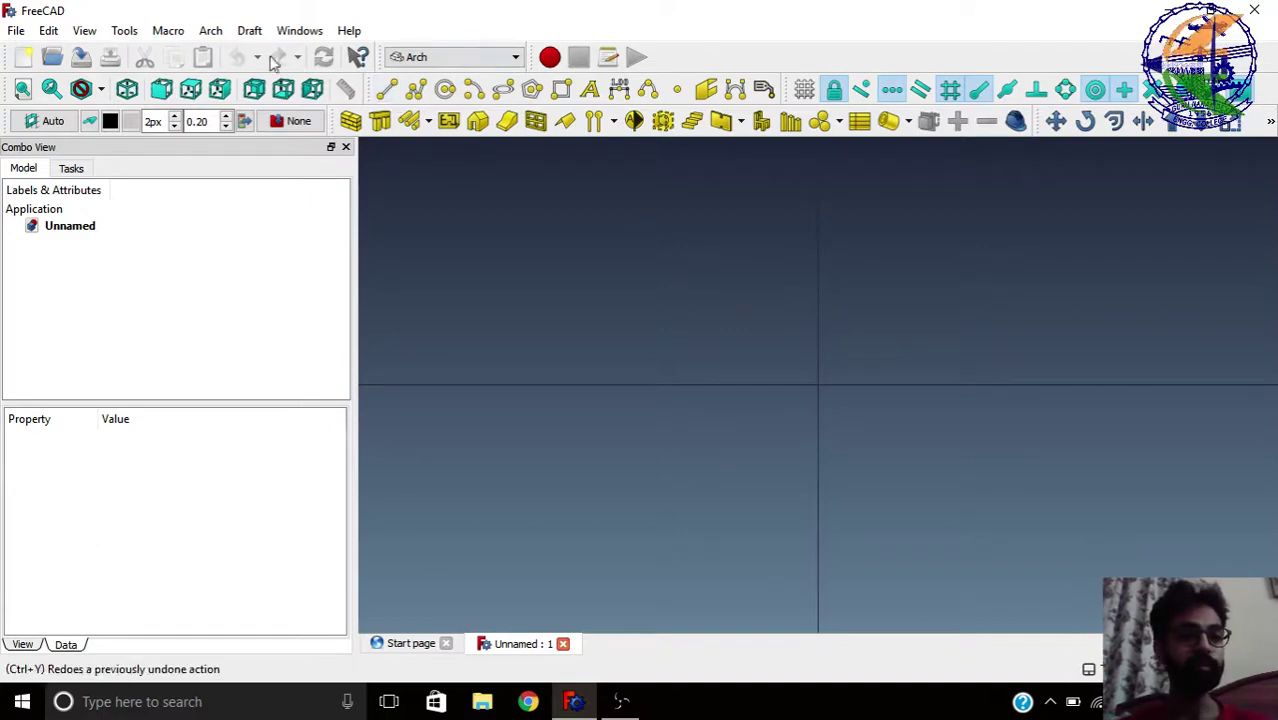
{"action": "left_click", "coordinate": [120, 32]}
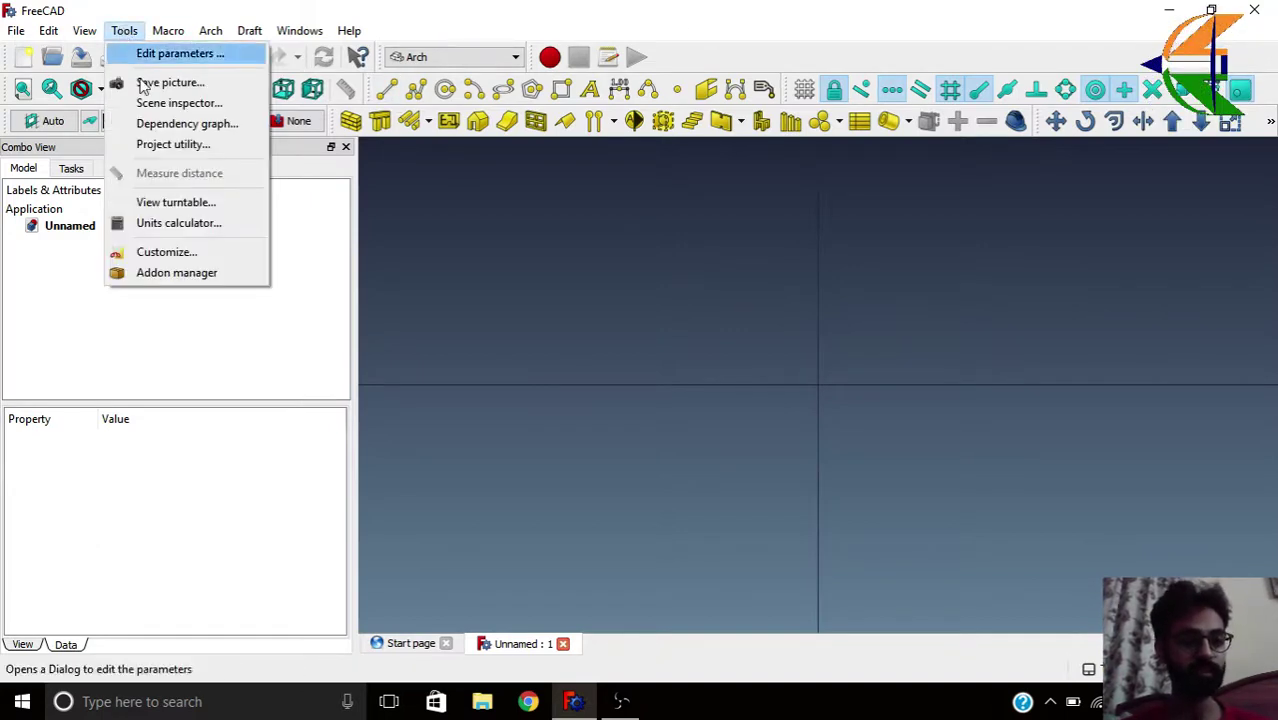
{"action": "left_click", "coordinate": [163, 275]}
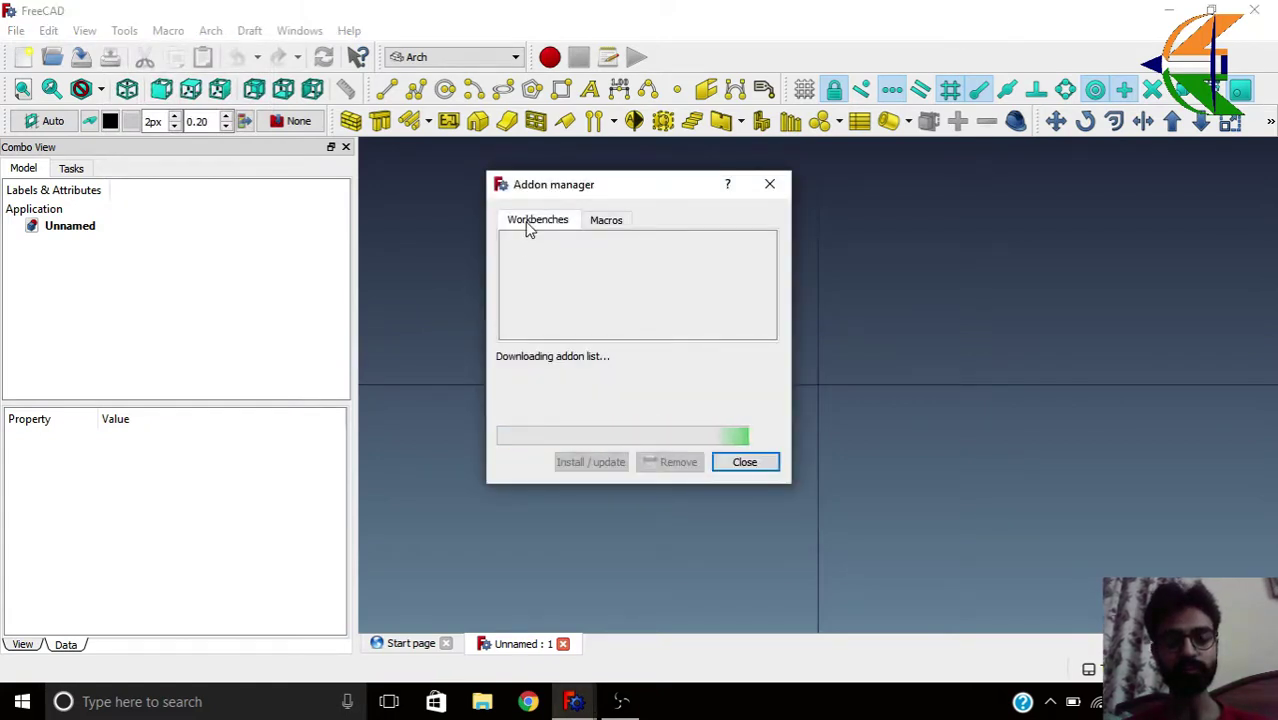
{"action": "scroll", "coordinate": [585, 288], "scroll_direction": "down", "scroll_amount": 4}
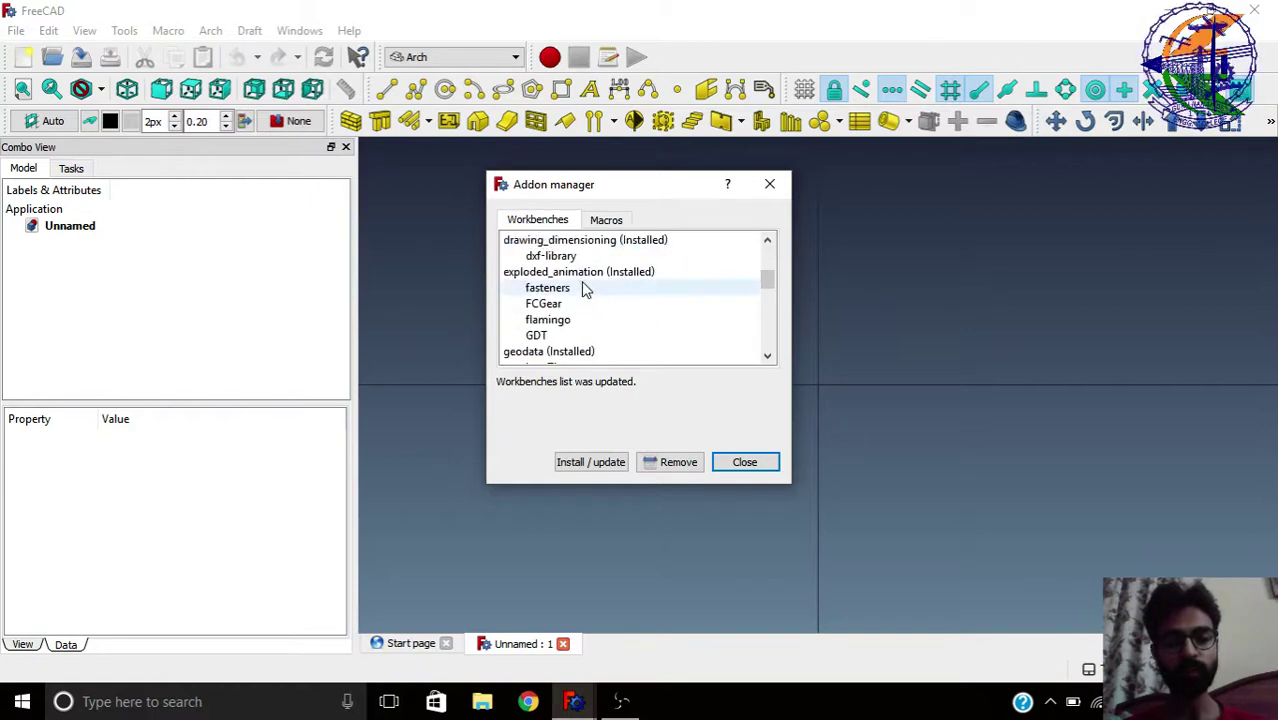
{"action": "scroll", "coordinate": [585, 288], "scroll_direction": "down", "scroll_amount": 7}
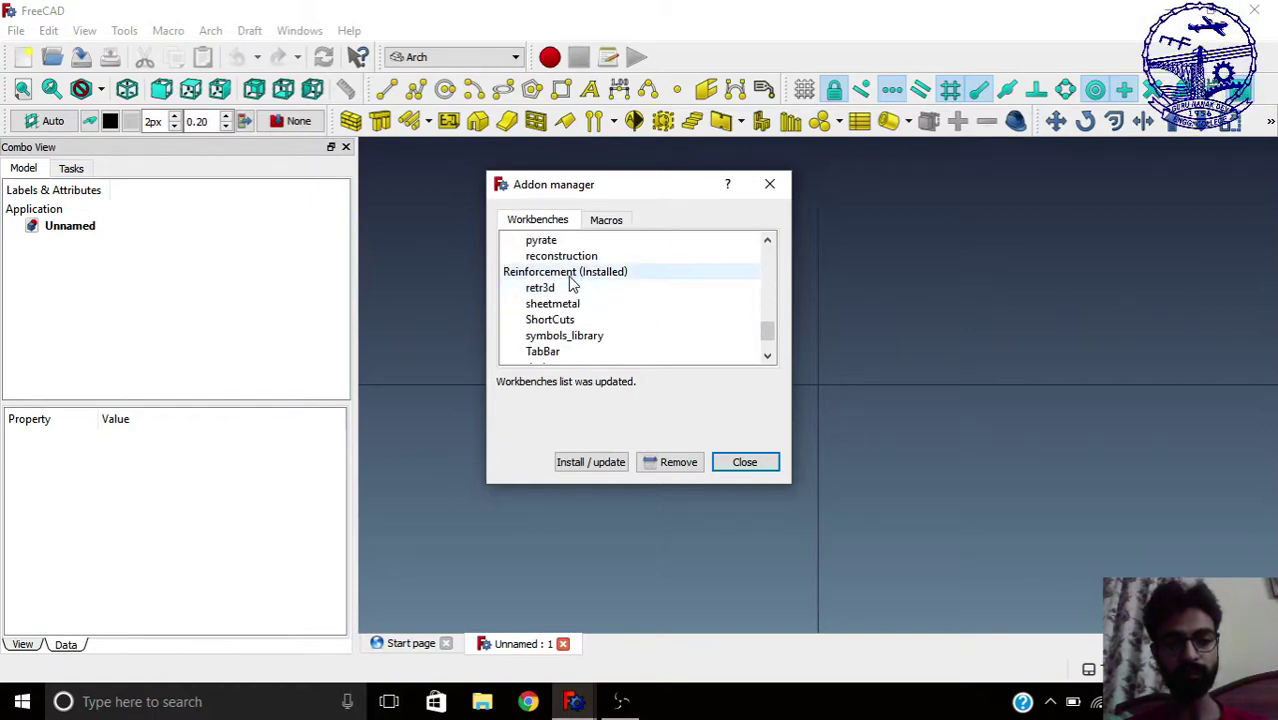
{"action": "left_click", "coordinate": [565, 272]}
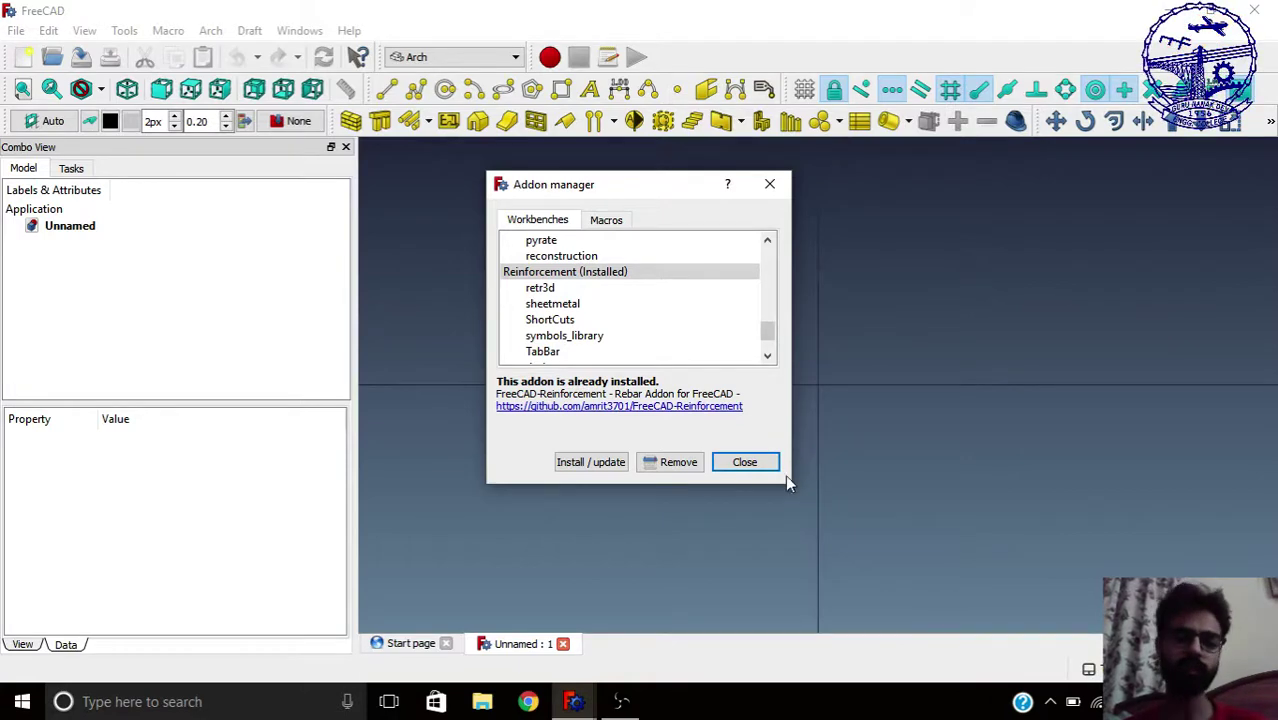
{"action": "left_click", "coordinate": [758, 461]}
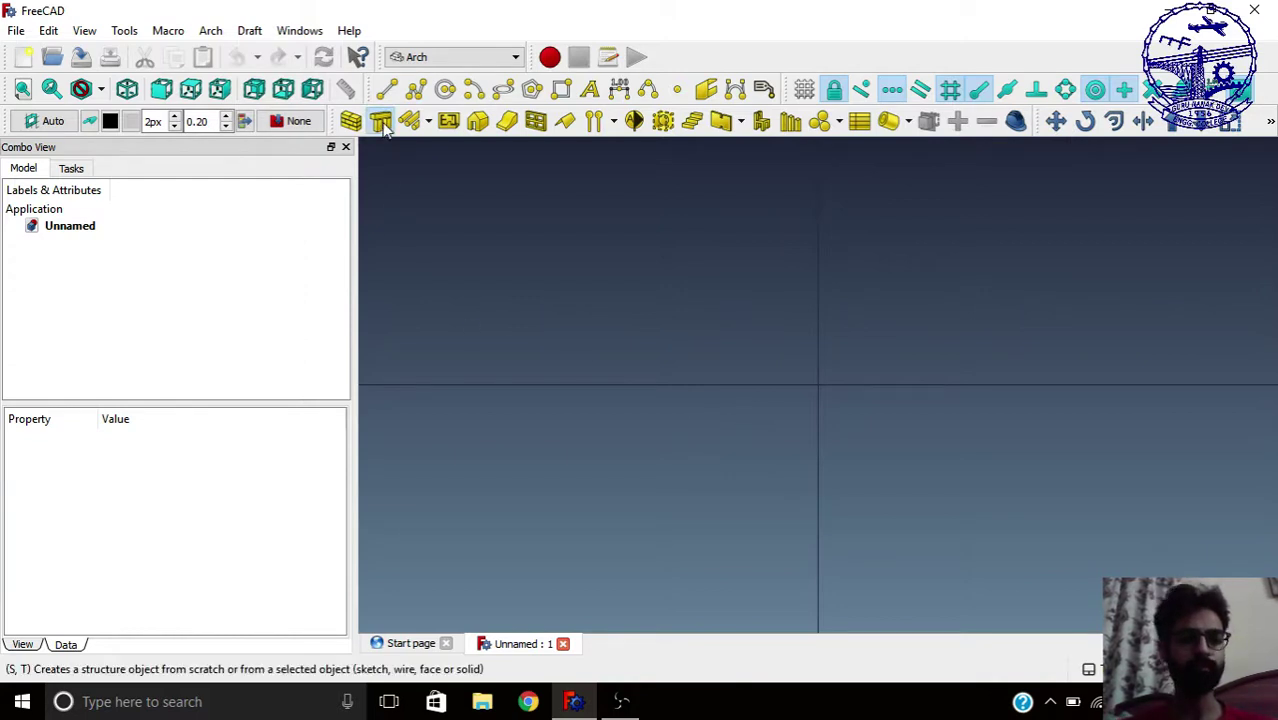
- Create a structure 3000 mm long, 2000 mm wide and 200 mm high at the origin
{"action": "left_click", "coordinate": [350, 121]}
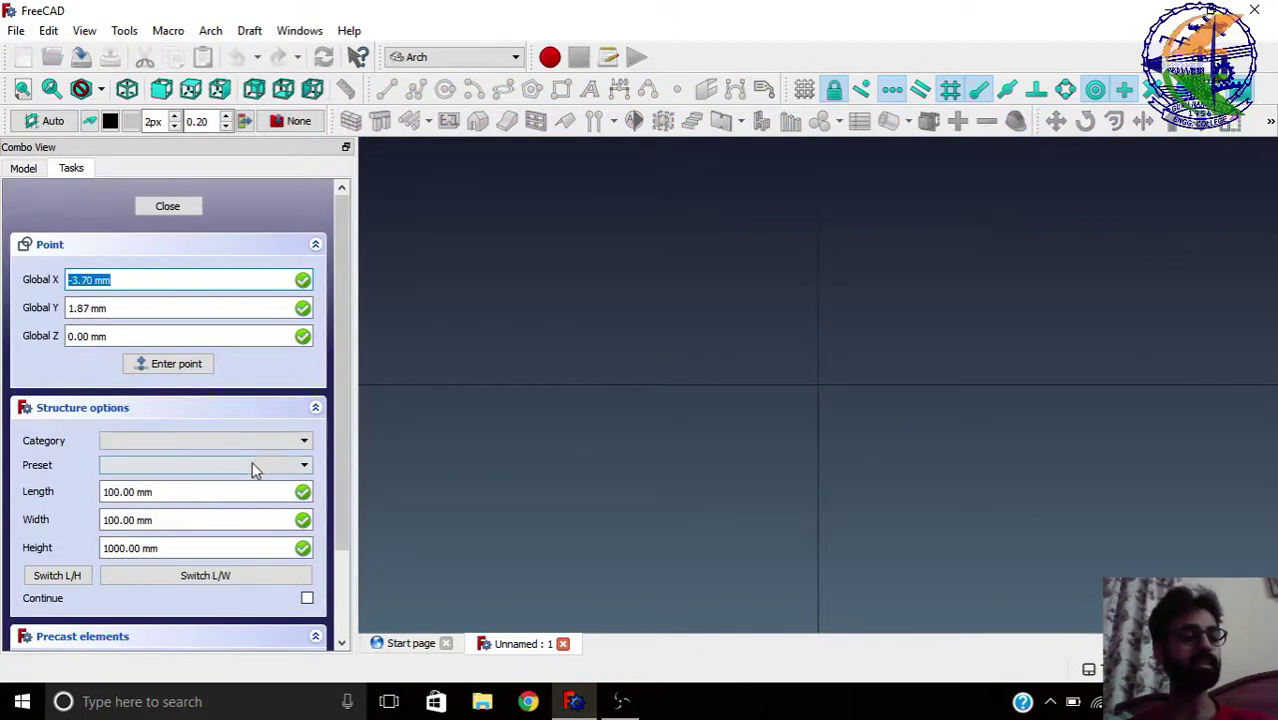
{"action": "left_click", "coordinate": [200, 491]}
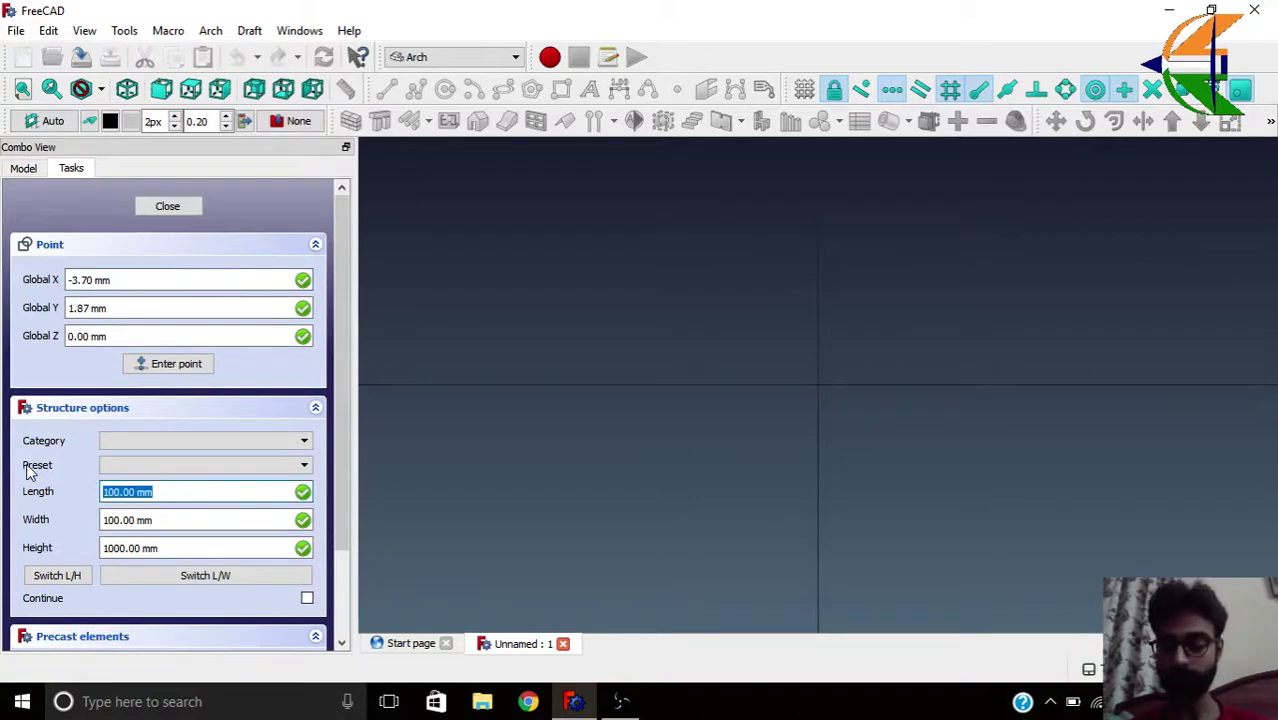
{"action": "type", "text": "3000"}
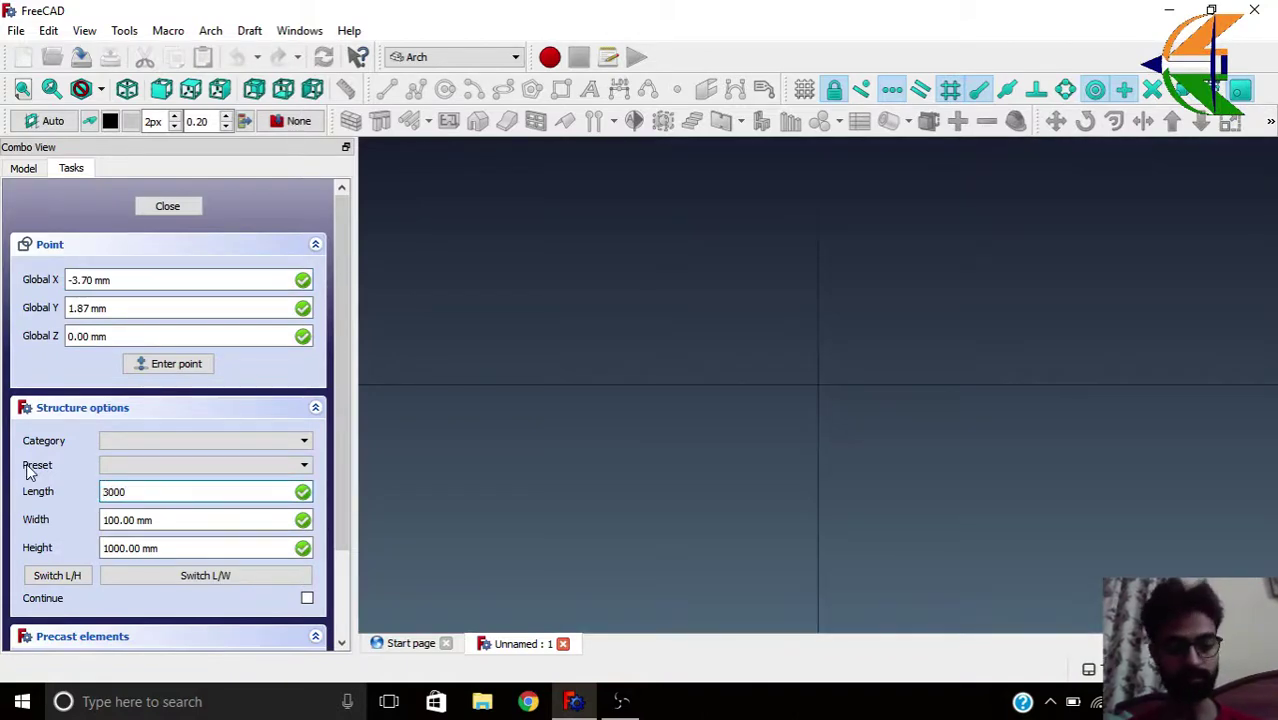
{"action": "key", "text": "Tab"}
{"action": "type", "text": "2000"}
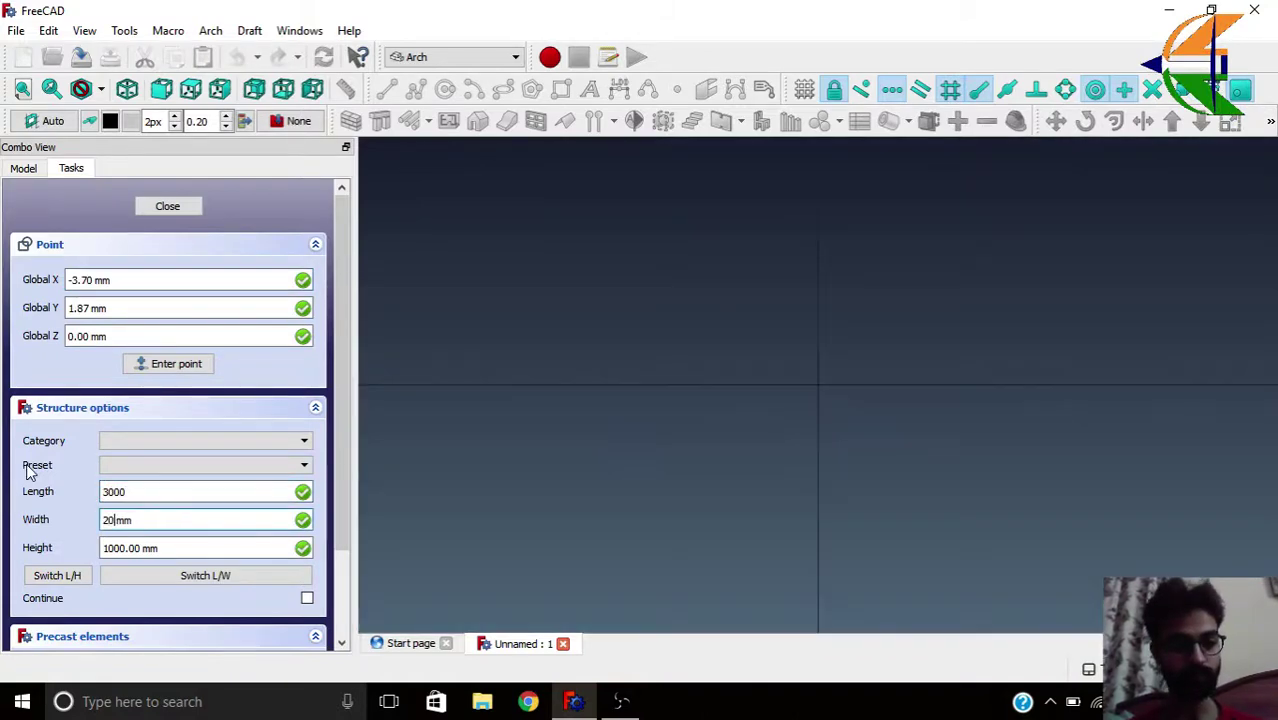
{"action": "key", "text": "Tab"}
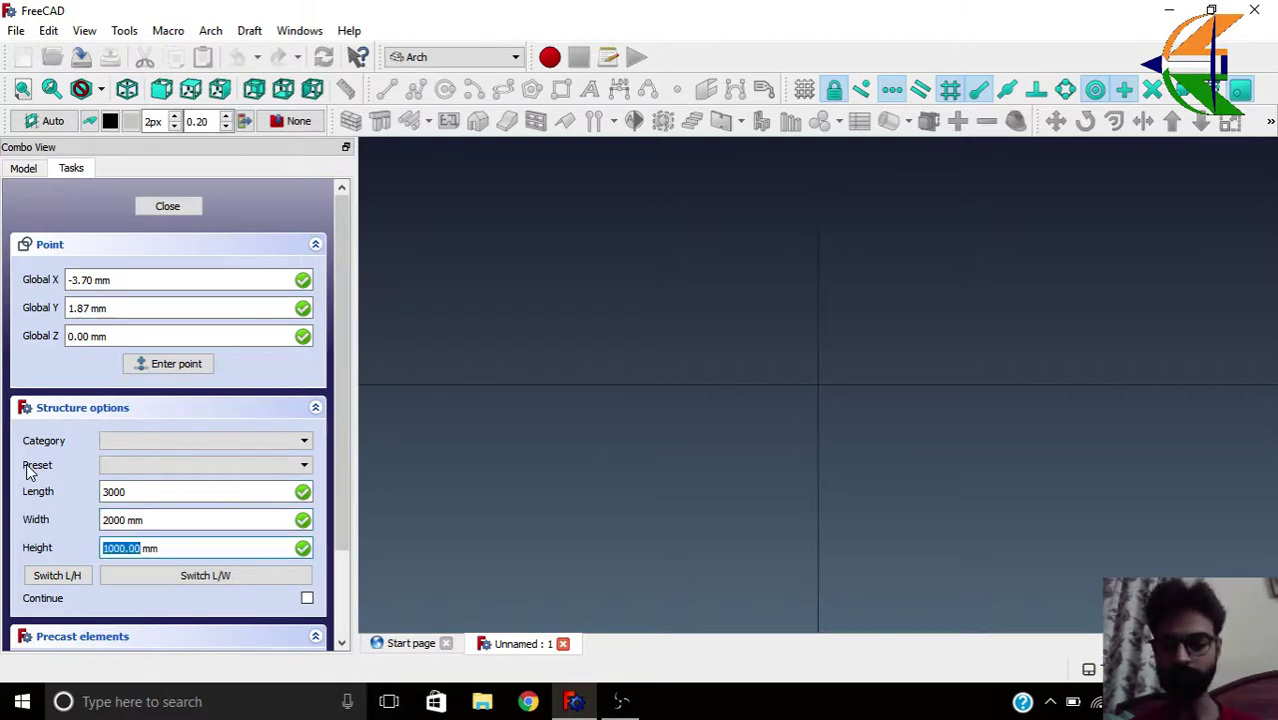
{"action": "type", "text": "200"}
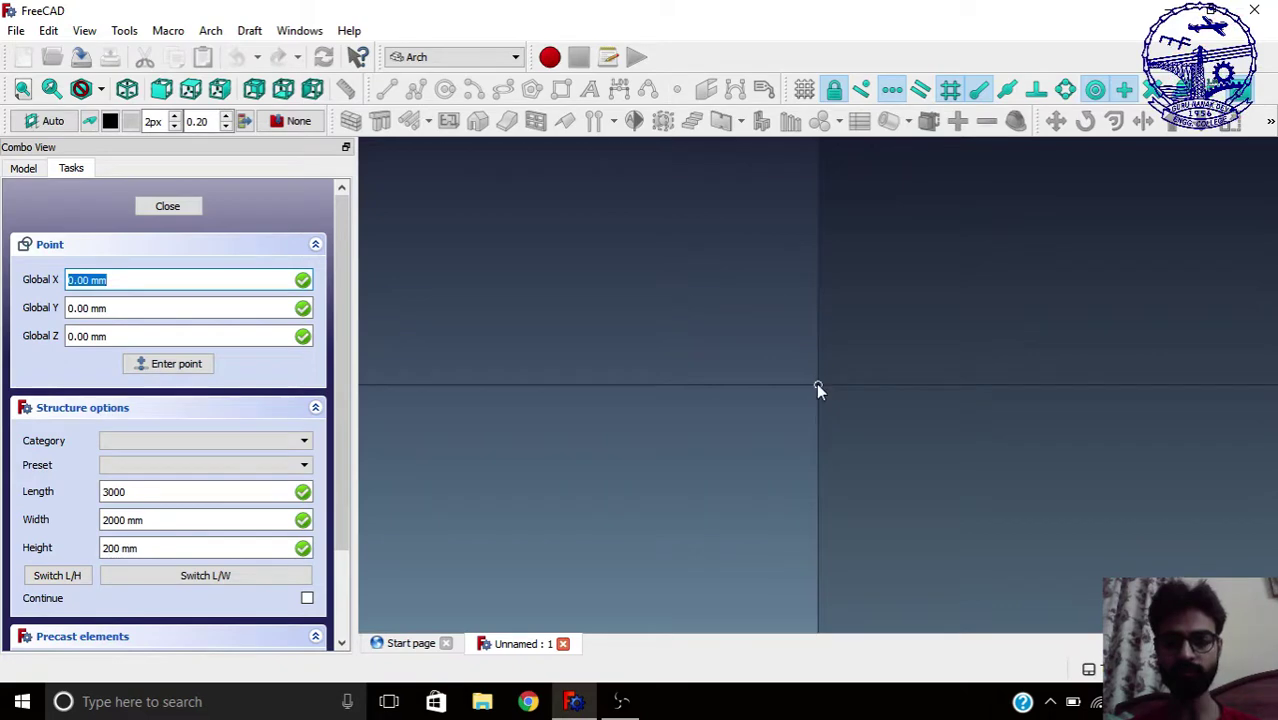
{"action": "left_click", "coordinate": [816, 383]}
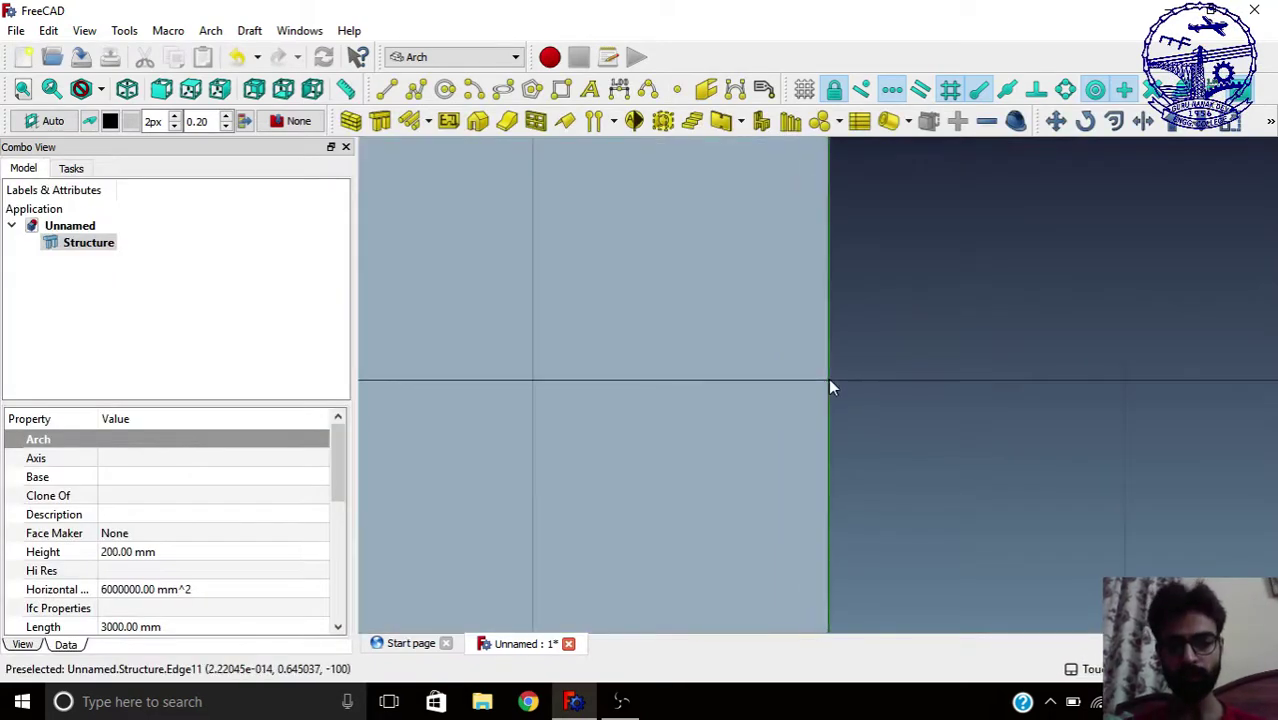
- Change the structure's role to Slab
{"action": "scroll", "coordinate": [828, 380], "scroll_direction": "down", "scroll_amount": 5}
{"action": "middle_click_drag", "start_coordinate": [787, 491], "coordinate": [855, 485]}
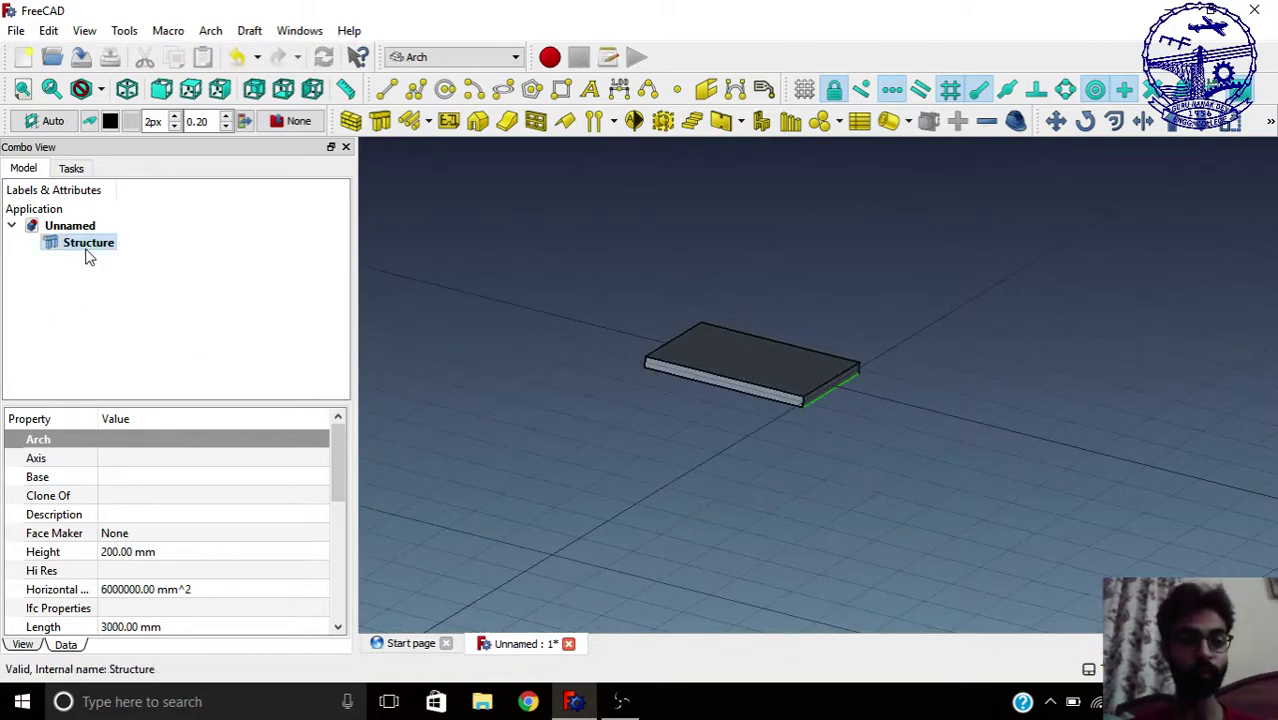
{"action": "left_click_drag", "start_coordinate": [335, 442], "coordinate": [336, 494]}
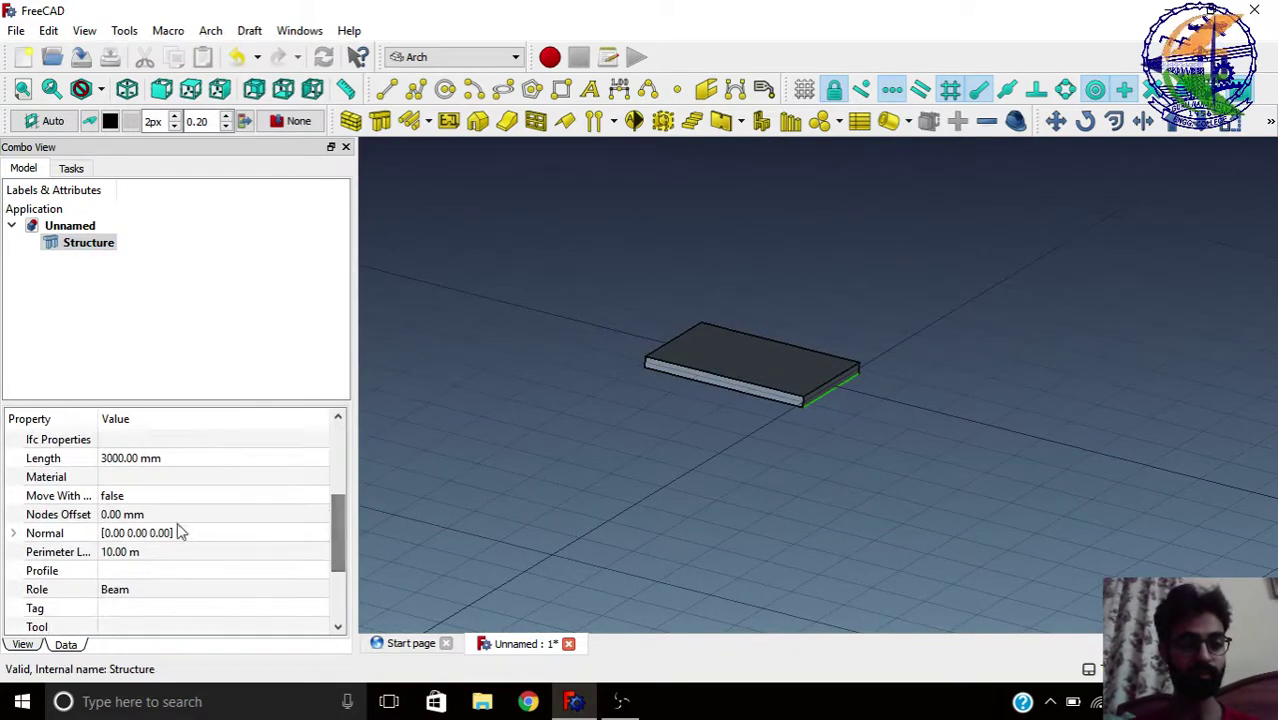
{"action": "left_click", "coordinate": [134, 590]}
{"action": "left_click", "coordinate": [135, 588]}
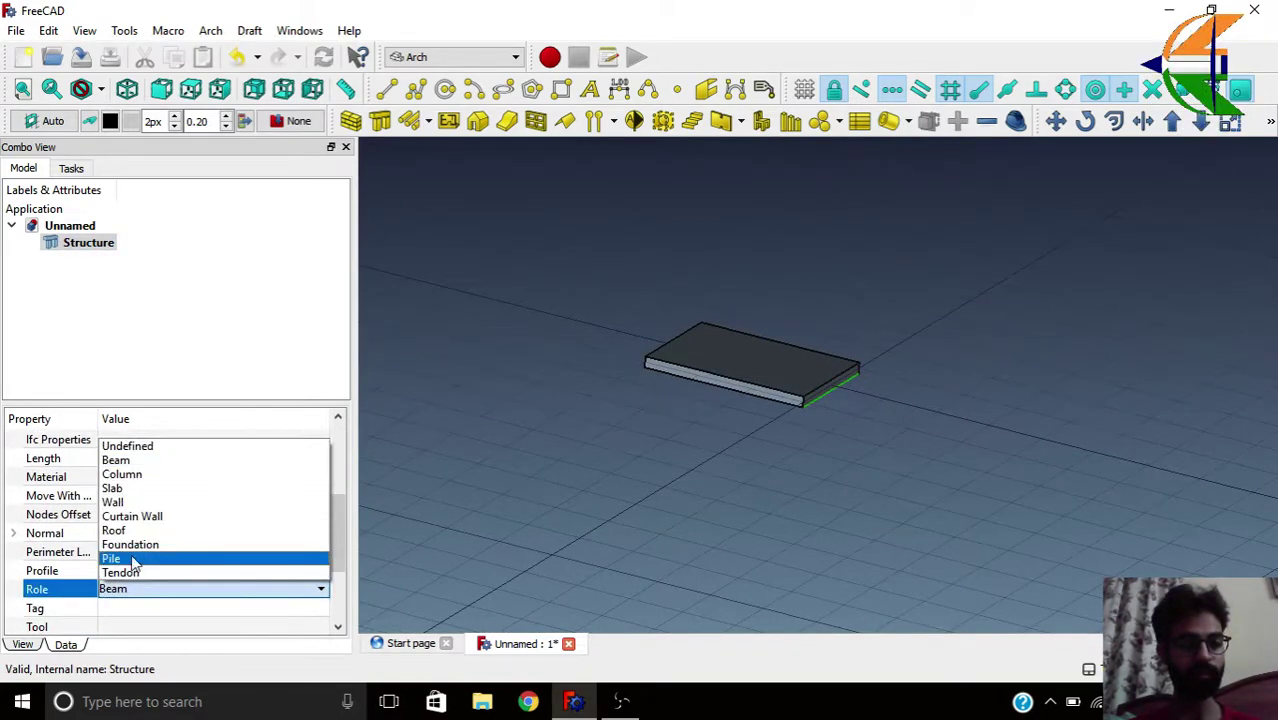
{"action": "left_click", "coordinate": [125, 489]}
{"action": "left_click", "coordinate": [703, 513]}
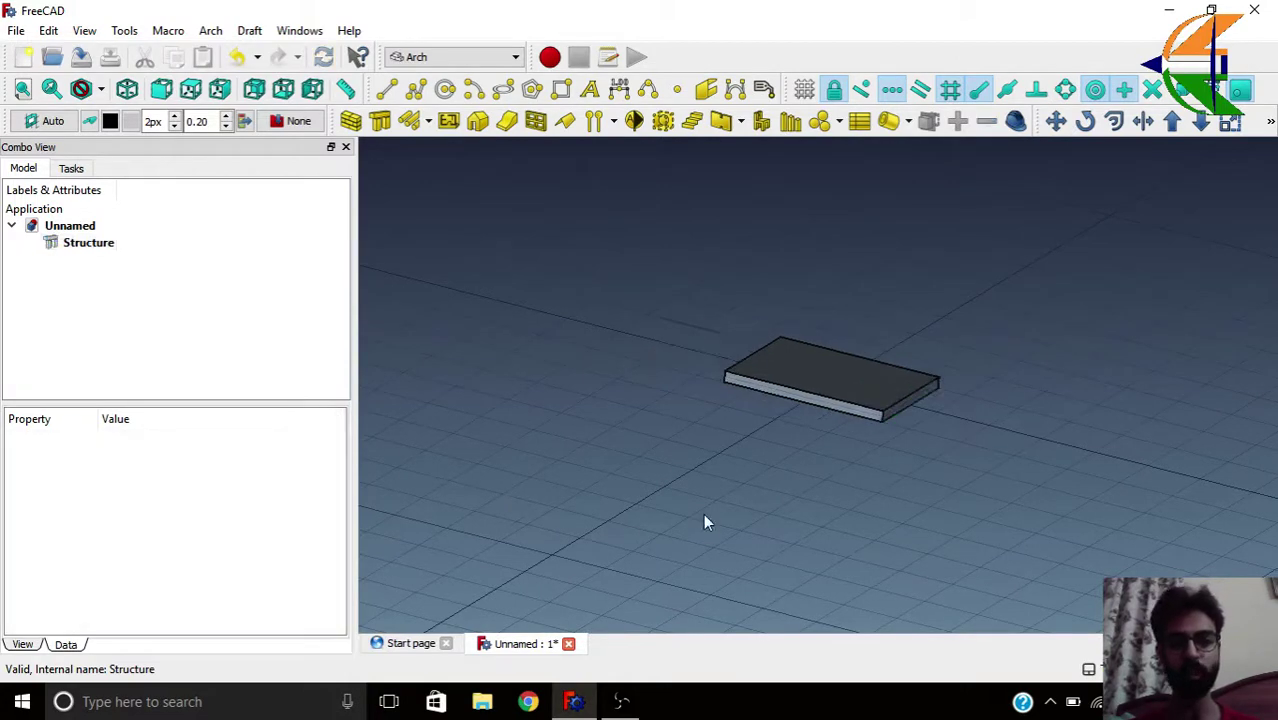
- Start a Straight Rebar on the long front side face of the slab
{"action": "middle_click_drag", "start_coordinate": [705, 509], "coordinate": [727, 461]}
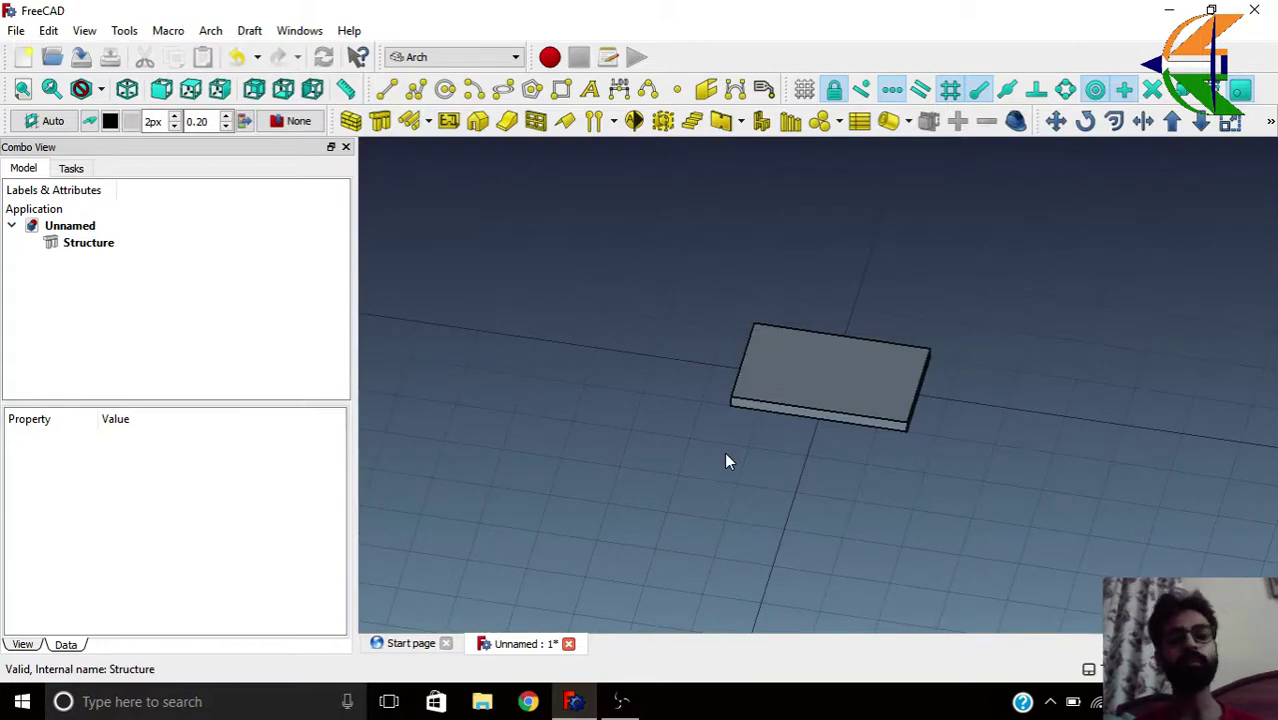
{"action": "scroll", "coordinate": [763, 402], "scroll_direction": "up", "scroll_amount": 5}
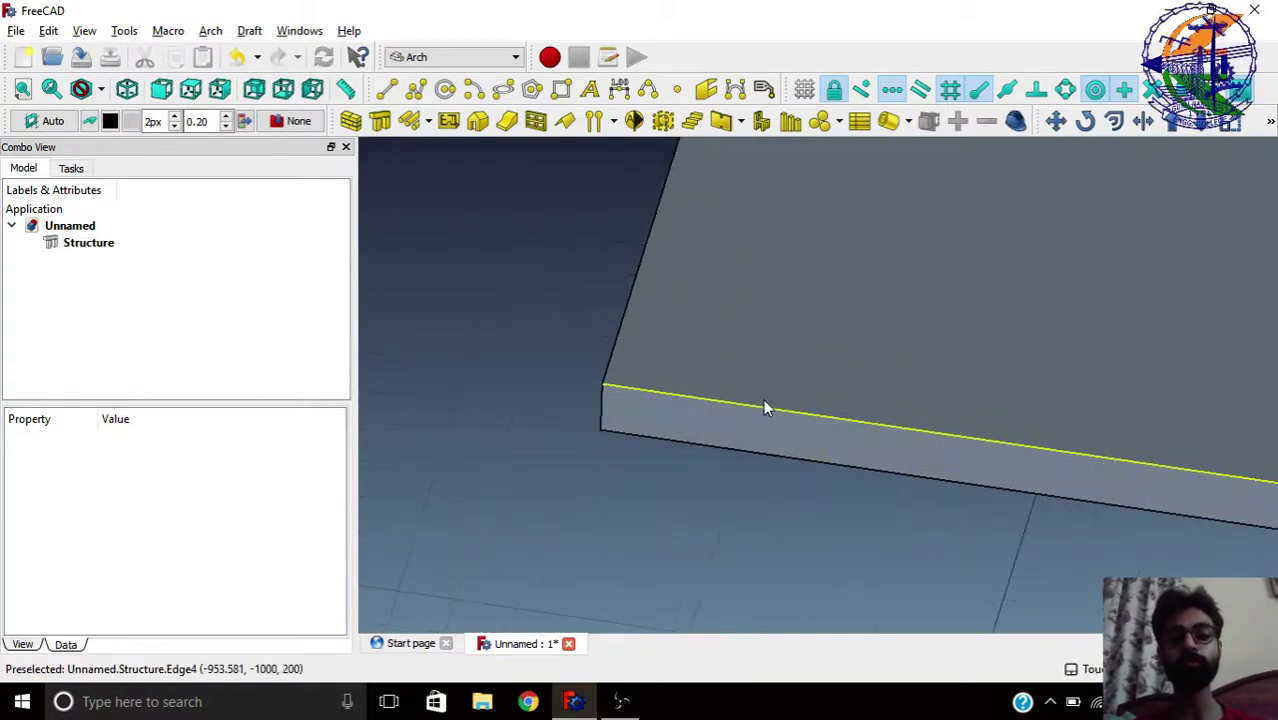
{"action": "left_click", "coordinate": [757, 430]}
{"action": "left_click", "coordinate": [425, 121]}
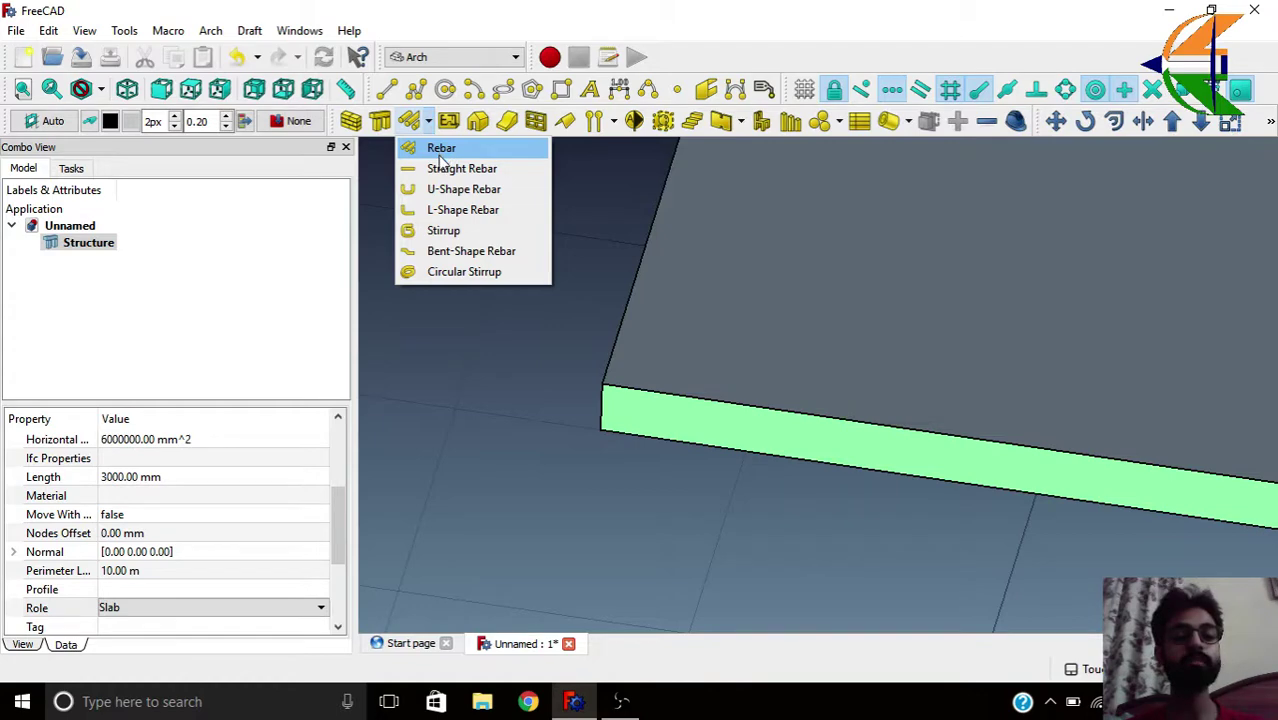
{"action": "left_click", "coordinate": [447, 170]}
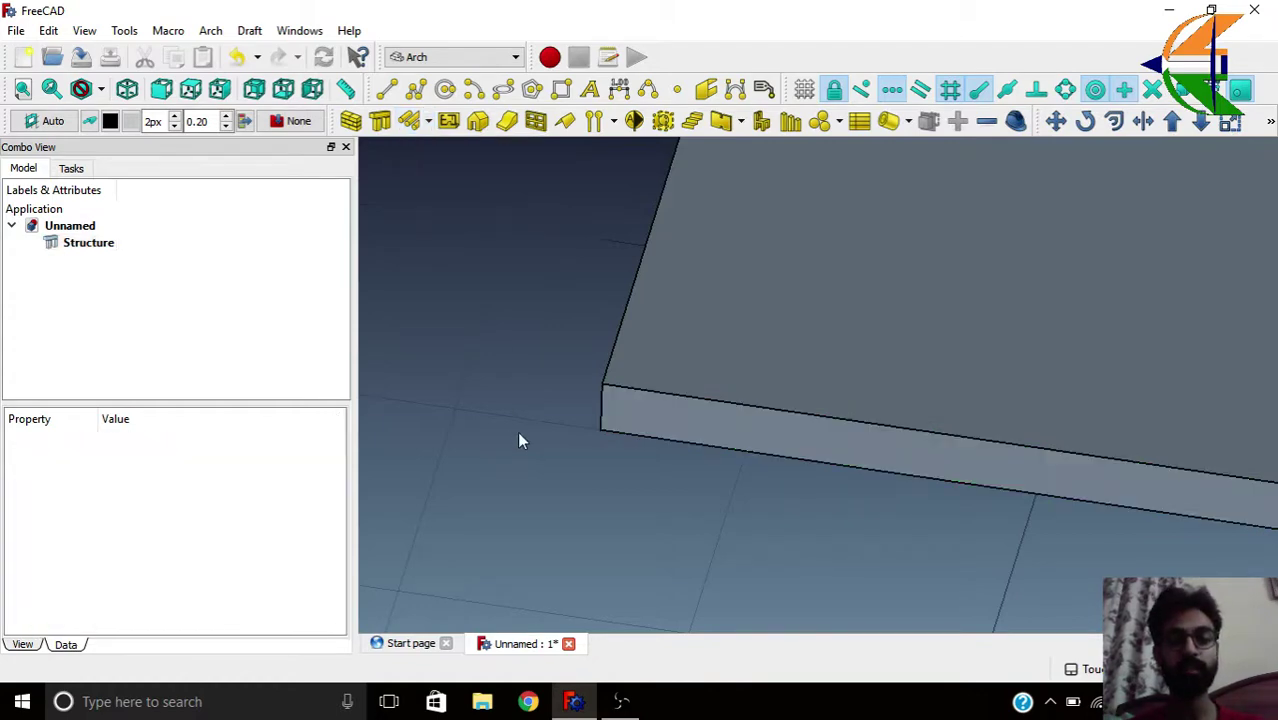
{"action": "left_click", "coordinate": [648, 428]}
{"action": "left_click", "coordinate": [429, 123]}
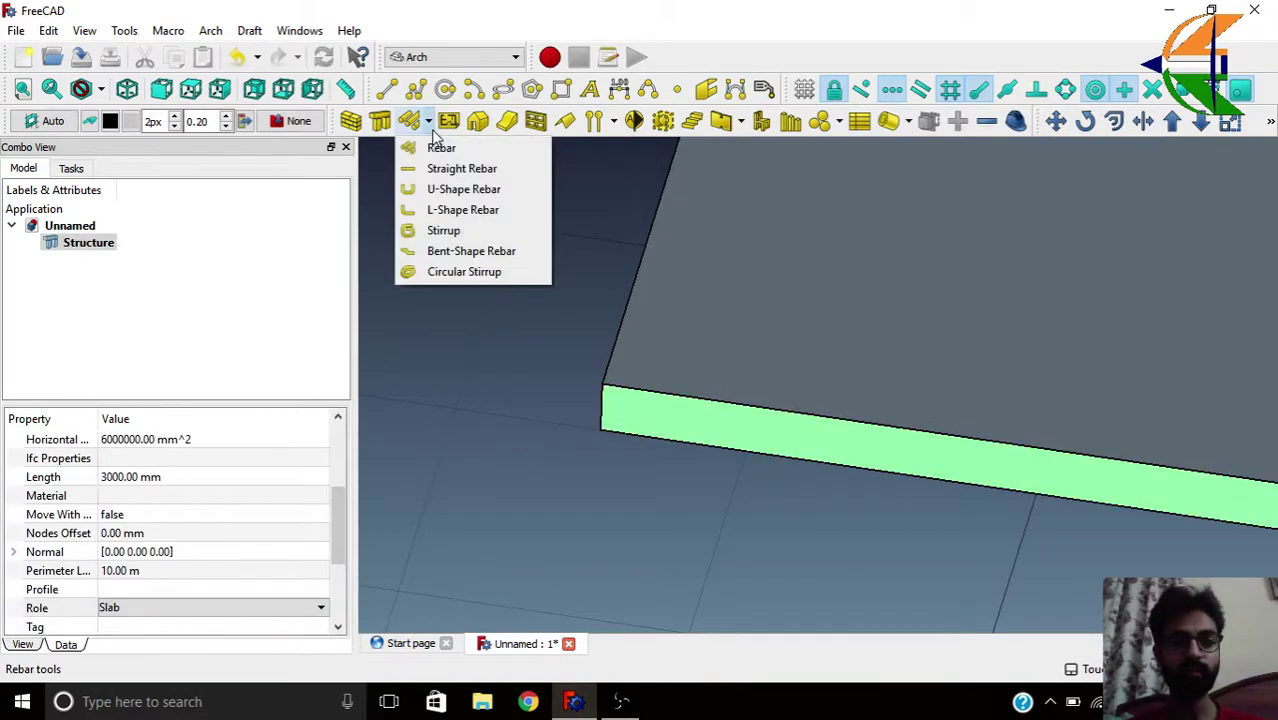
{"action": "left_click", "coordinate": [436, 169]}
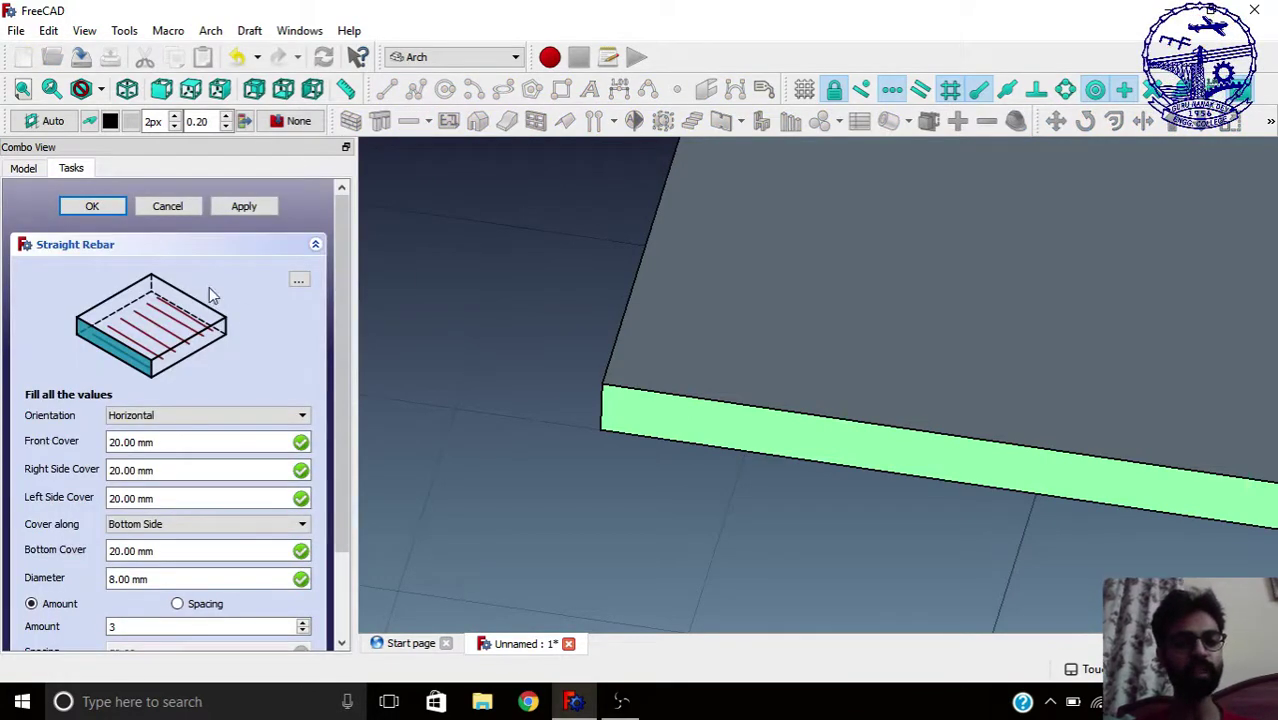
- Examine the detailed description of the straight rebar's cover, spacing and face options, and close it
{"action": "mouse_move", "coordinate": [344, 302]}
{"action": "left_mouse_down"}
{"action": "mouse_move", "coordinate": [333, 399]}
{"action": "mouse_move", "coordinate": [327, 286]}
{"action": "left_mouse_up"}
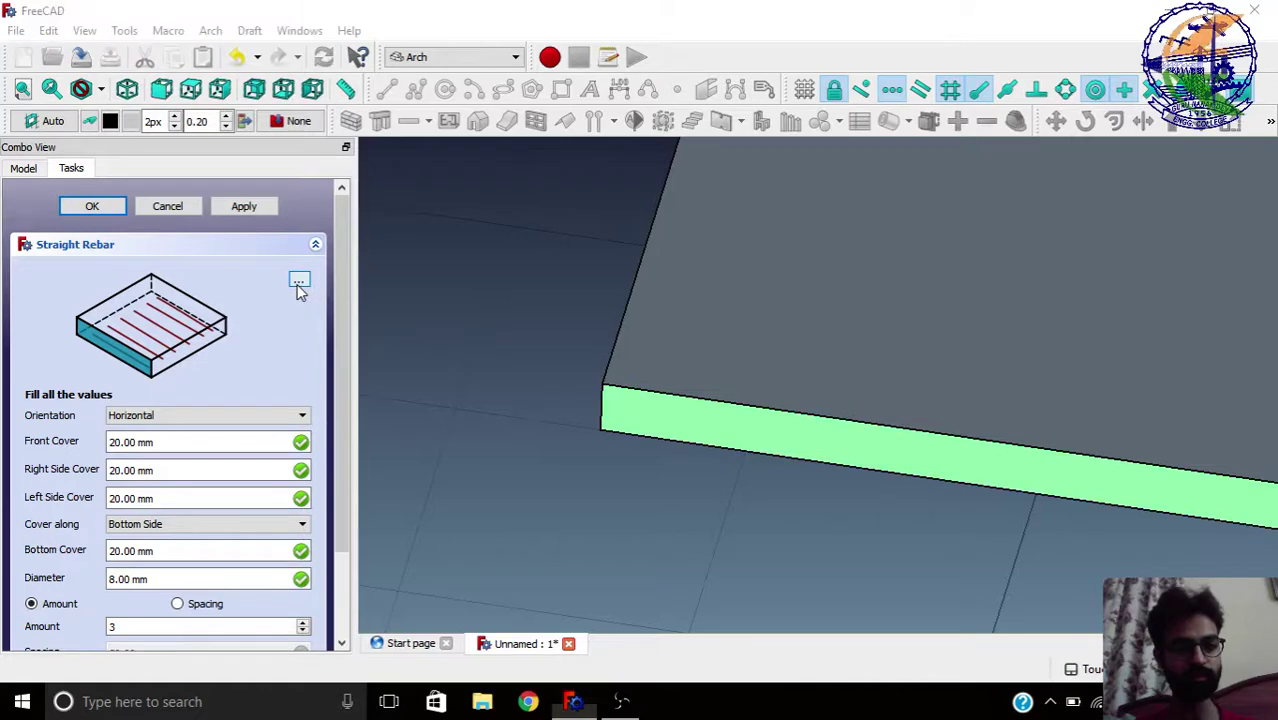
{"action": "left_click", "coordinate": [299, 283]}
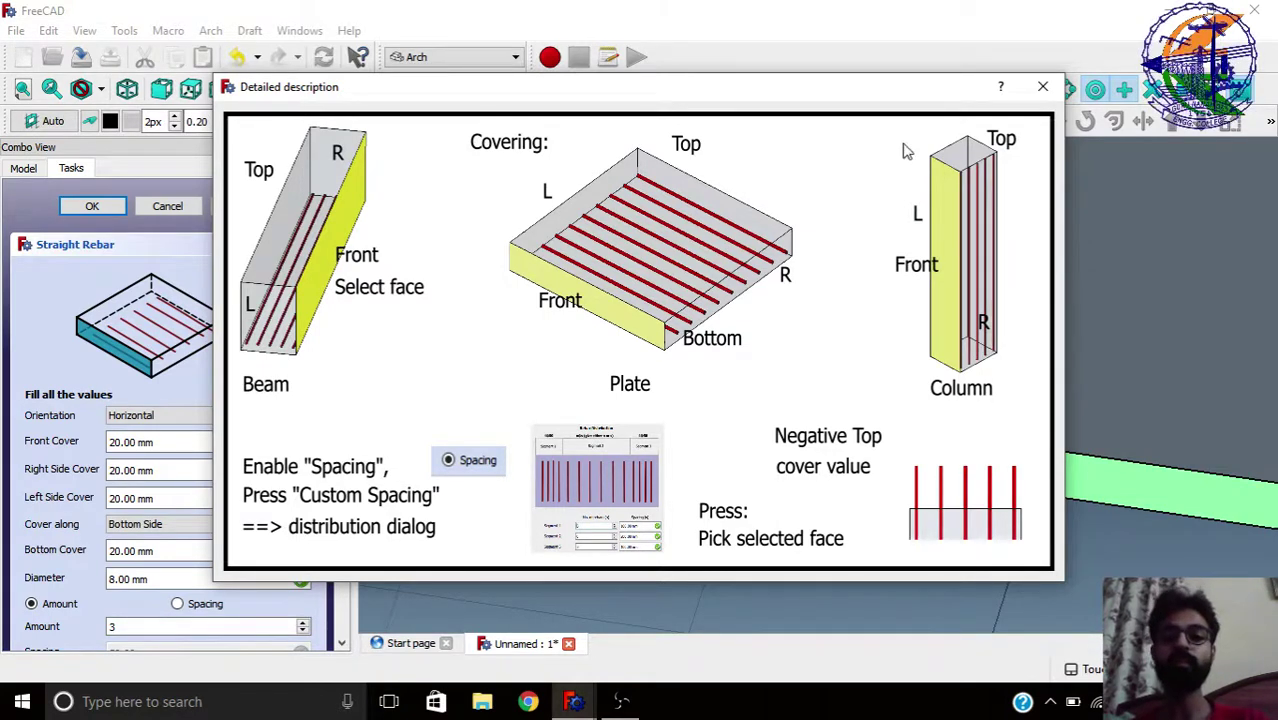
{"action": "left_click", "coordinate": [1042, 86]}
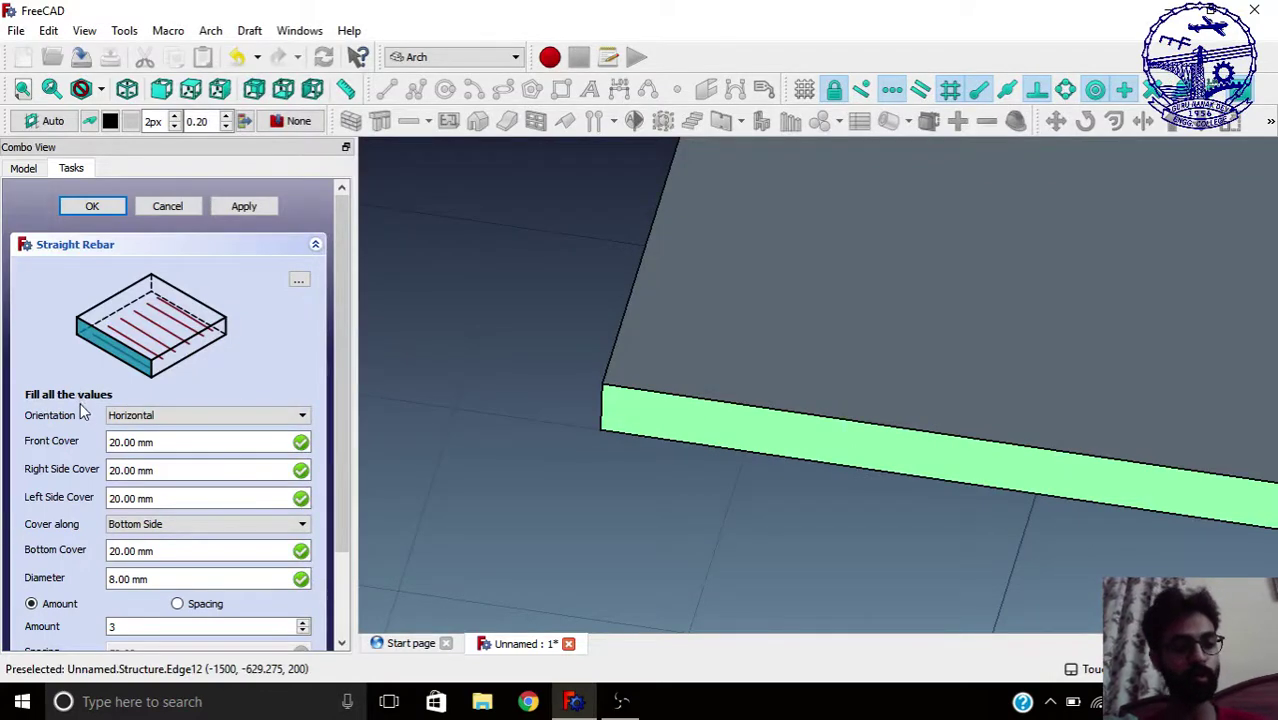
- Preview the Vertical orientation for the straight rebar and restore Horizontal
{"action": "left_click", "coordinate": [188, 422]}
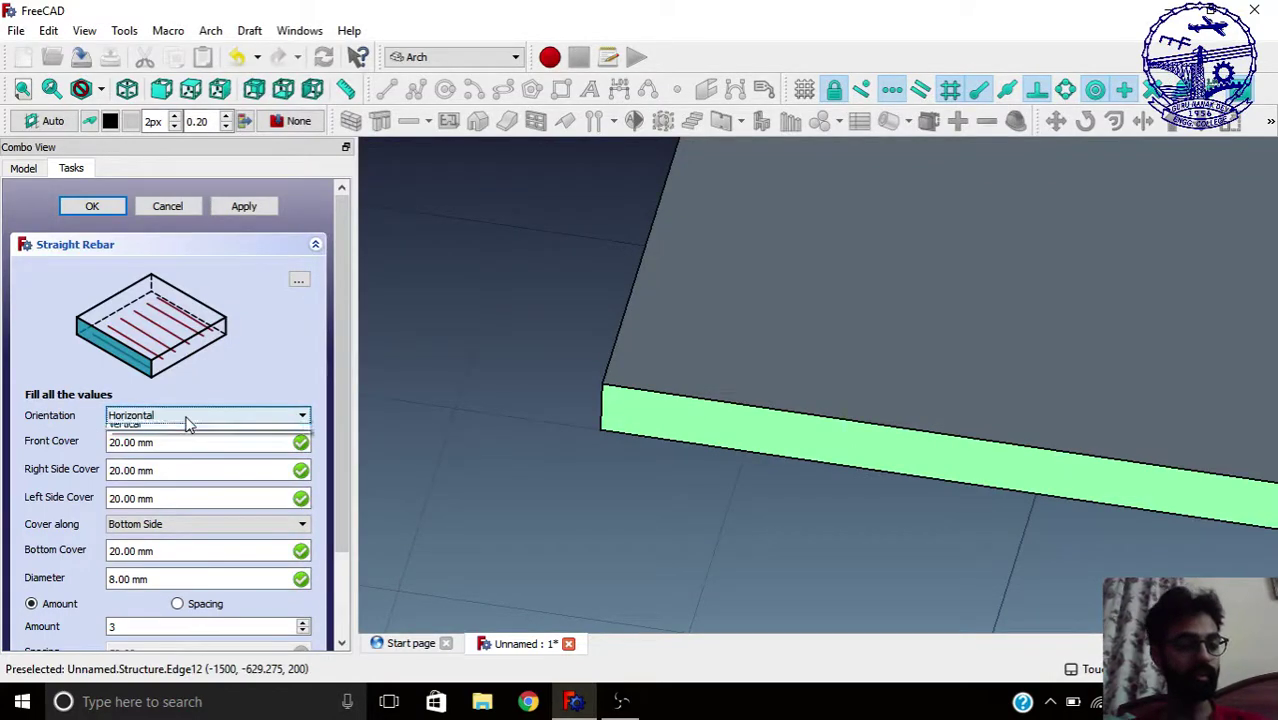
{"action": "left_click", "coordinate": [188, 420]}
{"action": "left_click", "coordinate": [190, 420]}
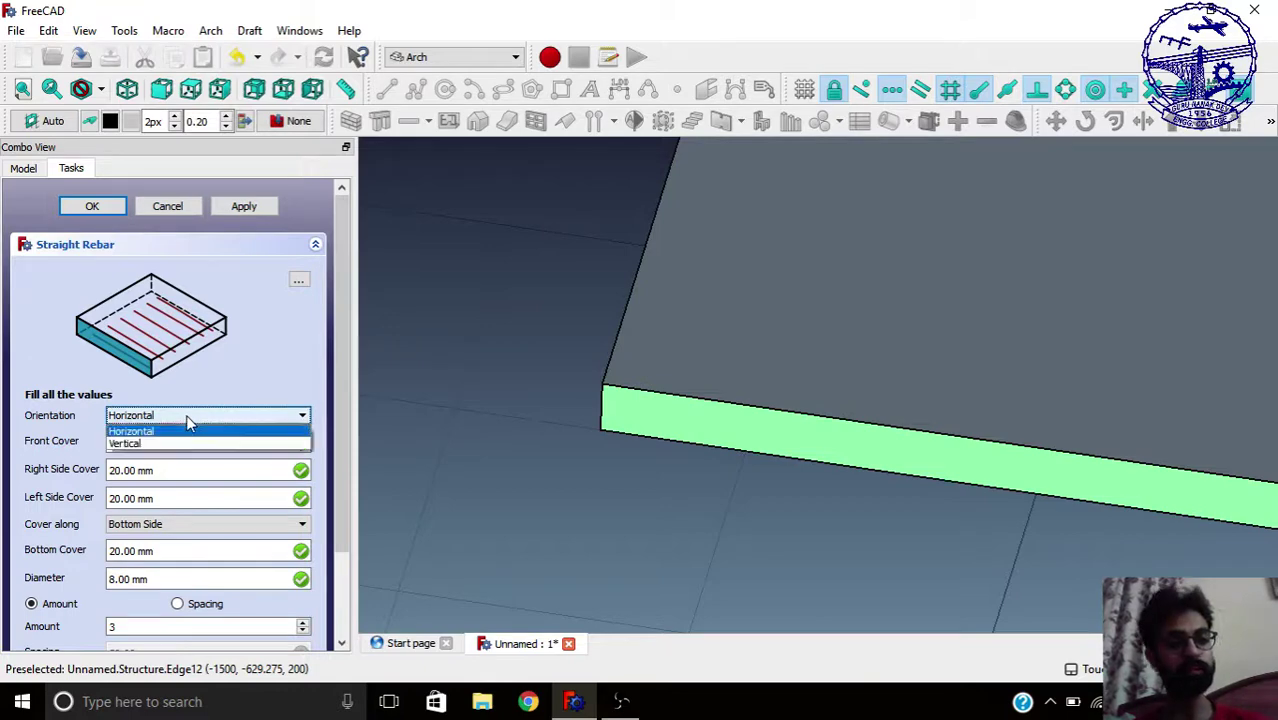
{"action": "left_click", "coordinate": [125, 443]}
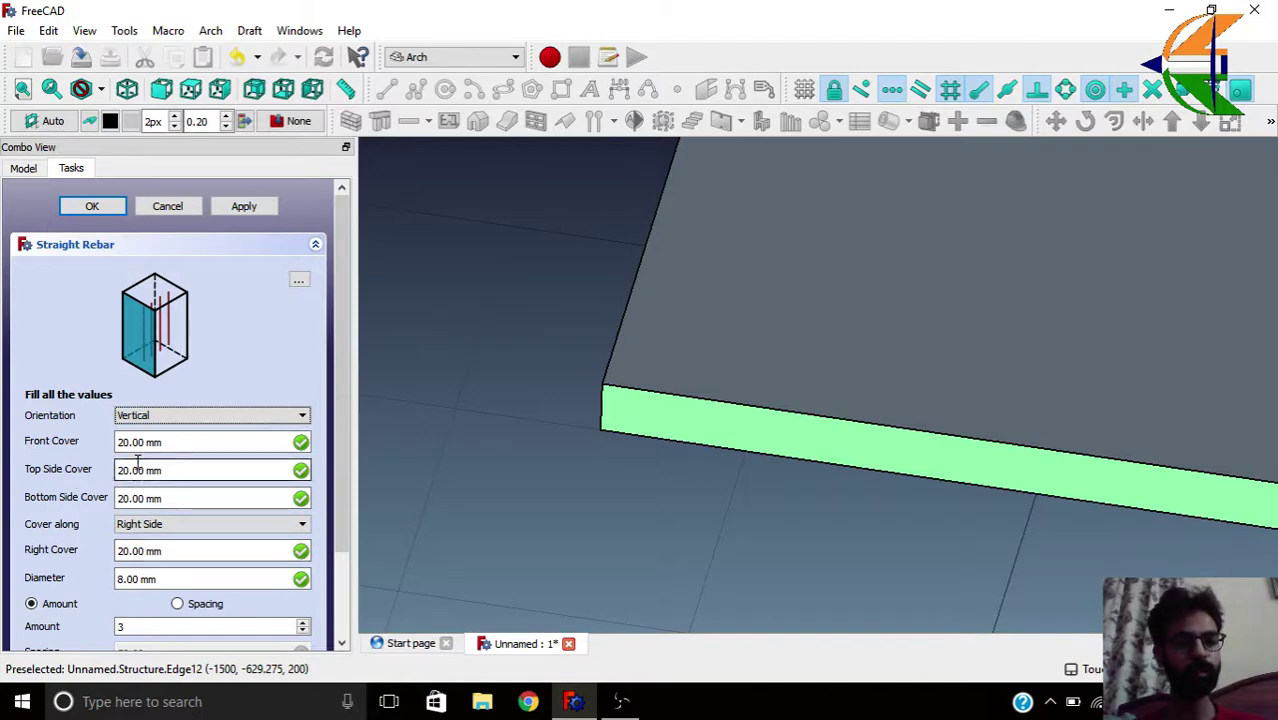
{"action": "left_click", "coordinate": [140, 415]}
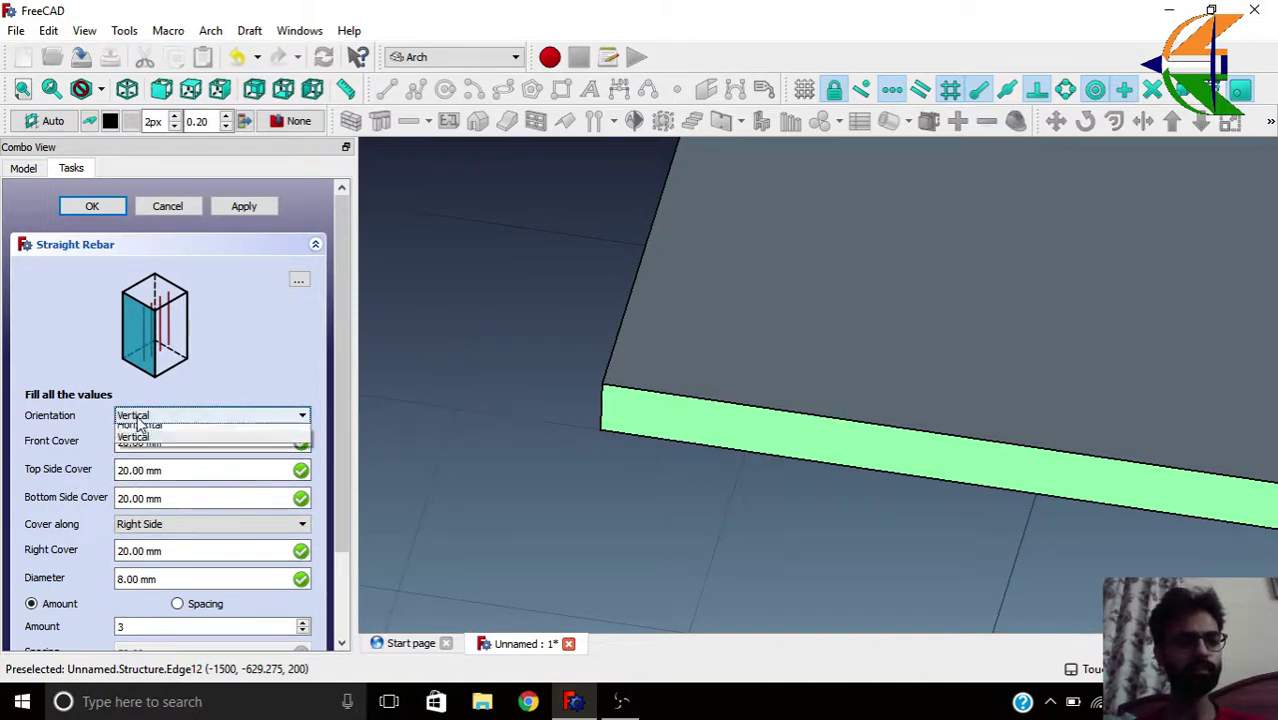
{"action": "left_click", "coordinate": [142, 430]}
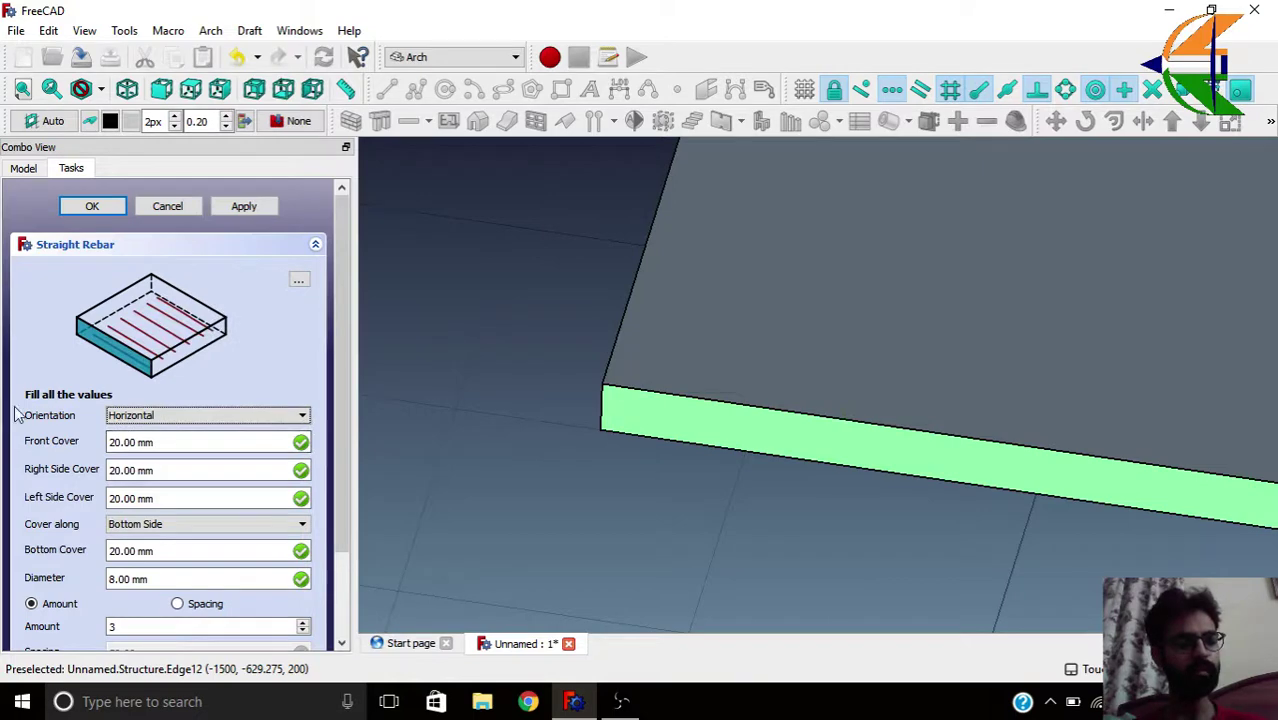
- Review the straight rebar's cover values and the choices for the side the cover runs along, keeping Bottom Side
{"action": "left_click", "coordinate": [166, 442]}
{"action": "key", "text": "ctrl+a"}
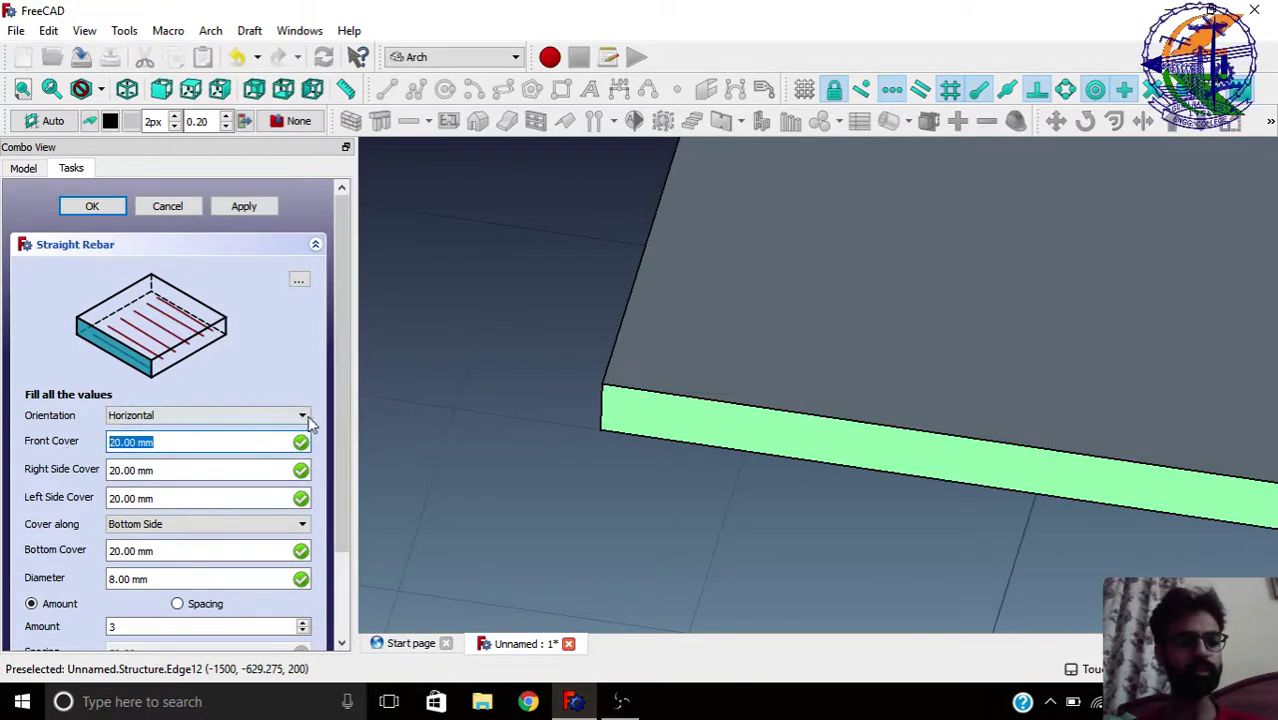
{"action": "scroll", "coordinate": [349, 442], "scroll_direction": "down", "scroll_amount": 1}
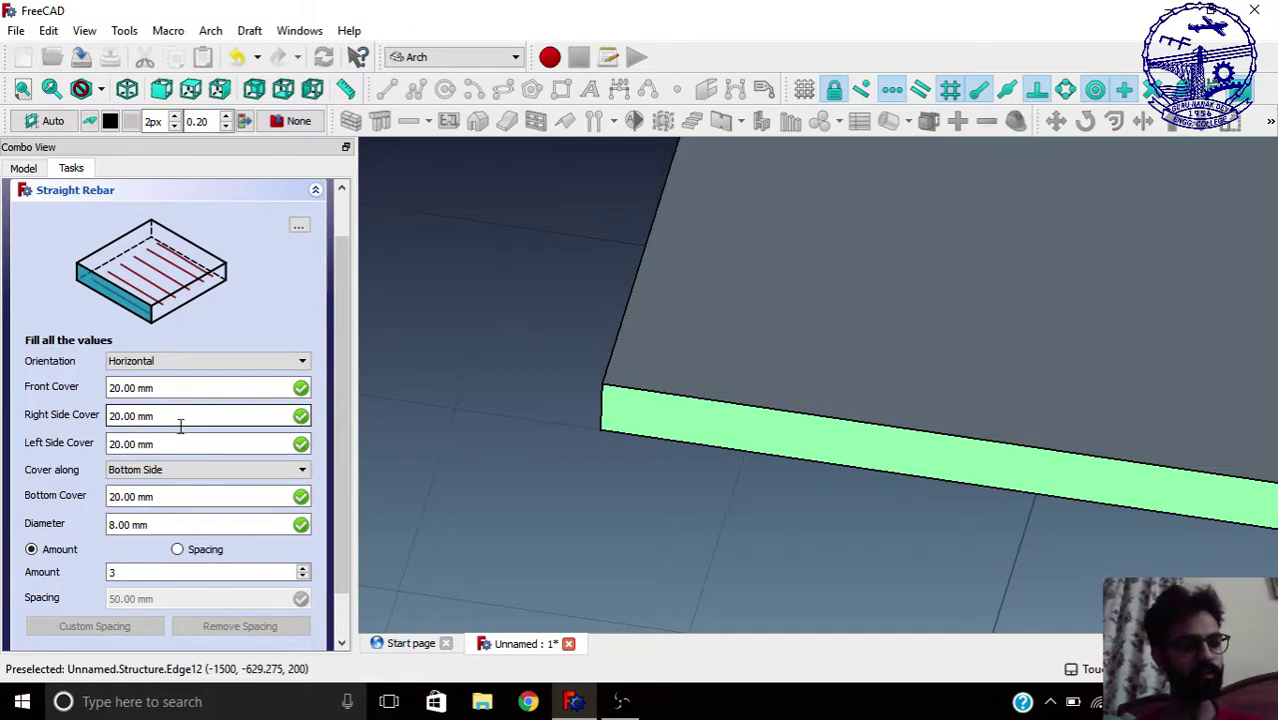
{"action": "left_click", "coordinate": [171, 470]}
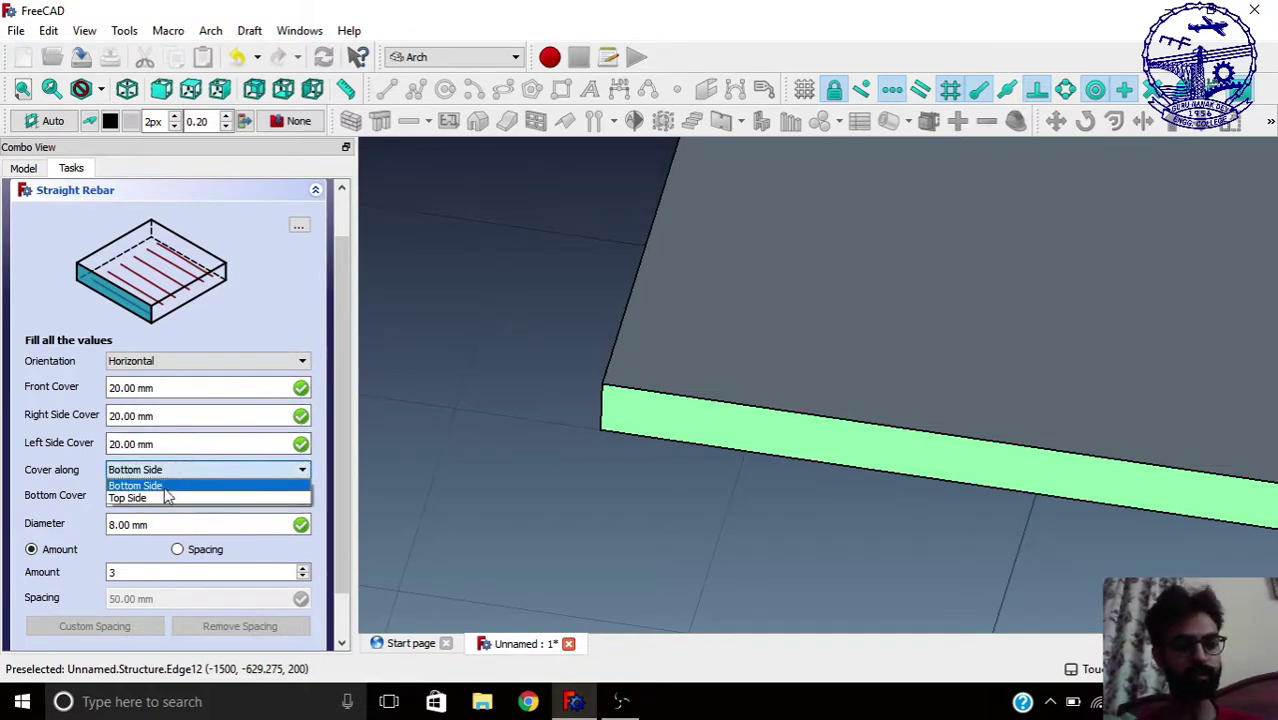
{"action": "left_click", "coordinate": [162, 466]}
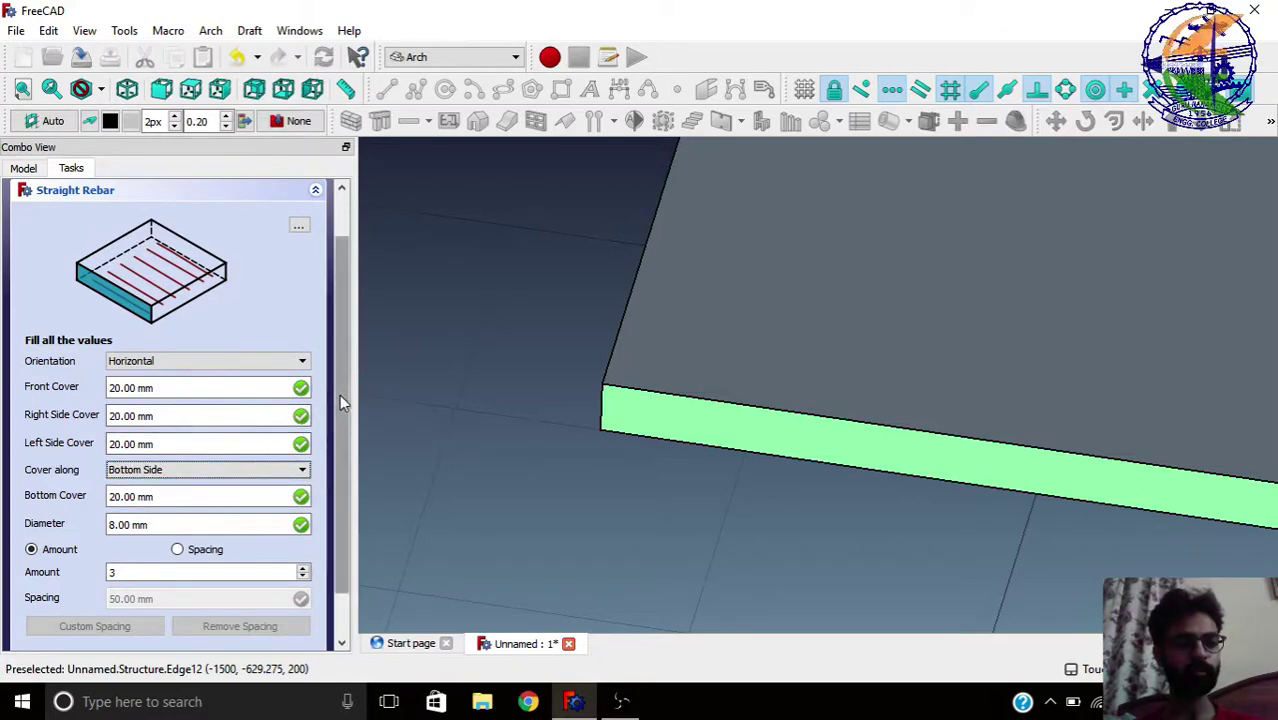
{"action": "scroll", "coordinate": [339, 394], "scroll_direction": "down", "scroll_amount": 1}
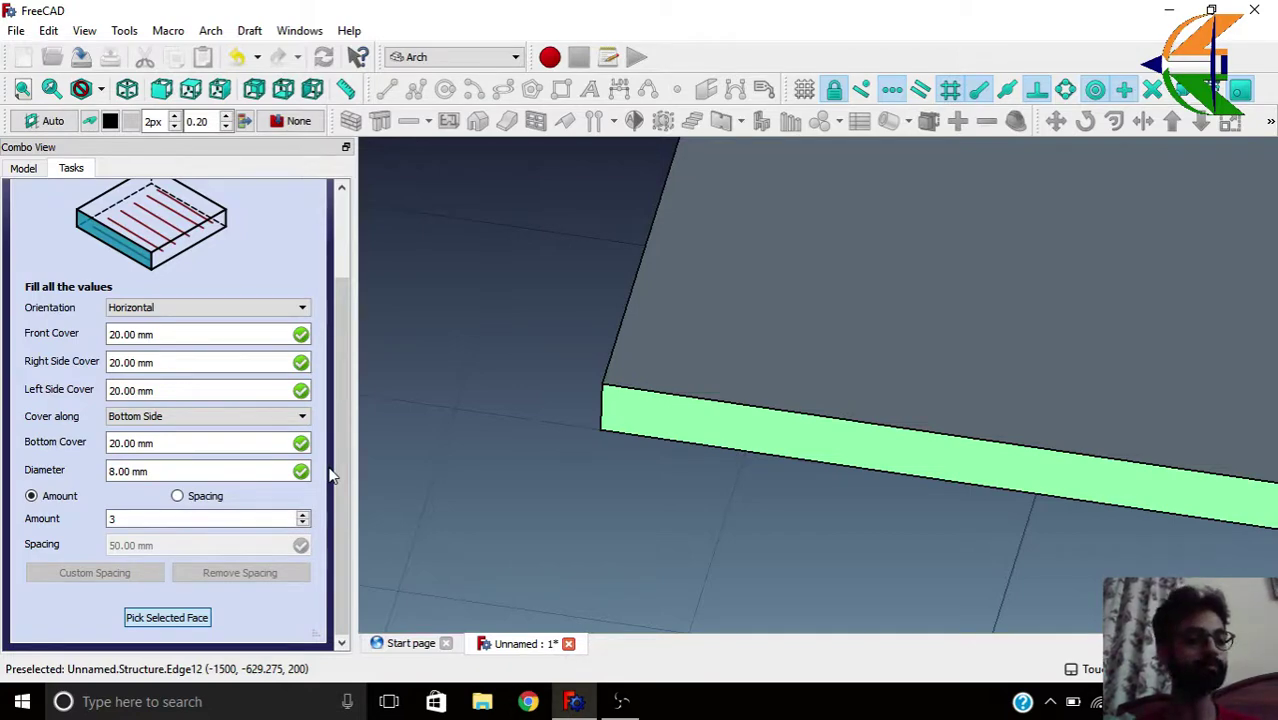
- Set the straight rebar's diameter to 12 mm and distribute the bars by a spacing of 150 mm
{"action": "left_click", "coordinate": [165, 471]}
{"action": "type", "text": "12"}
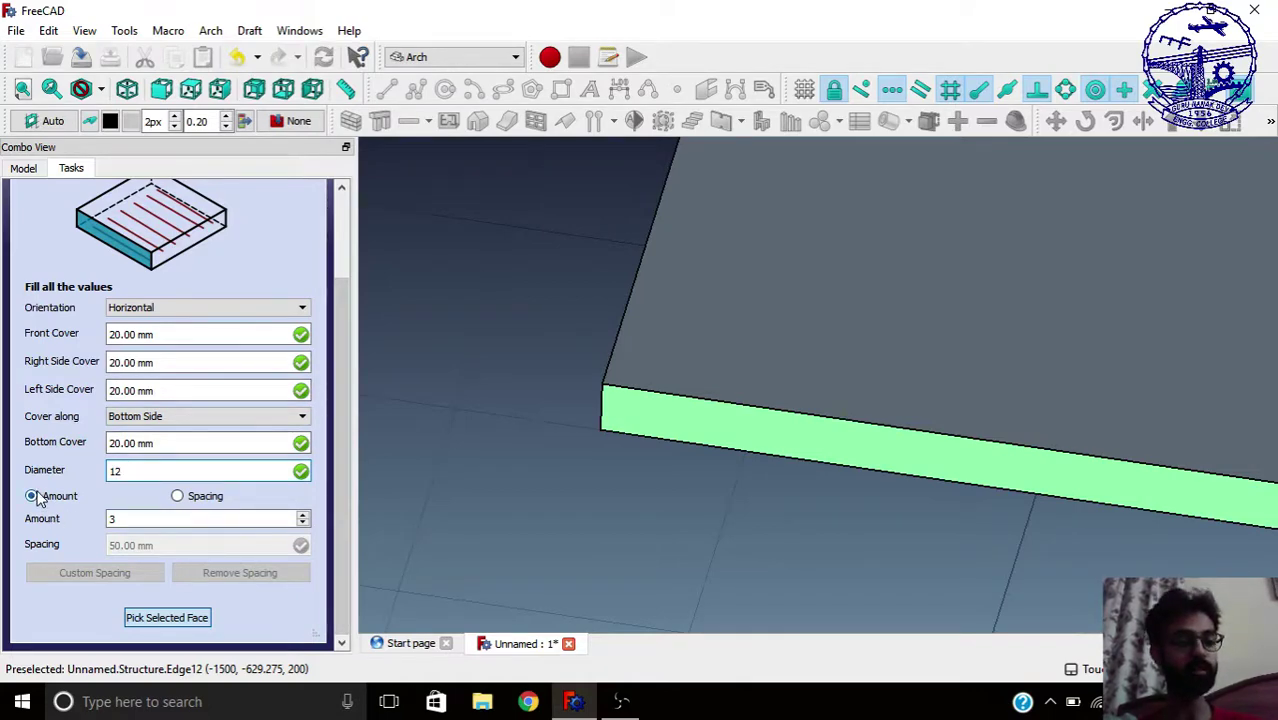
{"action": "left_click", "coordinate": [178, 497]}
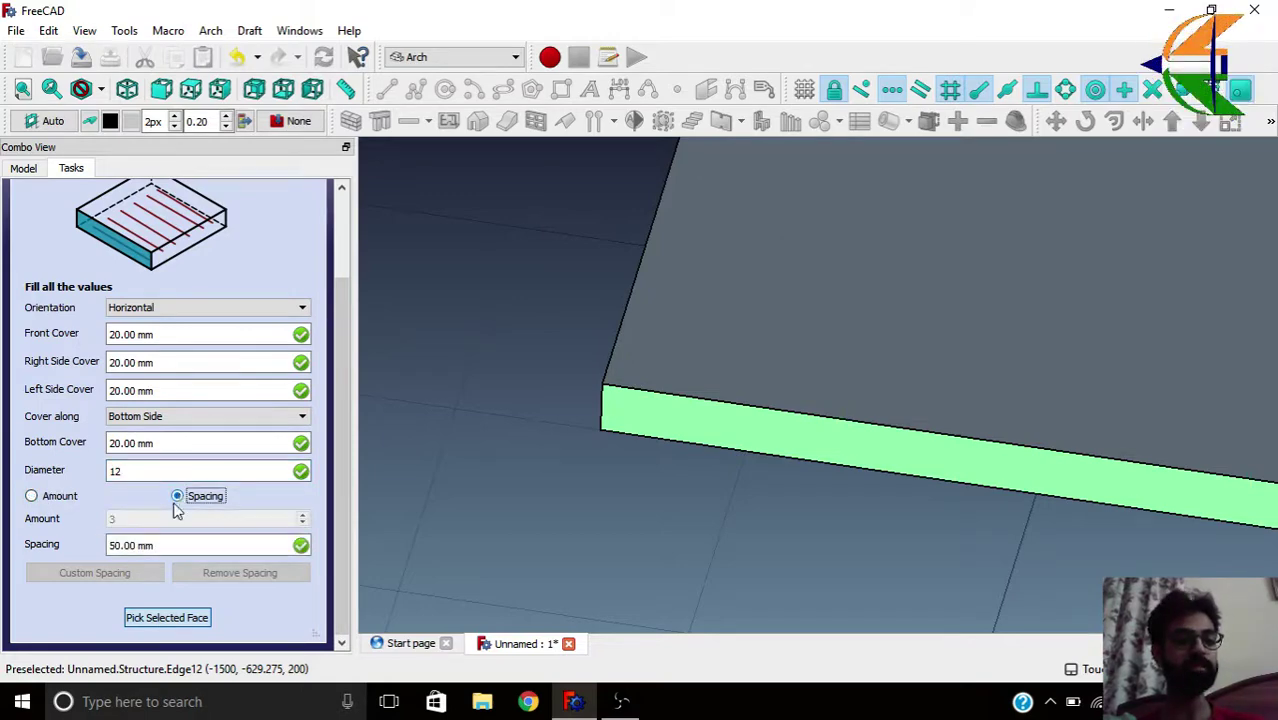
{"action": "left_click_drag", "start_coordinate": [174, 546], "coordinate": [63, 556]}
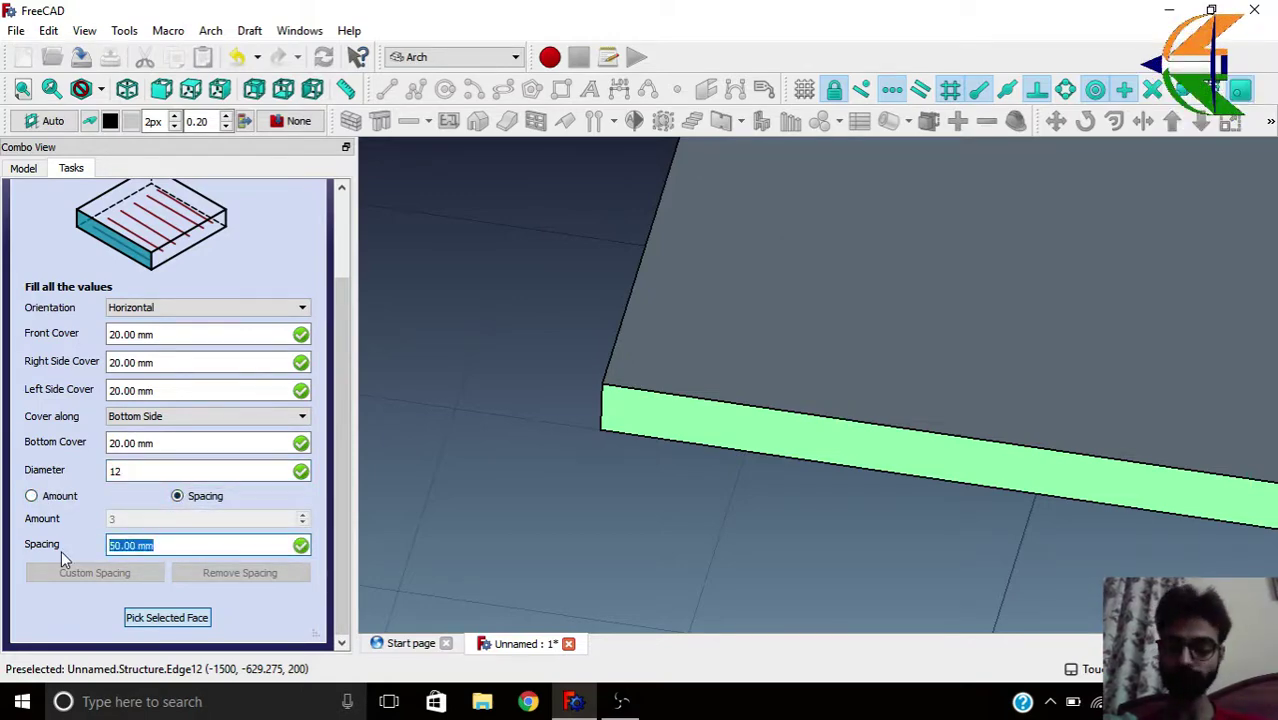
{"action": "type", "text": "150"}
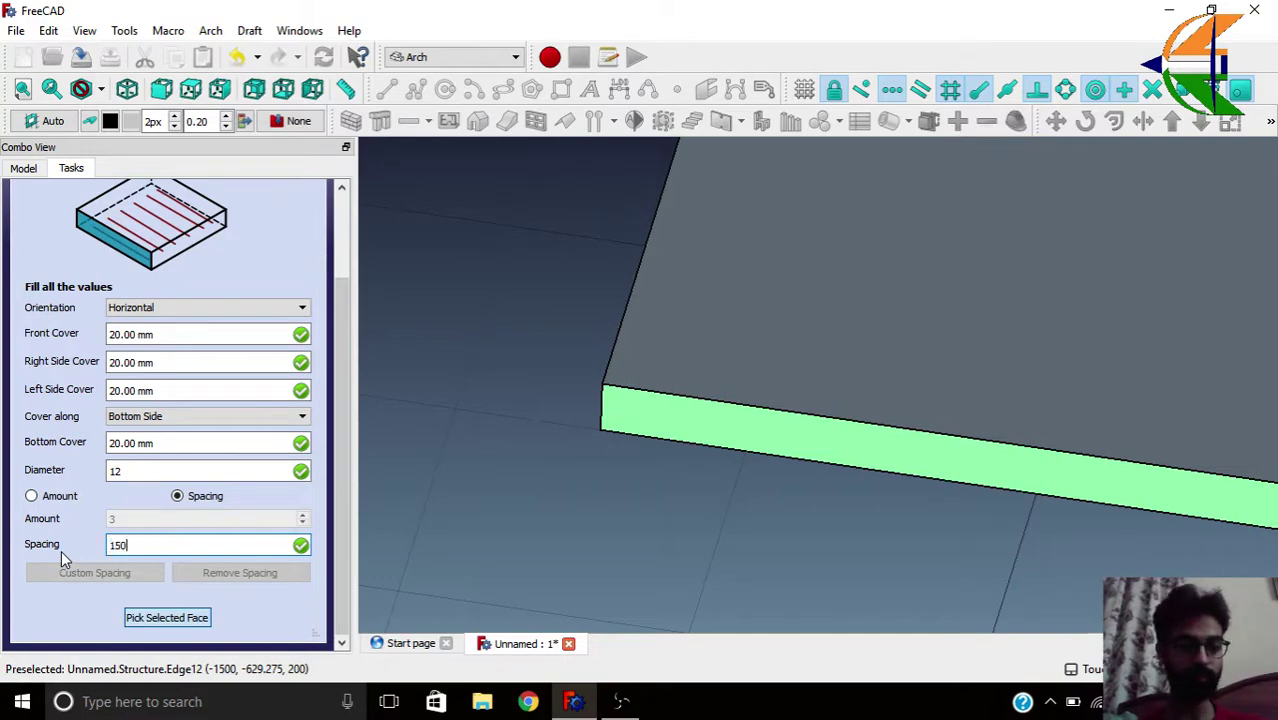
- Assign the selected long front face to the straight rebar and create the bars
{"action": "left_click", "coordinate": [194, 620]}
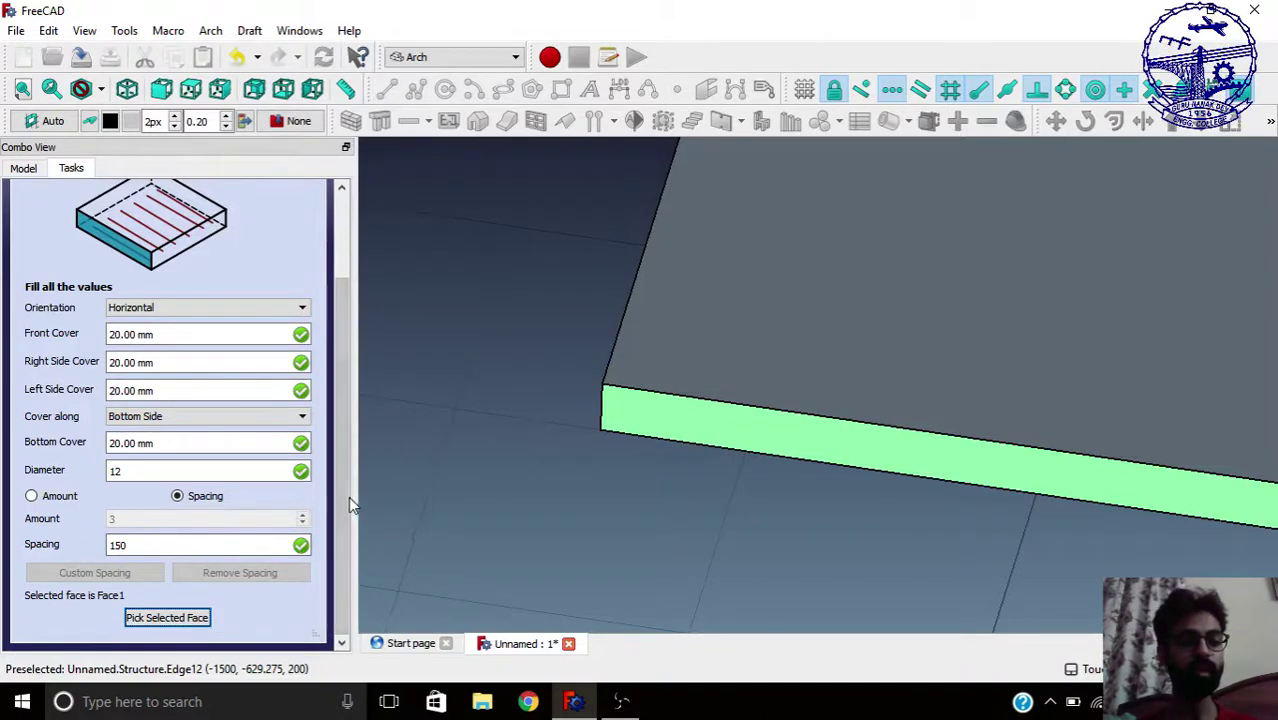
{"action": "left_click_drag", "start_coordinate": [348, 496], "coordinate": [326, 367]}
{"action": "left_click", "coordinate": [91, 206]}
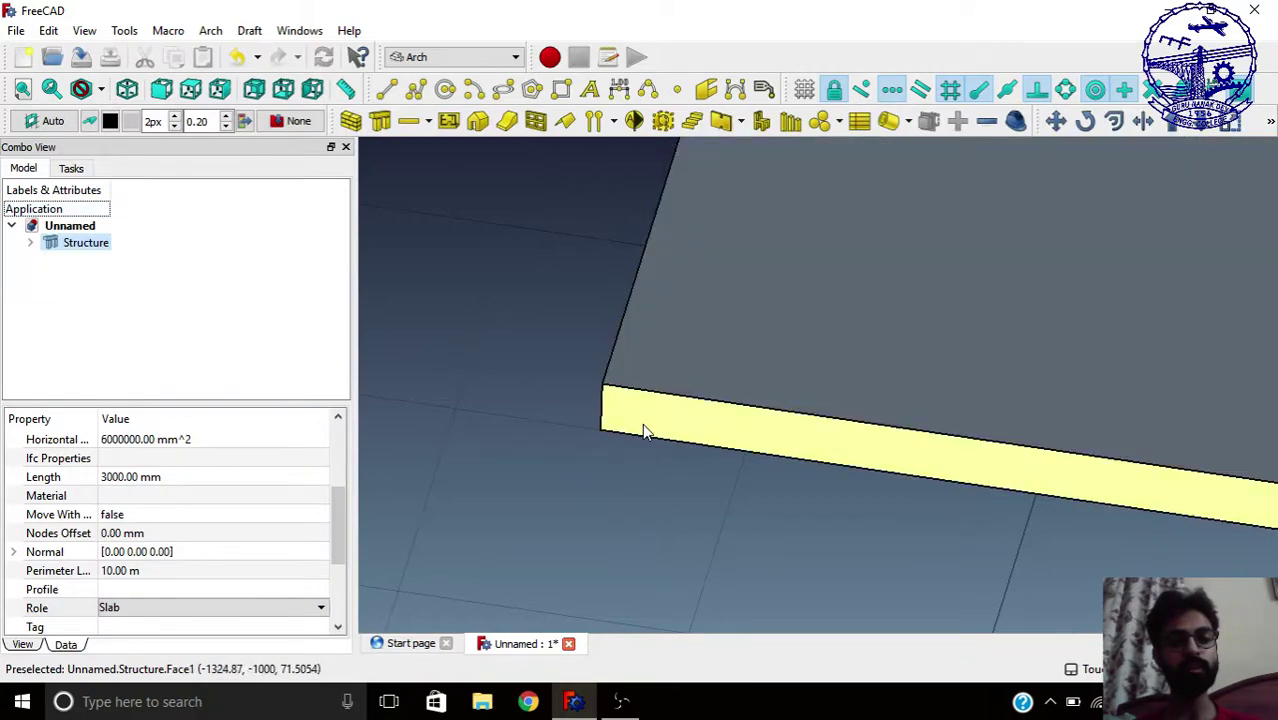
- Hide the slab structure temporarily to inspect the straight rebars inside it, and show it again
{"action": "left_click", "coordinate": [30, 244]}
{"action": "left_click", "coordinate": [96, 260]}
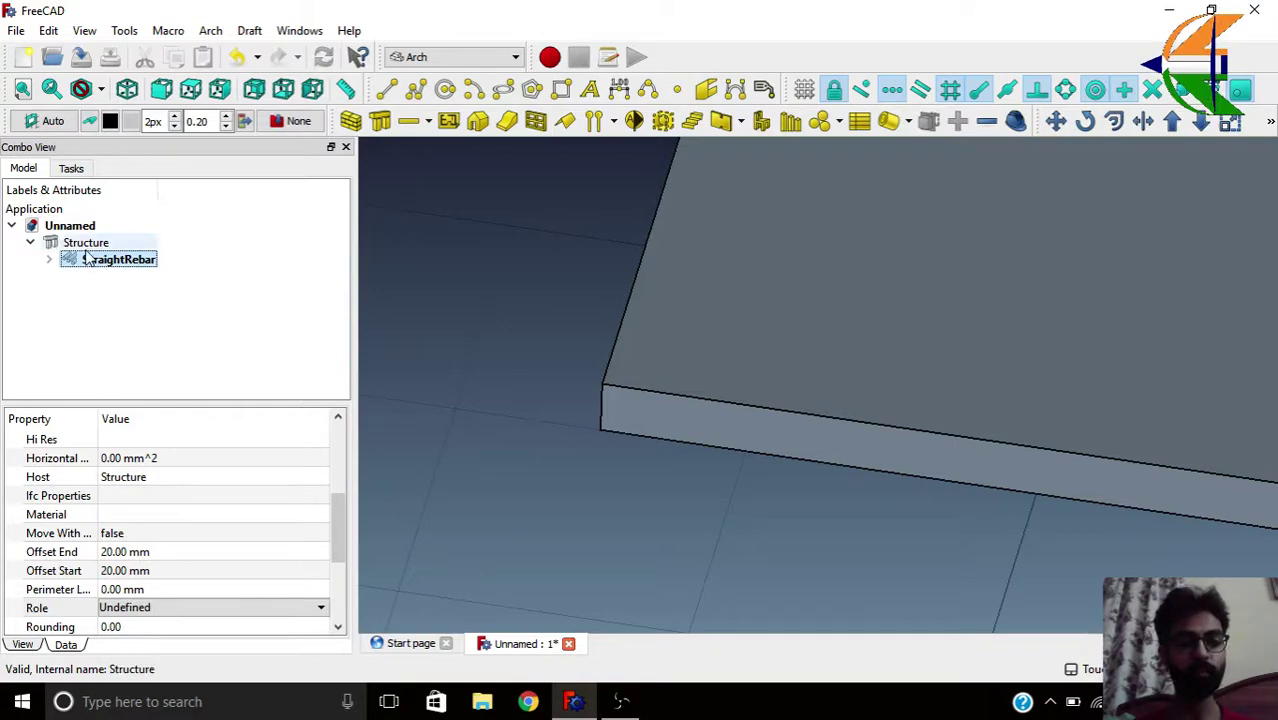
{"action": "left_click", "coordinate": [86, 243]}
{"action": "key", "text": "space"}
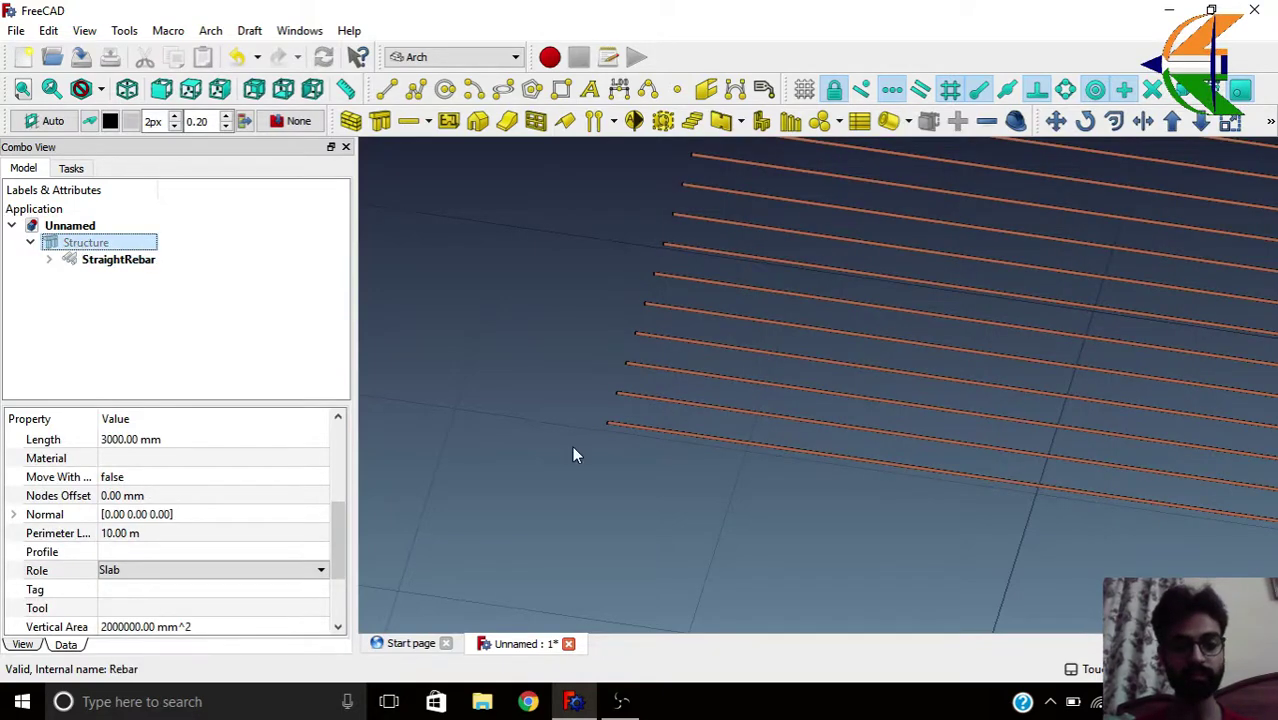
{"action": "middle_click_drag", "start_coordinate": [572, 446], "coordinate": [625, 456]}
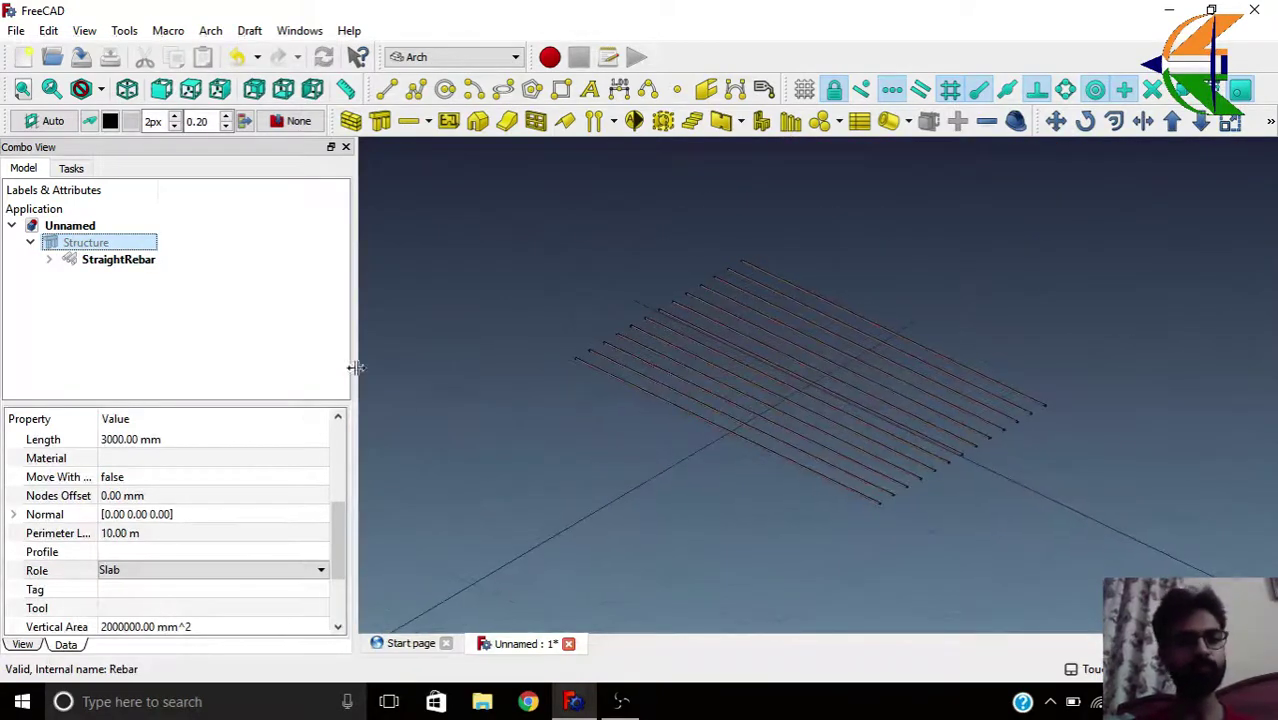
{"action": "key", "text": "space"}
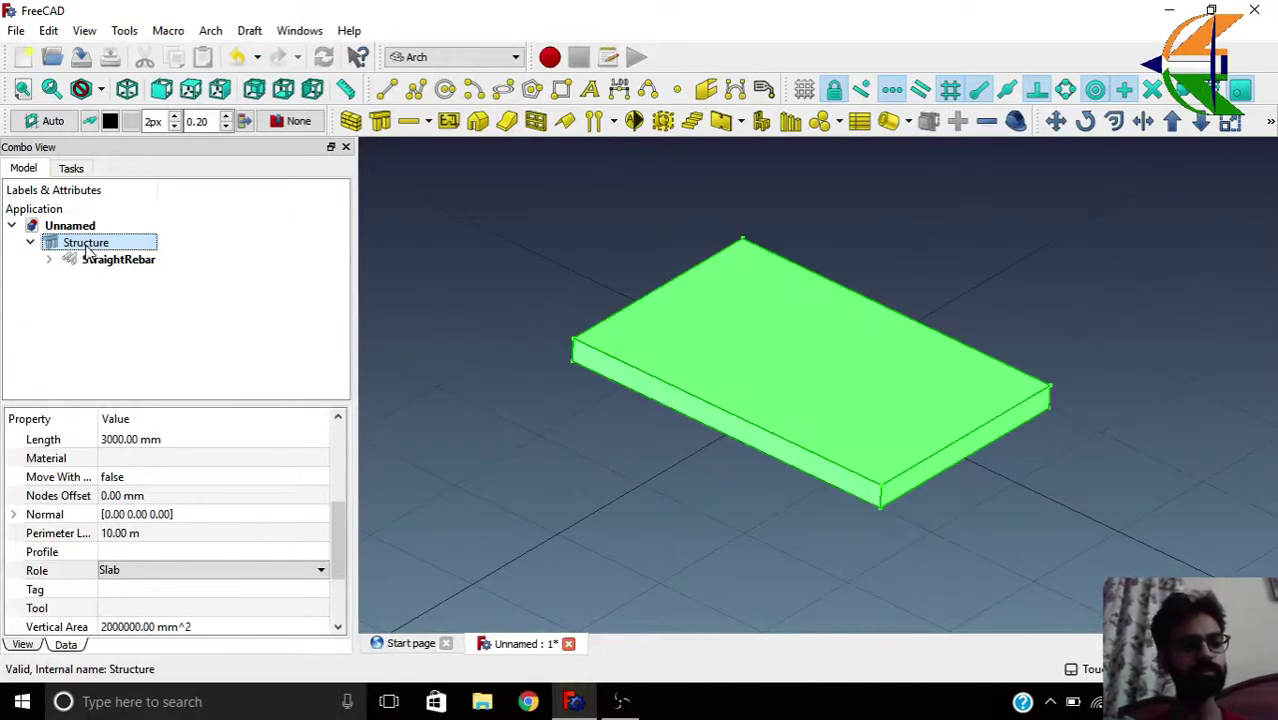
- Set the slab structure's transparency to 85 and deselect it
{"action": "left_click", "coordinate": [30, 645]}
{"action": "left_click", "coordinate": [120, 592]}
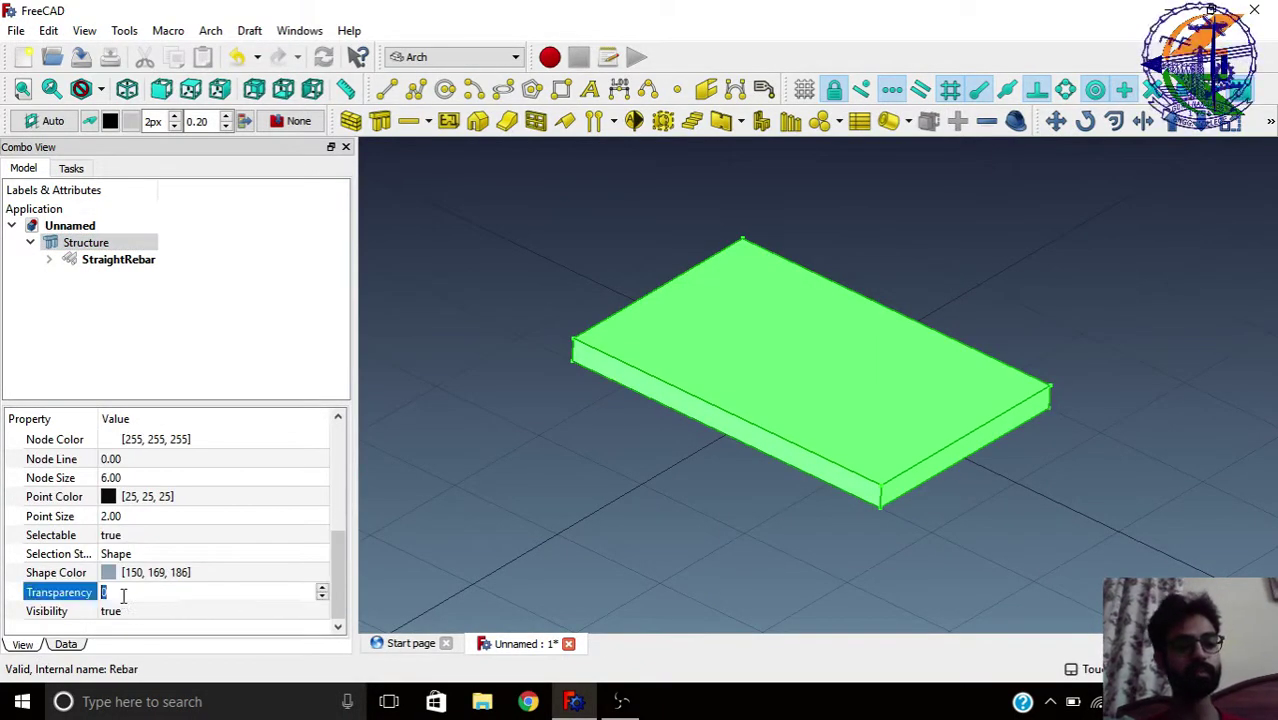
{"action": "type", "text": "85"}
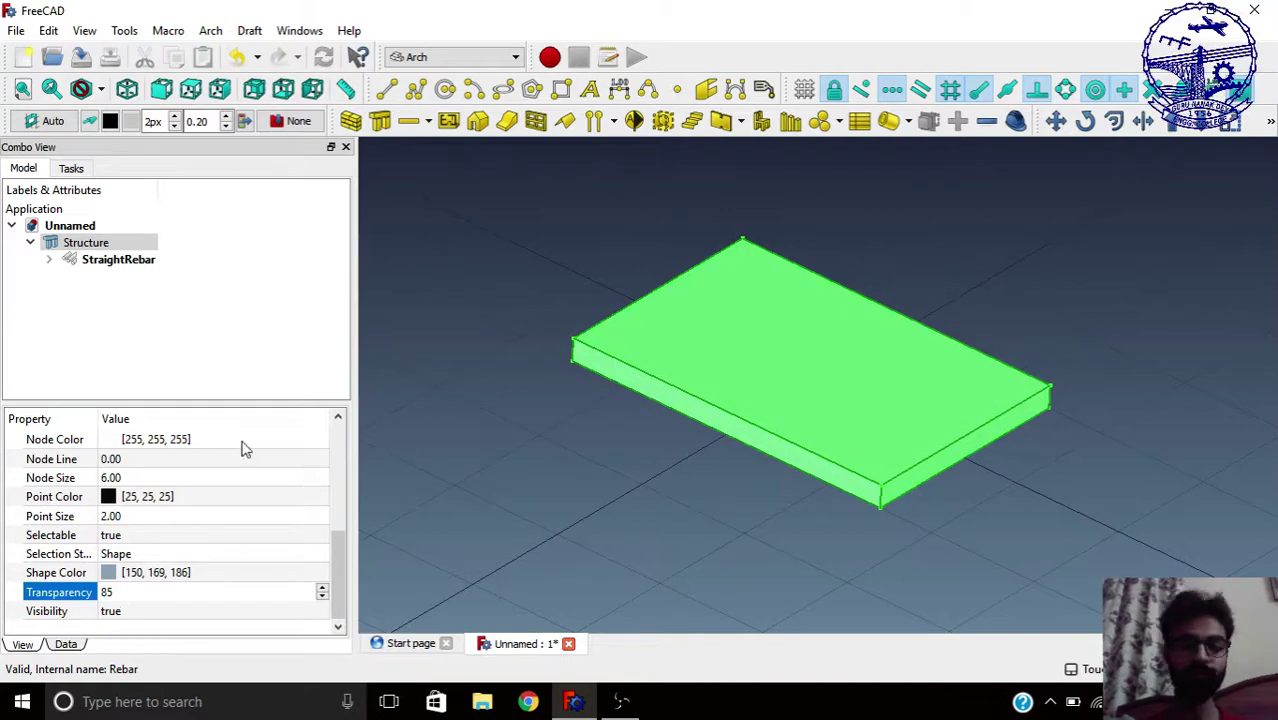
{"action": "left_click", "coordinate": [491, 455]}
- Start a second Straight Rebar on the short end face of the slab
{"action": "middle_click_drag", "start_coordinate": [477, 496], "coordinate": [742, 463]}
{"action": "middle_click_drag", "start_coordinate": [970, 503], "coordinate": [856, 440]}
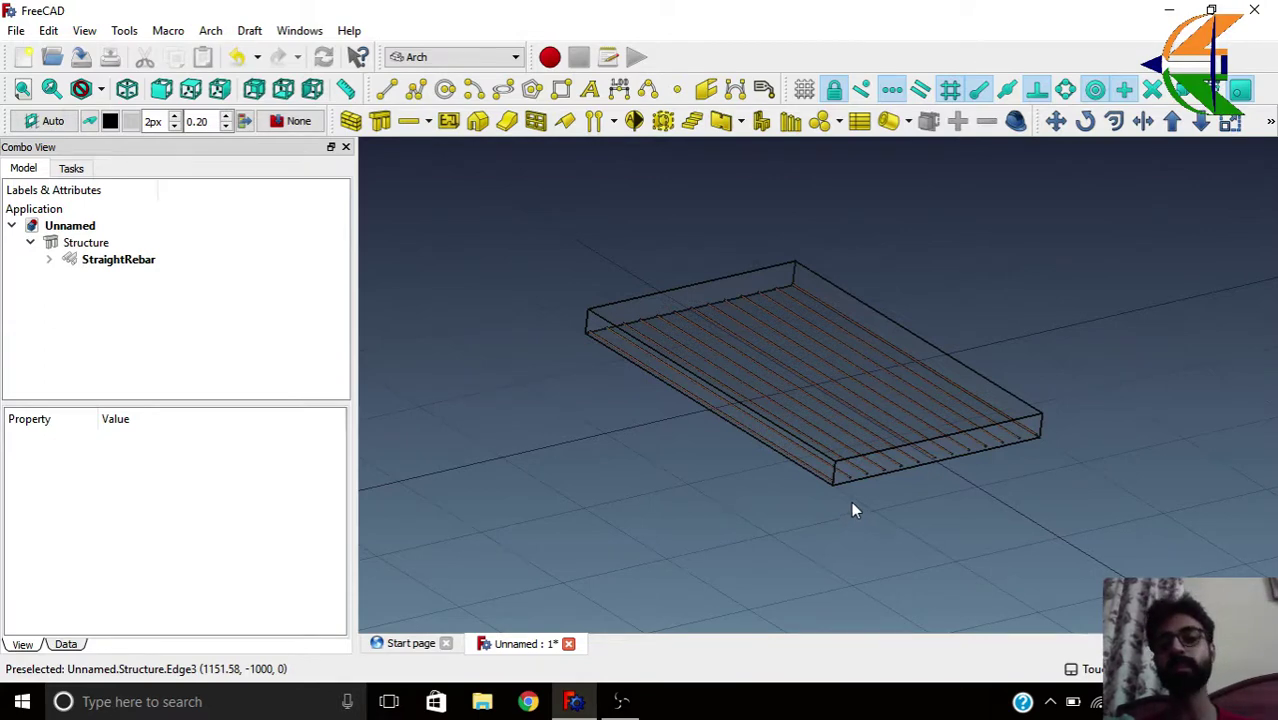
{"action": "scroll", "coordinate": [853, 500], "scroll_direction": "up", "scroll_amount": 5}
{"action": "left_click", "coordinate": [819, 439]}
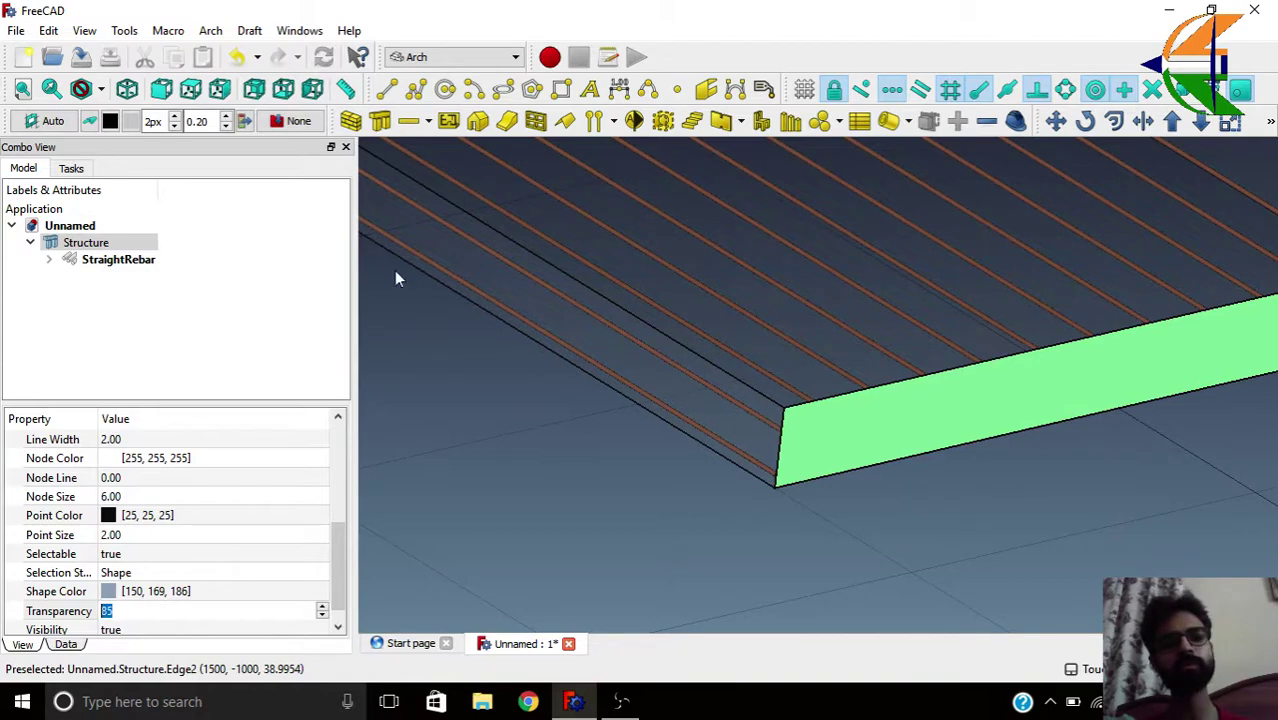
{"action": "left_click", "coordinate": [426, 121]}
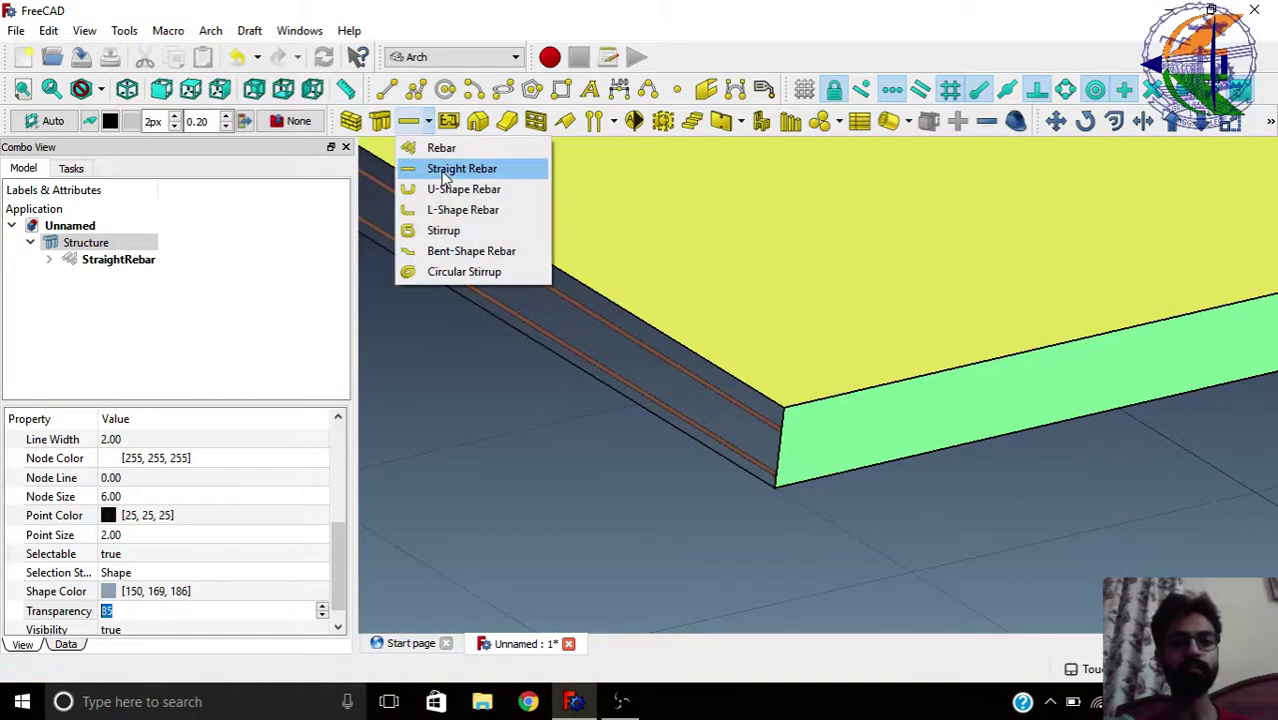
{"action": "left_click", "coordinate": [445, 170]}
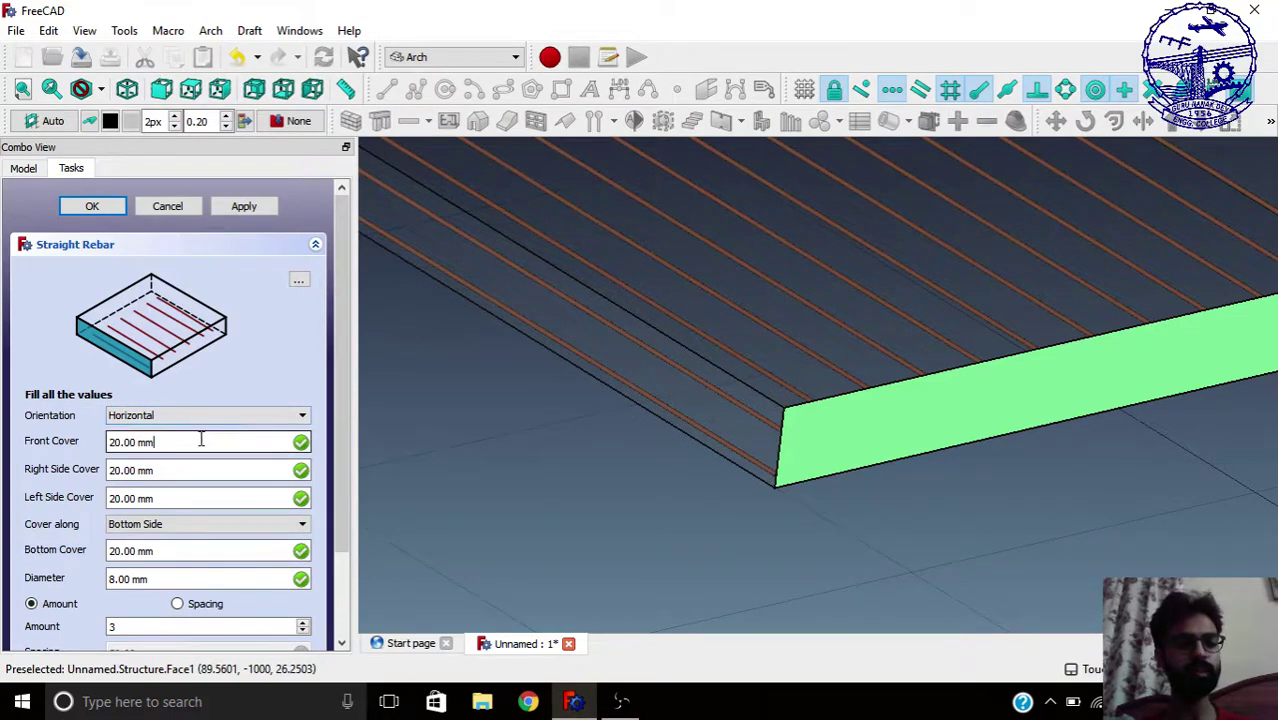
- Set the second rebar's front cover to 60 mm and its right and left side covers to 5 mm each
{"action": "left_click_drag", "start_coordinate": [200, 443], "coordinate": [64, 449]}
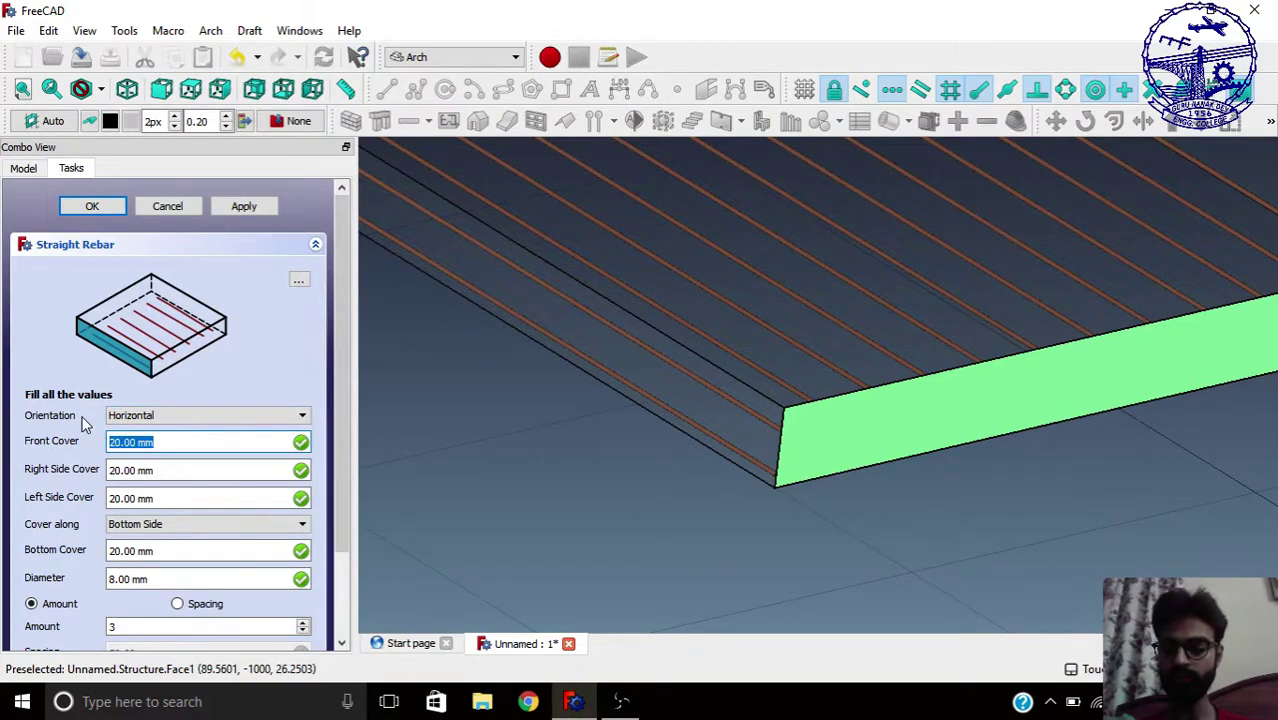
{"action": "type", "text": "60"}
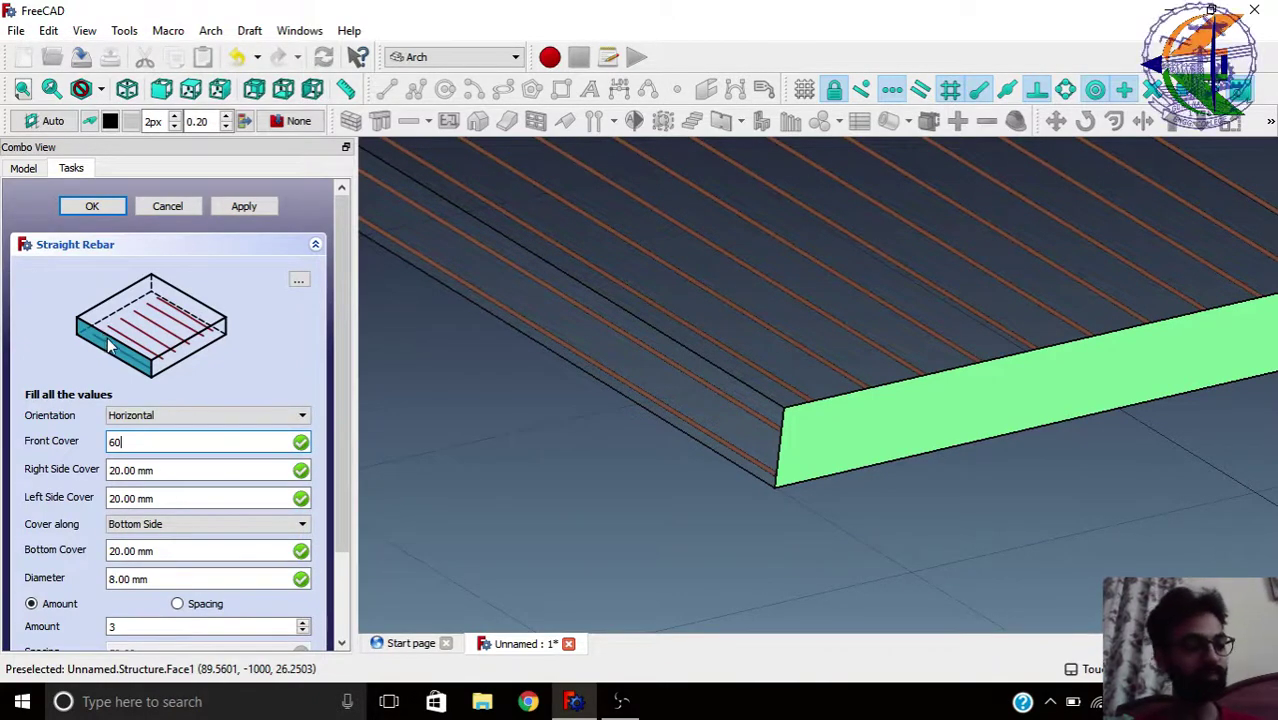
{"action": "left_click", "coordinate": [166, 469]}
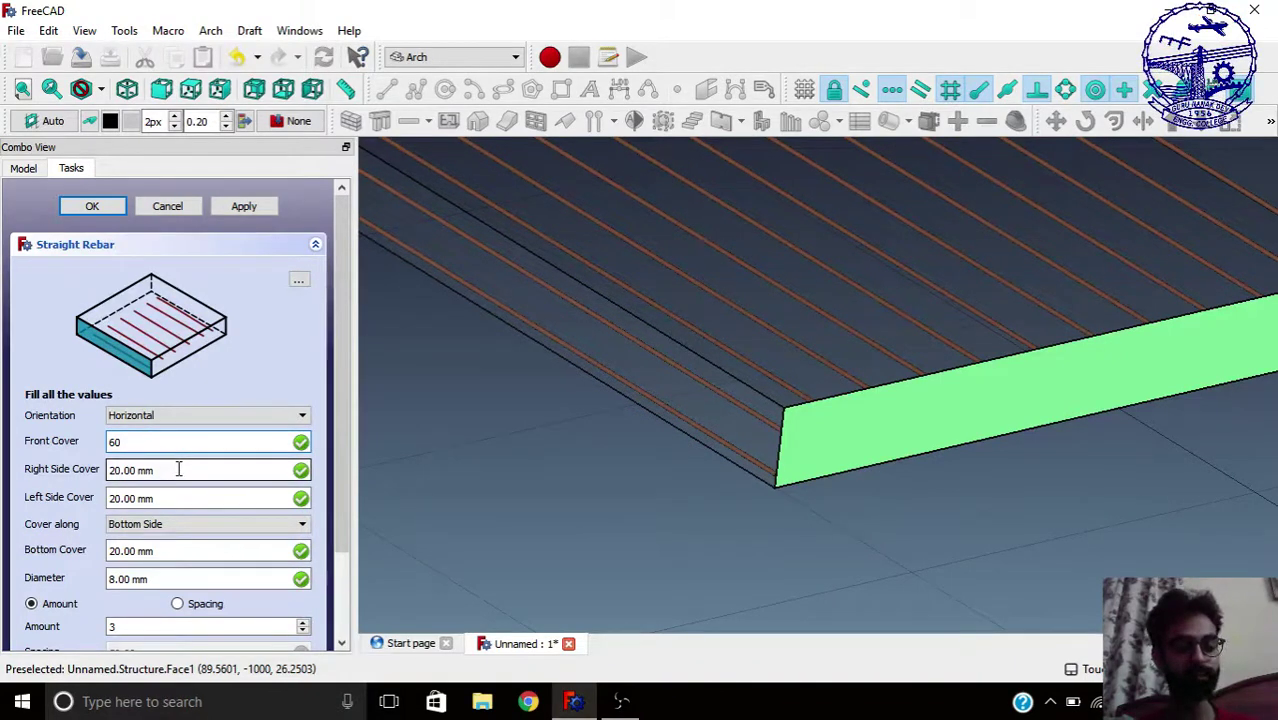
{"action": "left_click_drag", "start_coordinate": [178, 469], "coordinate": [52, 486]}
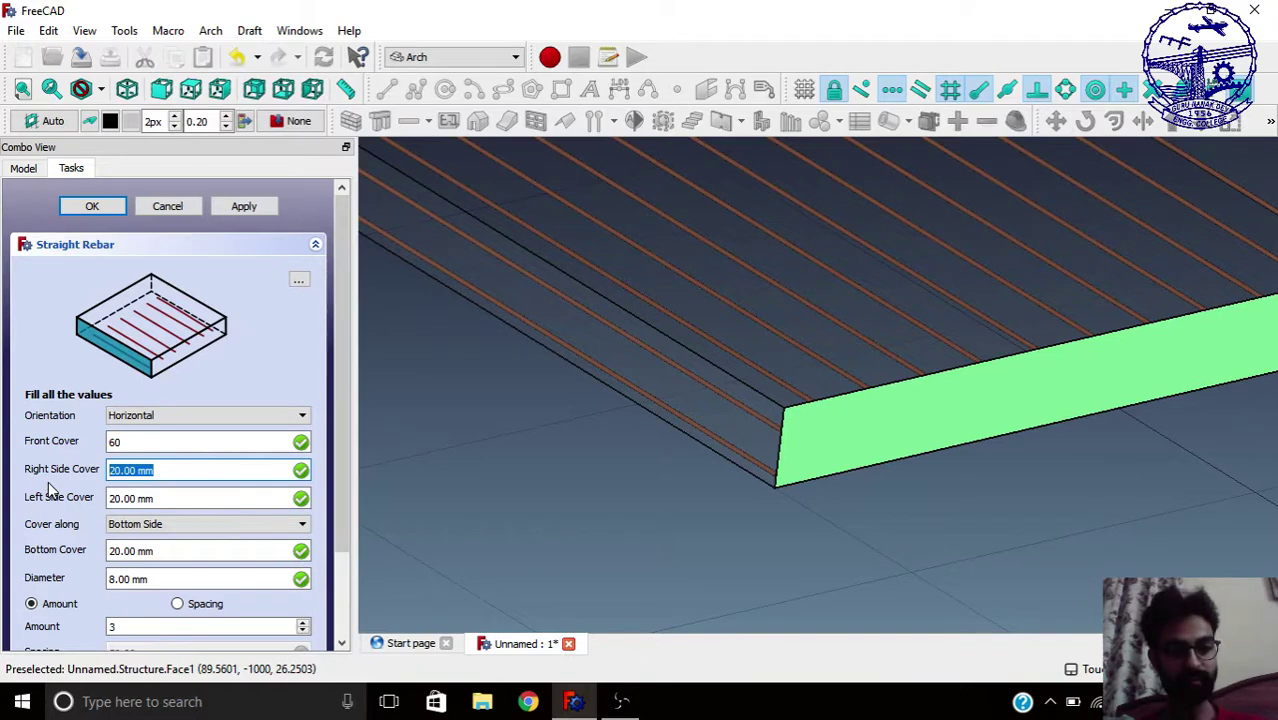
{"action": "type", "text": "5"}
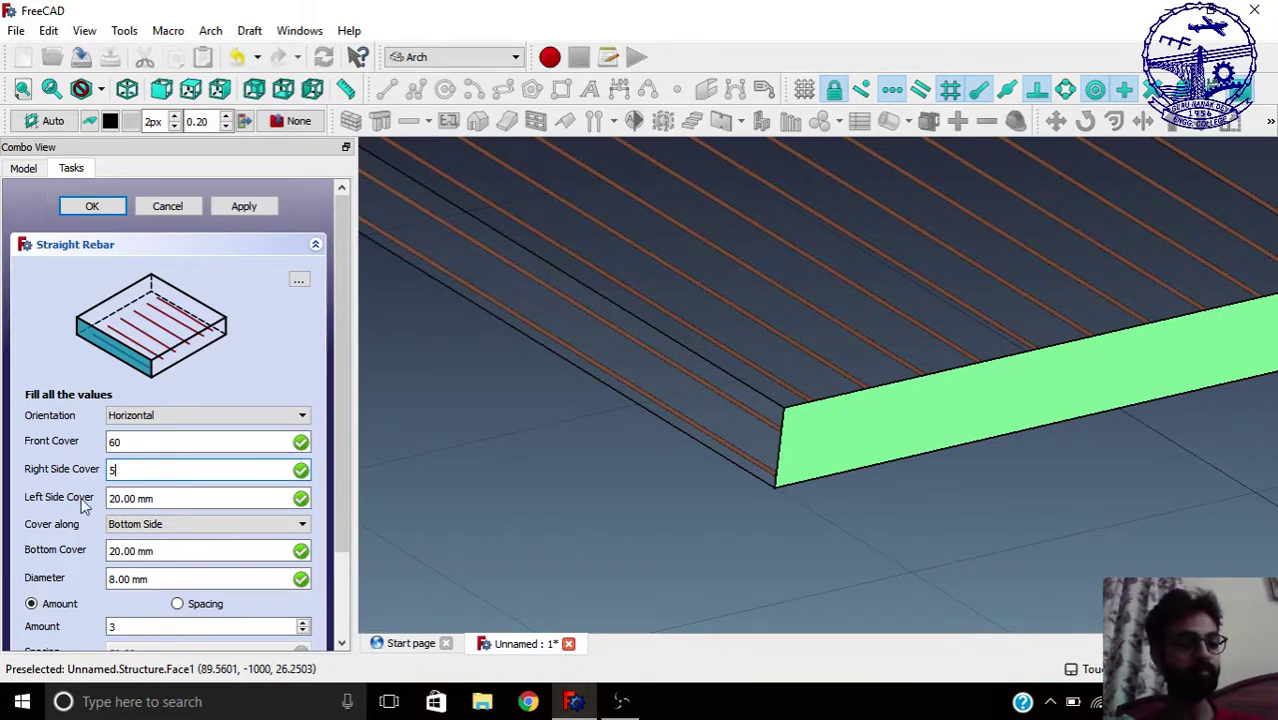
{"action": "left_click_drag", "start_coordinate": [162, 497], "coordinate": [85, 496]}
{"action": "type", "text": "5"}
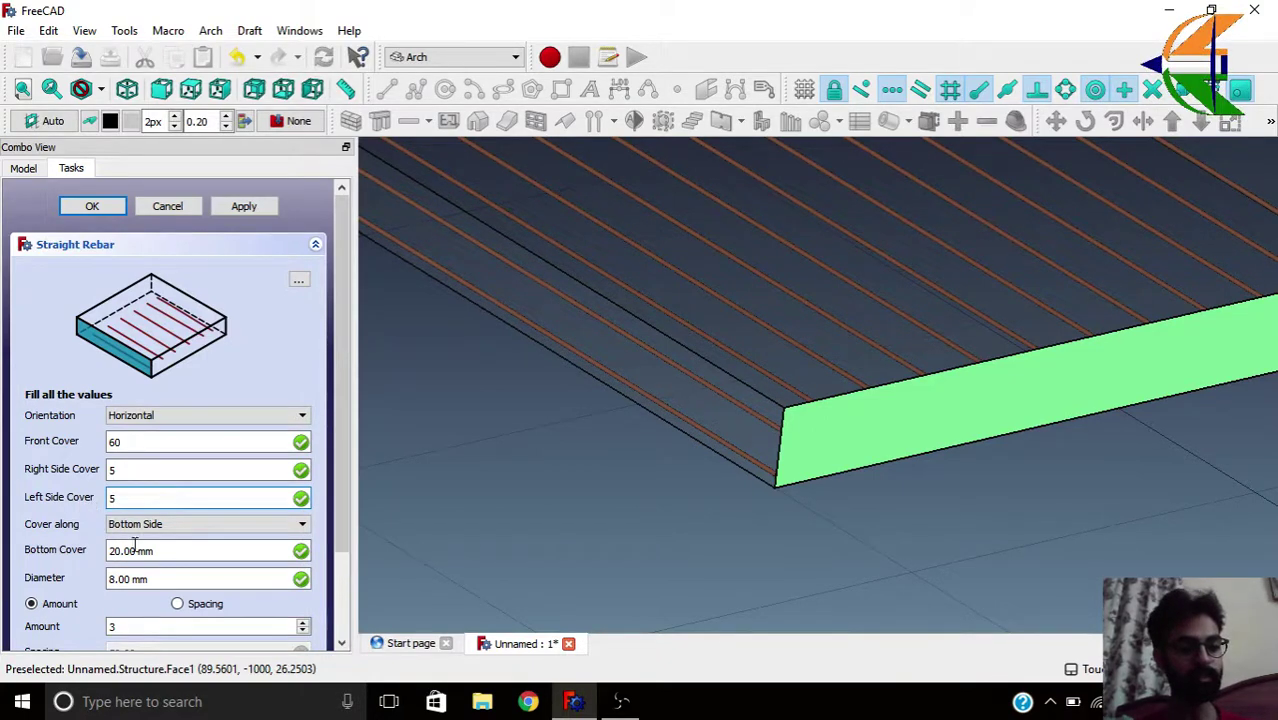
- Set the second rebar's bottom cover to 32 mm and its diameter to 10 mm
{"action": "left_click_drag", "start_coordinate": [183, 551], "coordinate": [108, 550]}
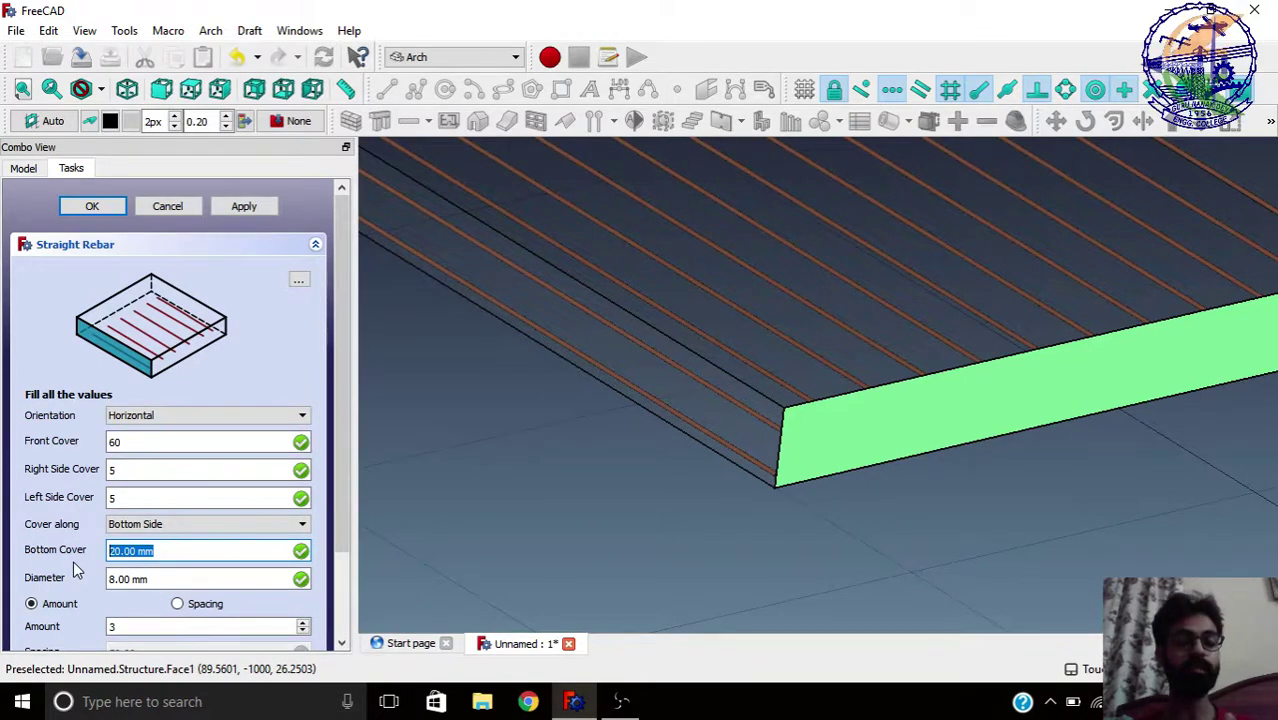
{"action": "left_click", "coordinate": [172, 550]}
{"action": "left_click_drag", "start_coordinate": [172, 550], "coordinate": [104, 556]}
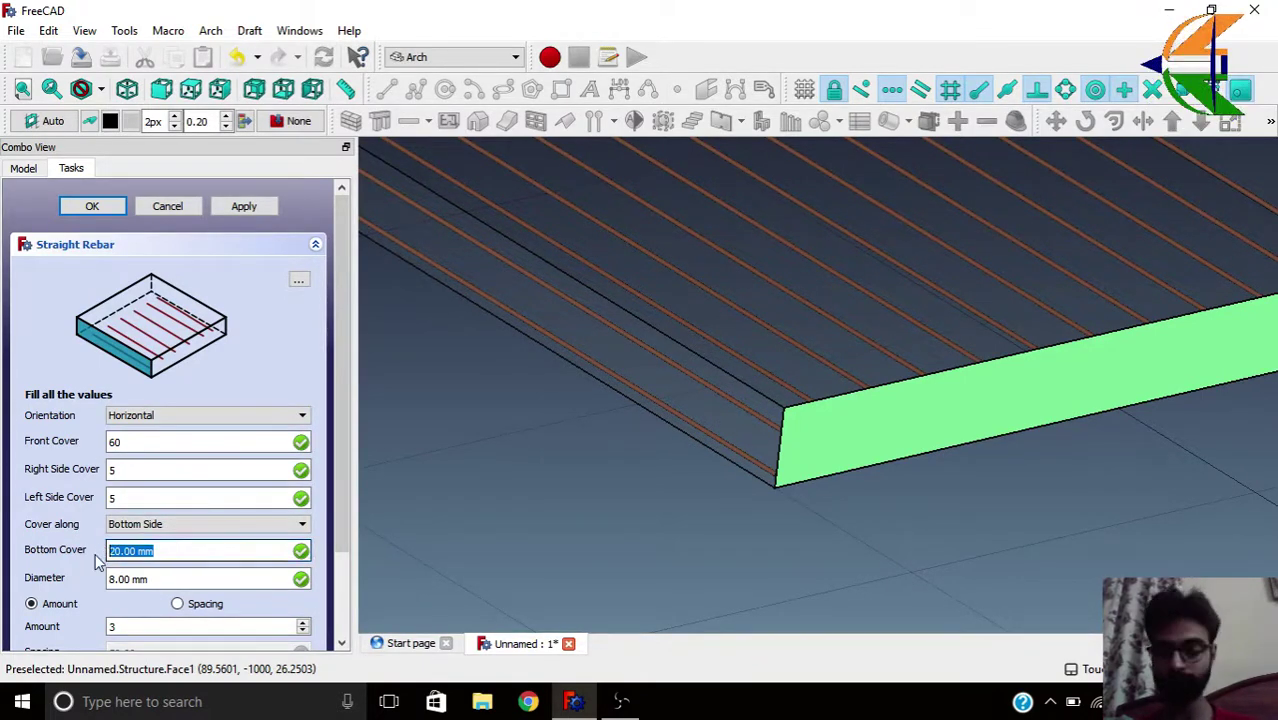
{"action": "type", "text": "32"}
{"action": "left_click_drag", "start_coordinate": [172, 580], "coordinate": [100, 581]}
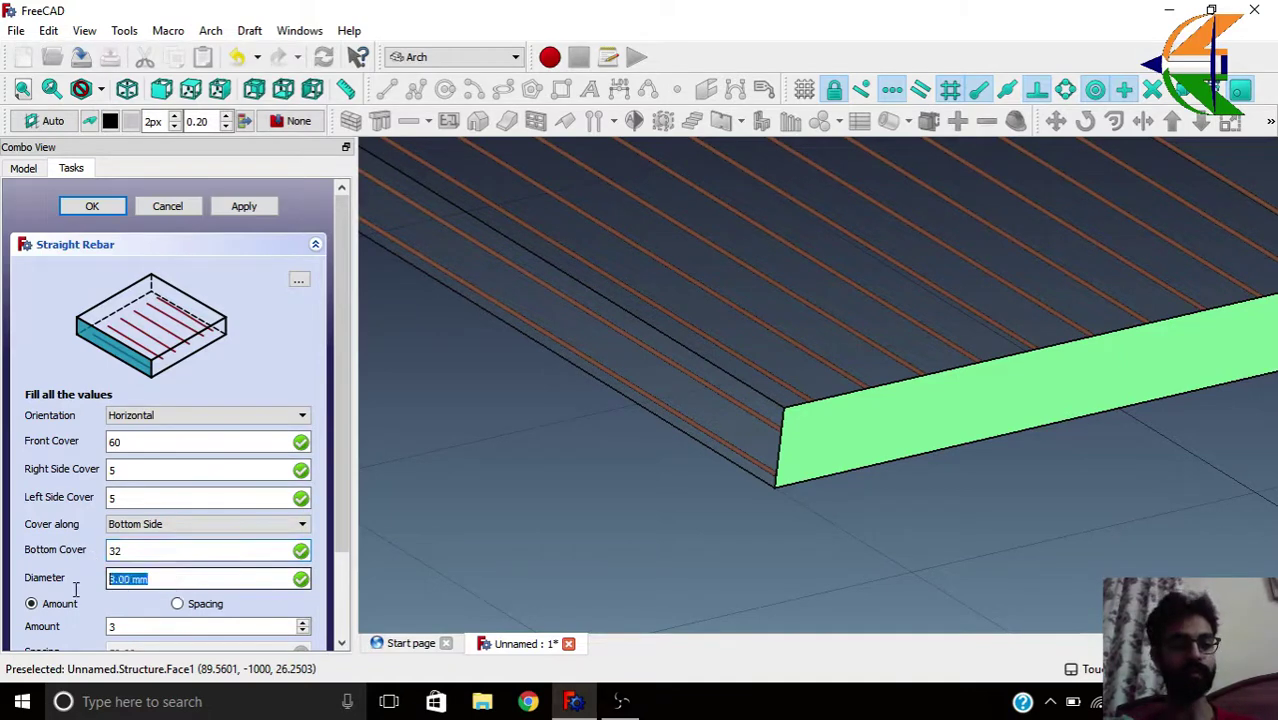
{"action": "type", "text": "10"}
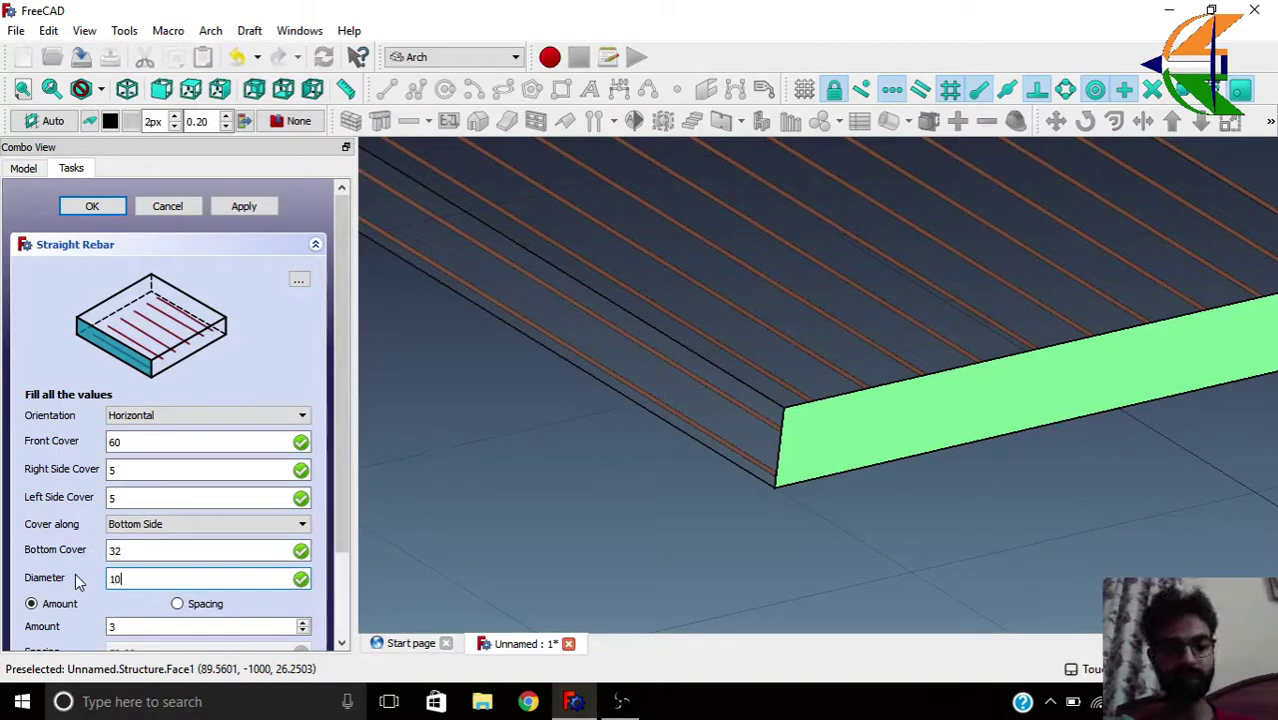
- Distribute the second rebar by a spacing of 100 mm and assign the selected short end face to it
{"action": "scroll", "coordinate": [343, 494], "scroll_direction": "down", "scroll_amount": 1}
{"action": "scroll", "coordinate": [343, 494], "scroll_direction": "down", "scroll_amount": 3}
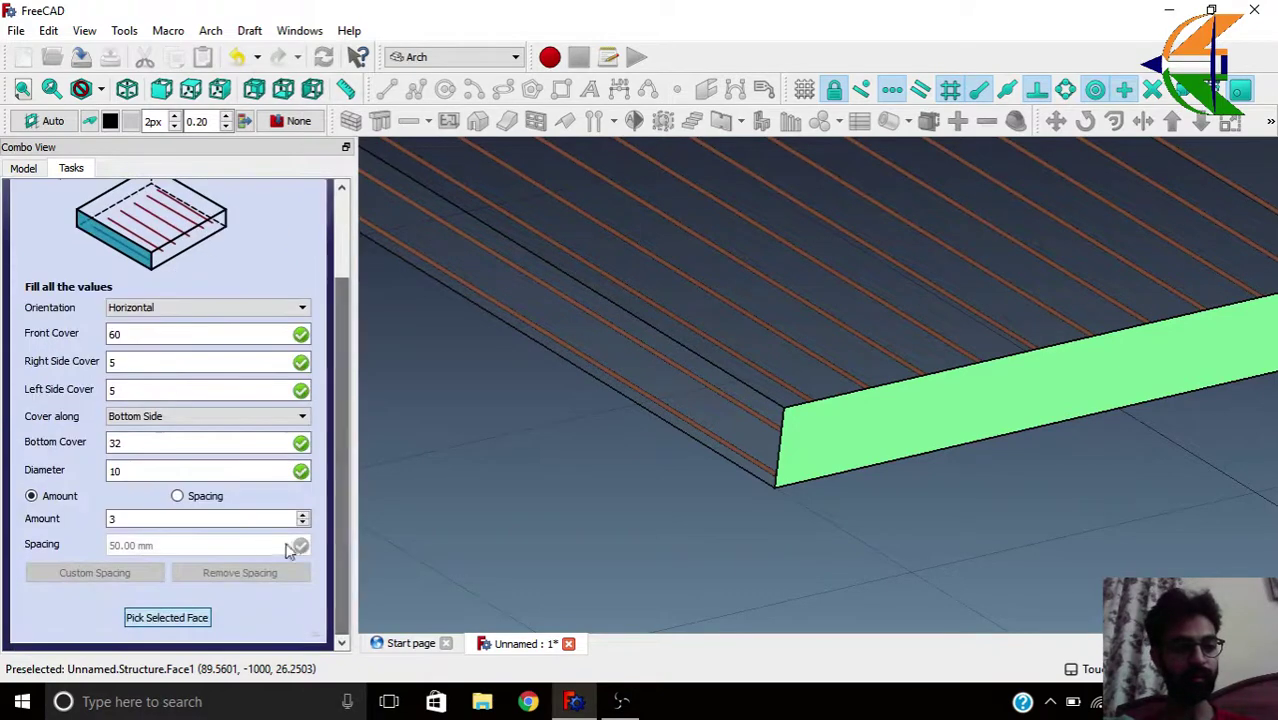
{"action": "left_click", "coordinate": [177, 496]}
{"action": "left_click_drag", "start_coordinate": [171, 543], "coordinate": [90, 550]}
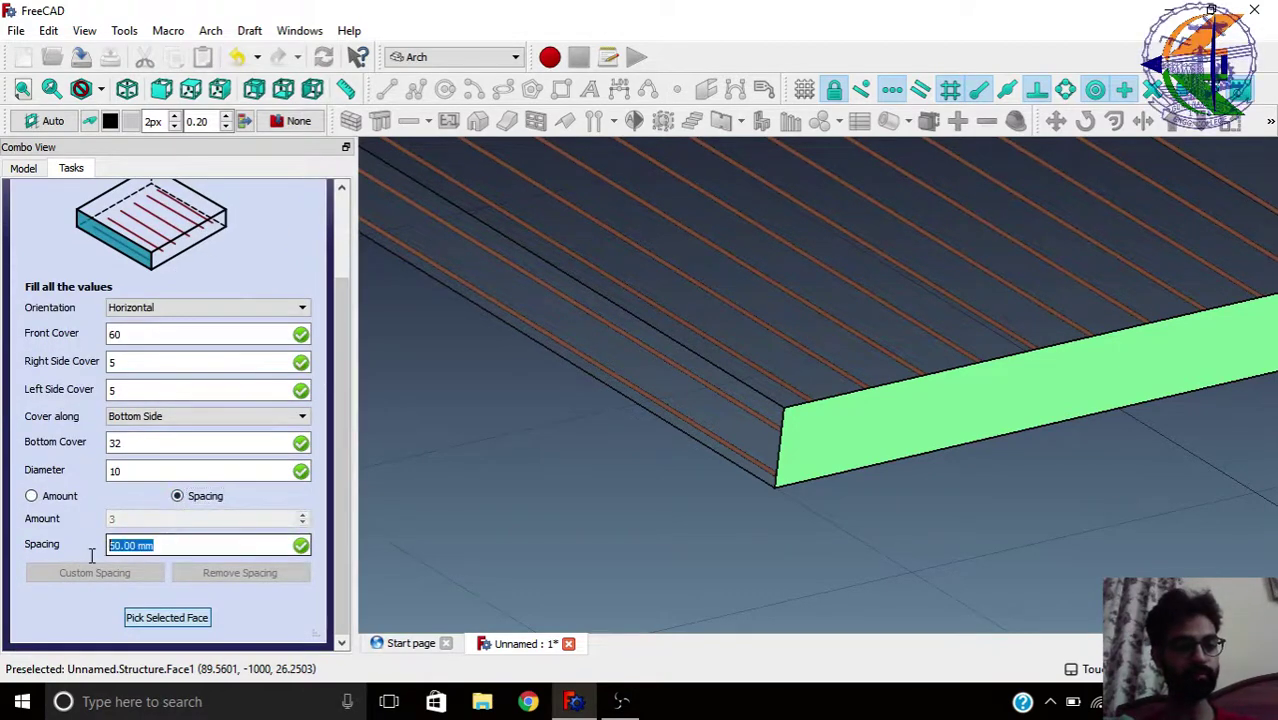
{"action": "type", "text": "100"}
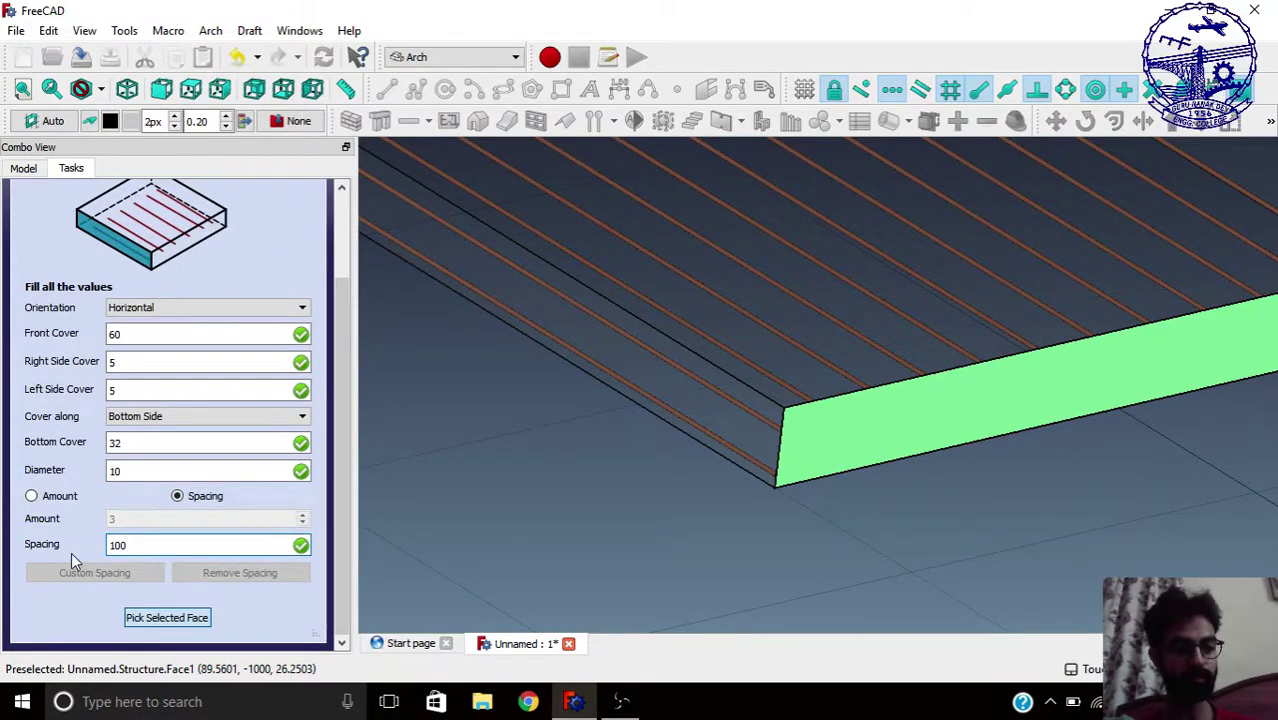
{"action": "left_click", "coordinate": [146, 617]}
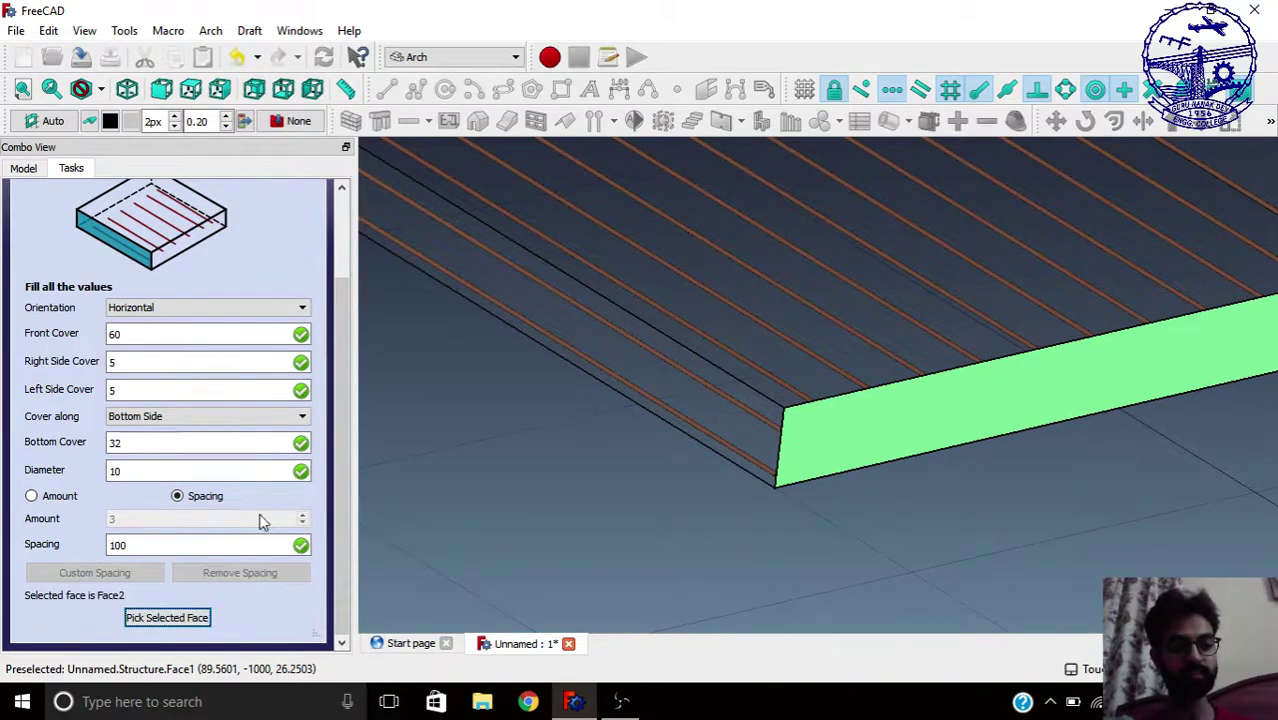
- Create the second straight rebar set in the slab and examine the mesh at the slab's corner
{"action": "scroll", "coordinate": [342, 470], "scroll_direction": "up", "scroll_amount": 3}
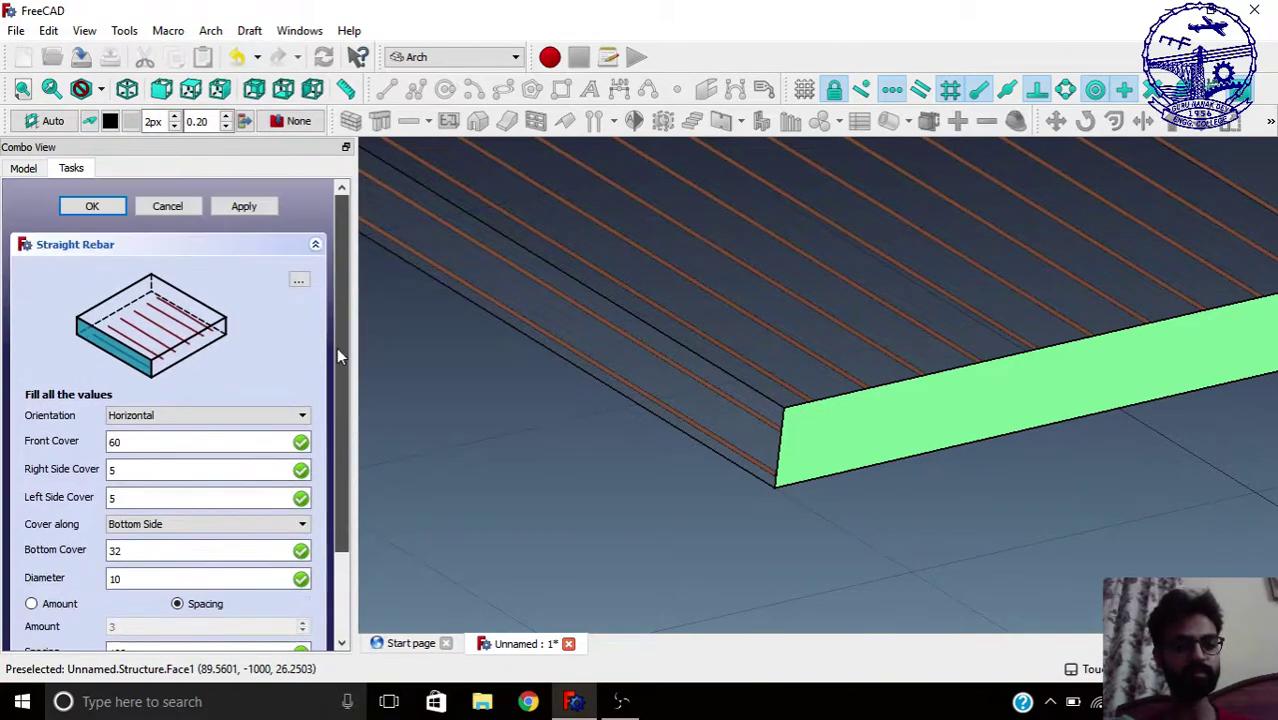
{"action": "left_click", "coordinate": [93, 206]}
{"action": "scroll", "coordinate": [653, 476], "scroll_direction": "down", "scroll_amount": 5}
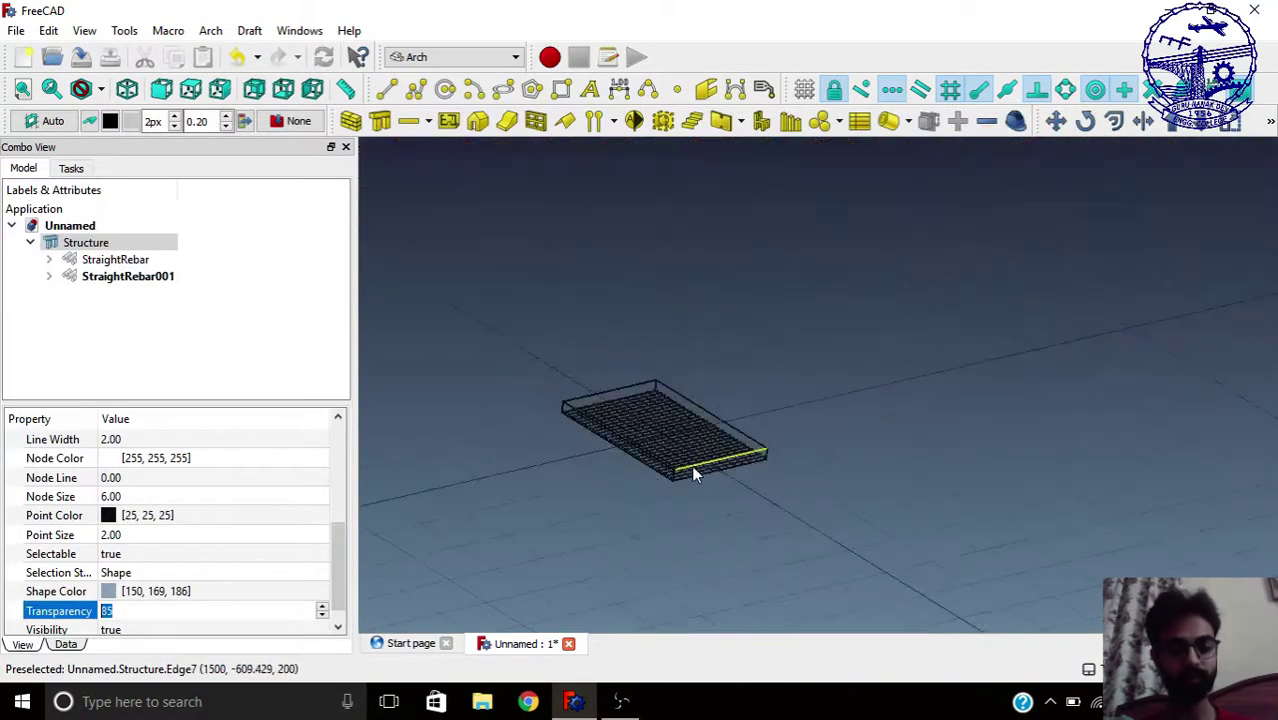
{"action": "scroll", "coordinate": [885, 421], "scroll_direction": "up", "scroll_amount": 3}
{"action": "scroll", "coordinate": [885, 421], "scroll_direction": "up", "scroll_amount": 6}
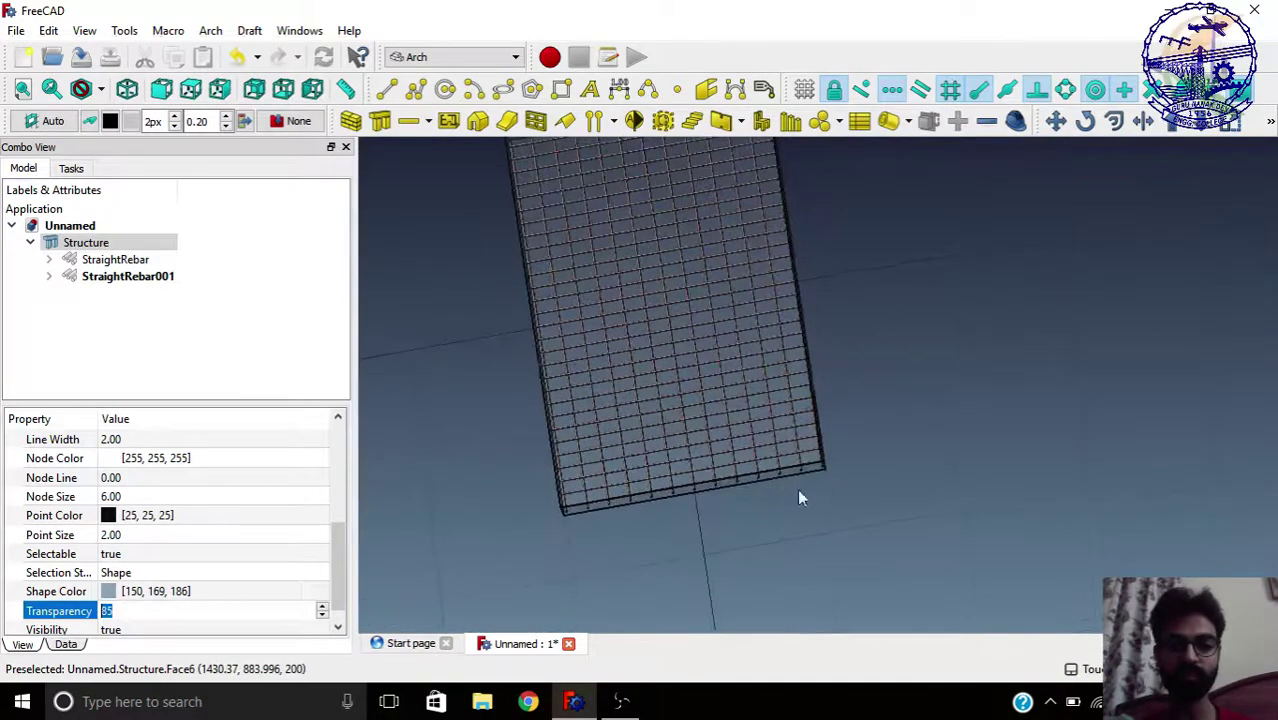
{"action": "scroll", "coordinate": [859, 448], "scroll_direction": "down", "scroll_amount": 5}
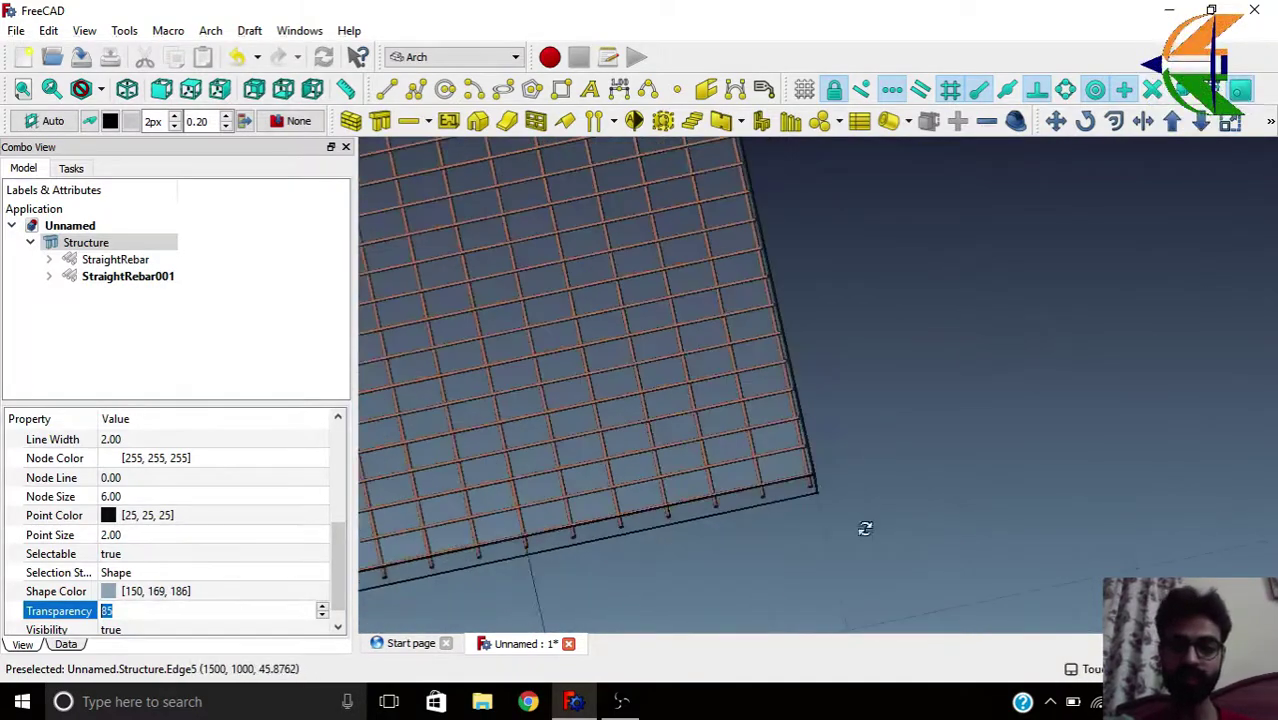
{"action": "middle_click_drag", "start_coordinate": [864, 528], "coordinate": [744, 549]}
{"action": "middle_click_drag", "start_coordinate": [762, 500], "coordinate": [810, 485]}
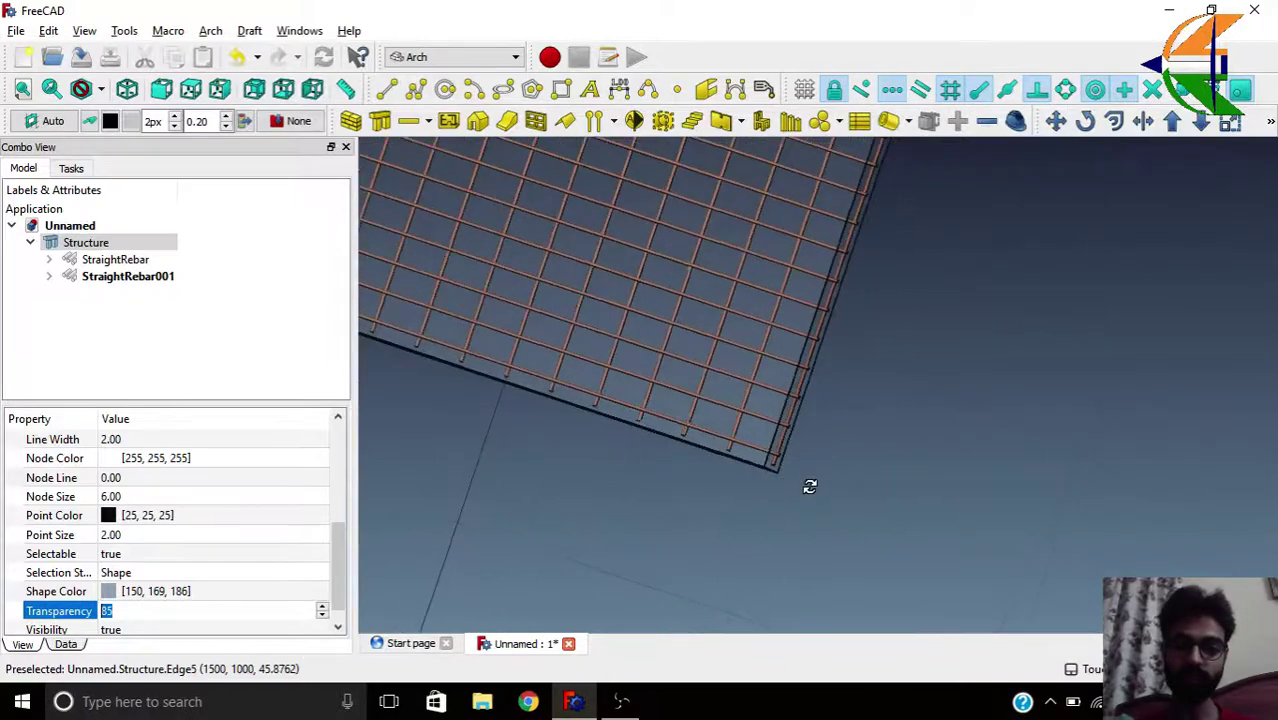
- Hide the concrete slab to examine how the two rebar layers cross at the mesh corner, and show the slab again
{"action": "left_click", "coordinate": [85, 242]}
{"action": "key", "text": "space"}
{"action": "middle_click_drag", "start_coordinate": [474, 408], "coordinate": [746, 500]}
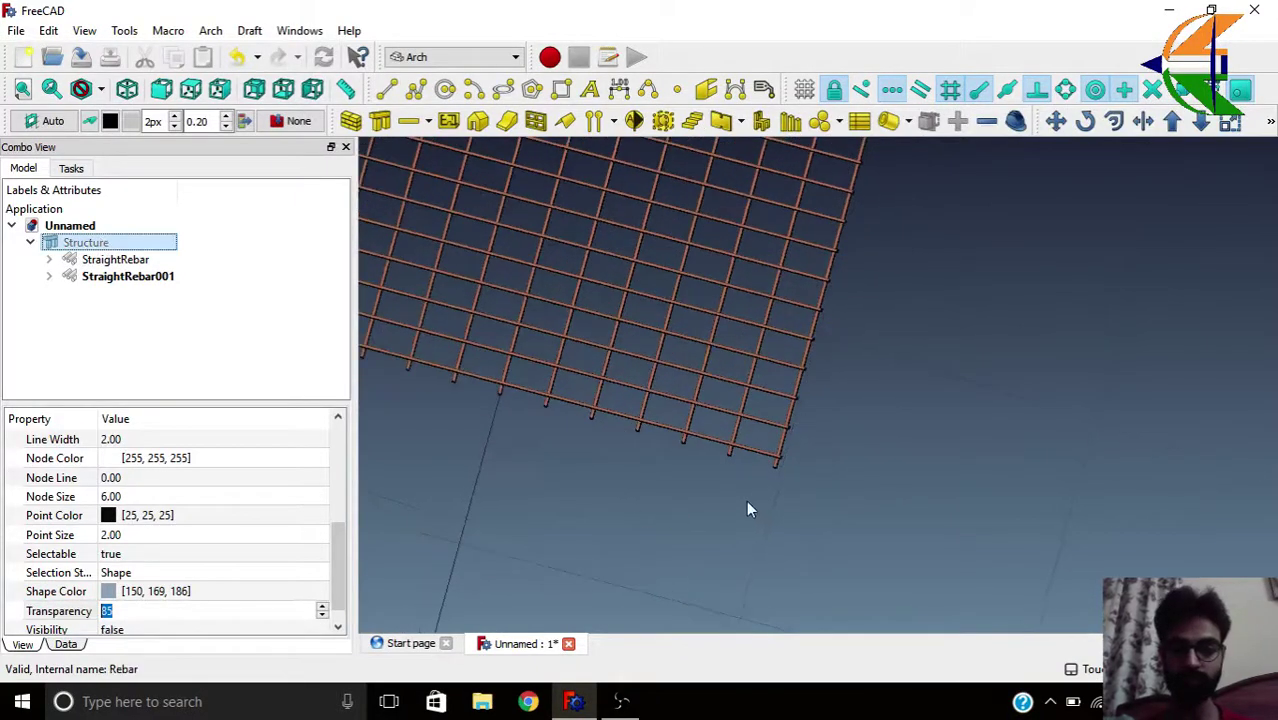
{"action": "scroll", "coordinate": [787, 473], "scroll_direction": "up", "scroll_amount": 10}
{"action": "middle_click_drag", "start_coordinate": [454, 214], "coordinate": [642, 397]}
{"action": "scroll", "coordinate": [600, 380], "scroll_direction": "down", "scroll_amount": 5}
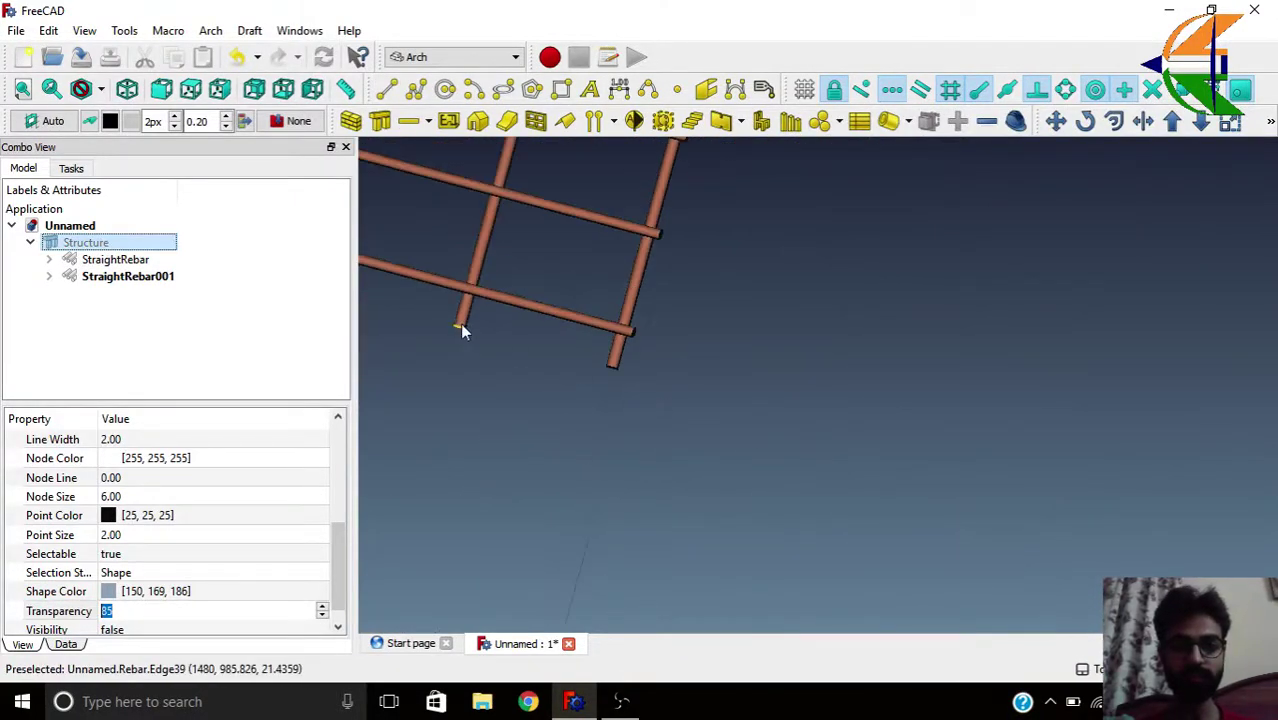
{"action": "scroll", "coordinate": [439, 268], "scroll_direction": "up", "scroll_amount": 5}
{"action": "scroll", "coordinate": [596, 360], "scroll_direction": "down", "scroll_amount": 5}
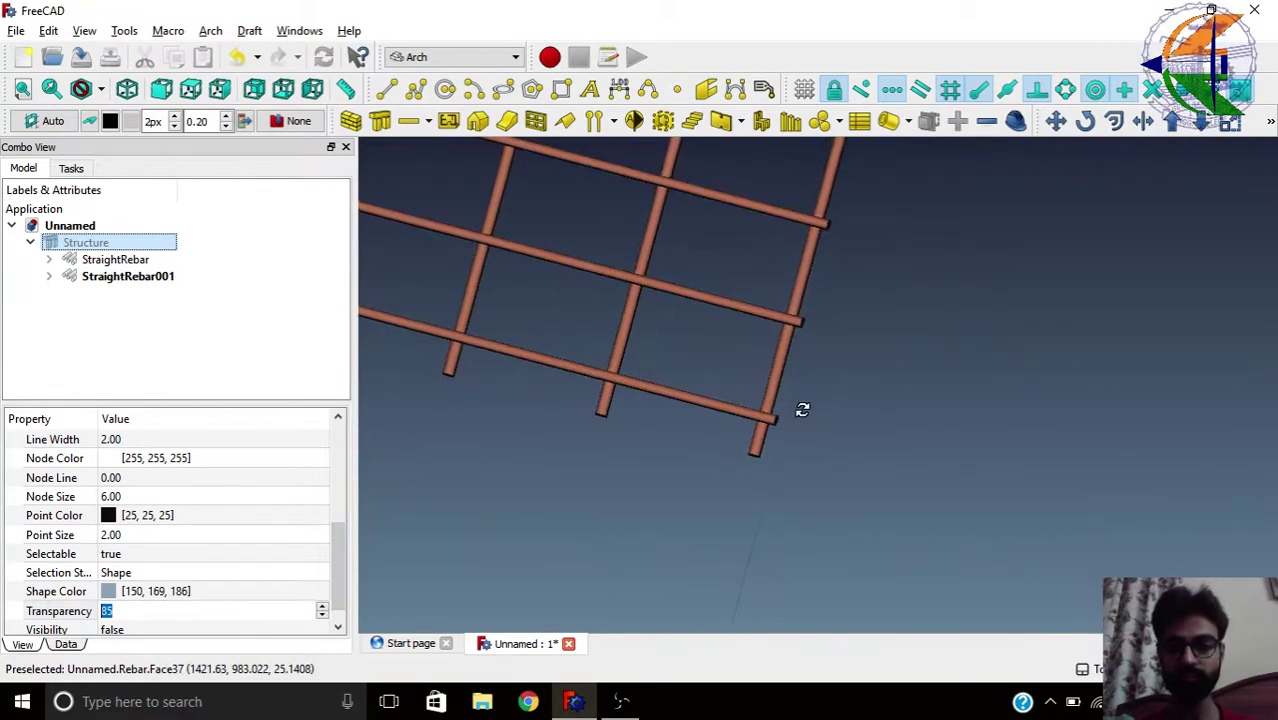
{"action": "scroll", "coordinate": [776, 422], "scroll_direction": "up", "scroll_amount": 5}
{"action": "scroll", "coordinate": [772, 420], "scroll_direction": "down", "scroll_amount": 5}
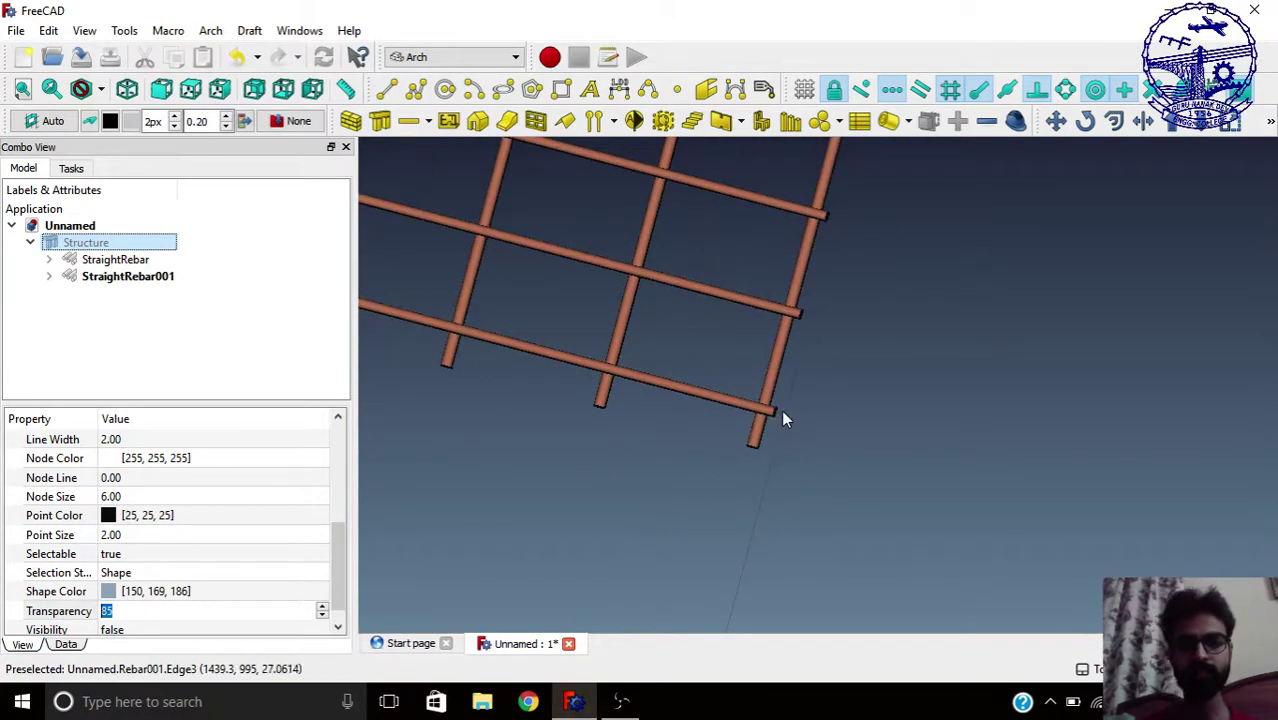
{"action": "scroll", "coordinate": [780, 411], "scroll_direction": "down", "scroll_amount": 3}
{"action": "scroll", "coordinate": [836, 459], "scroll_direction": "down", "scroll_amount": 5}
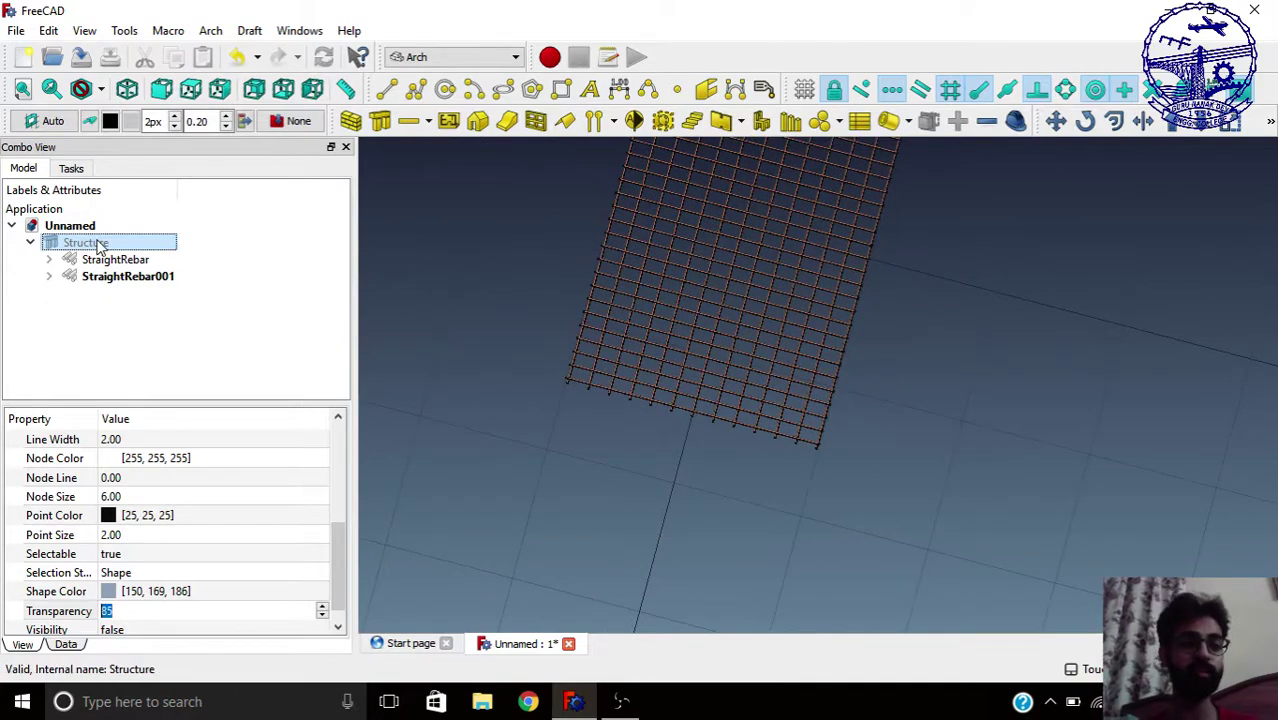
{"action": "key", "text": "space"}
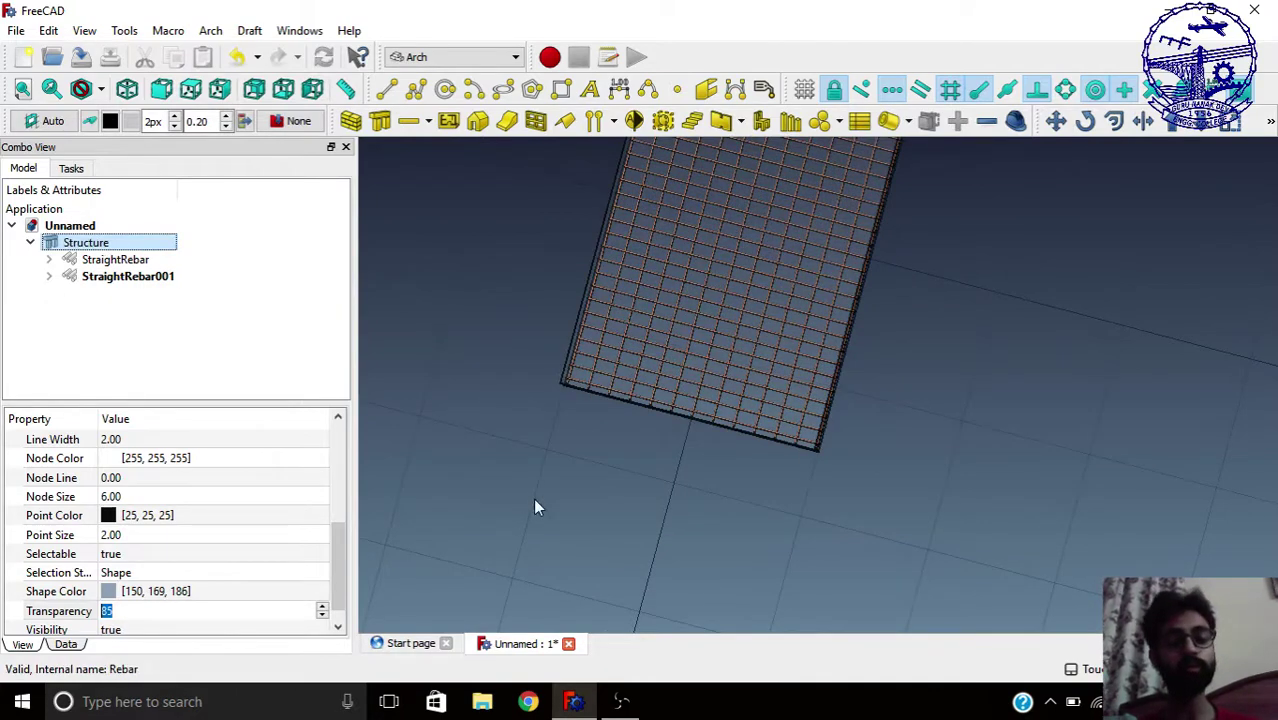
- Set the first straight rebar's front cover to 60 mm and apply the change
{"action": "left_click_drag", "start_coordinate": [533, 505], "coordinate": [565, 450], "text": "alt"}
{"action": "left_click_drag", "start_coordinate": [673, 465], "coordinate": [650, 479], "text": "alt"}
{"action": "scroll", "coordinate": [650, 479], "scroll_direction": "down", "scroll_amount": 5}
{"action": "key", "text": "Down"}
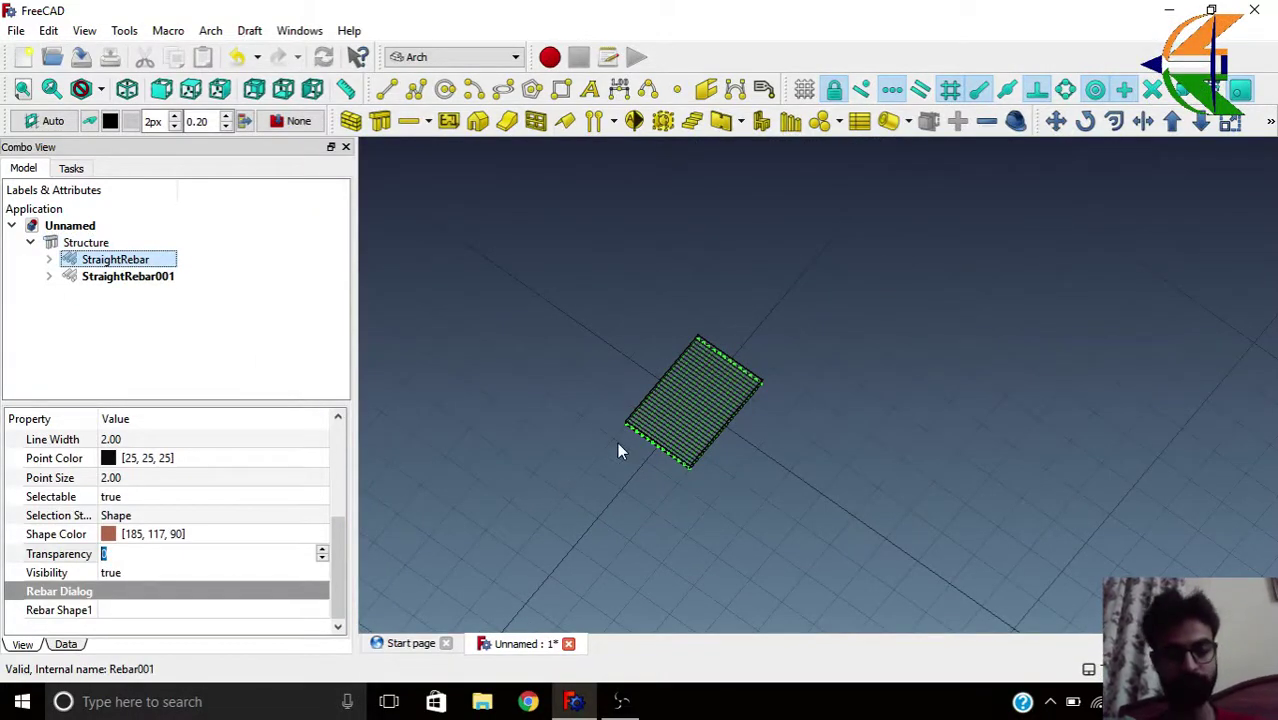
{"action": "scroll", "coordinate": [617, 448], "scroll_direction": "up", "scroll_amount": 5}
{"action": "scroll", "coordinate": [615, 345], "scroll_direction": "down", "scroll_amount": 5}
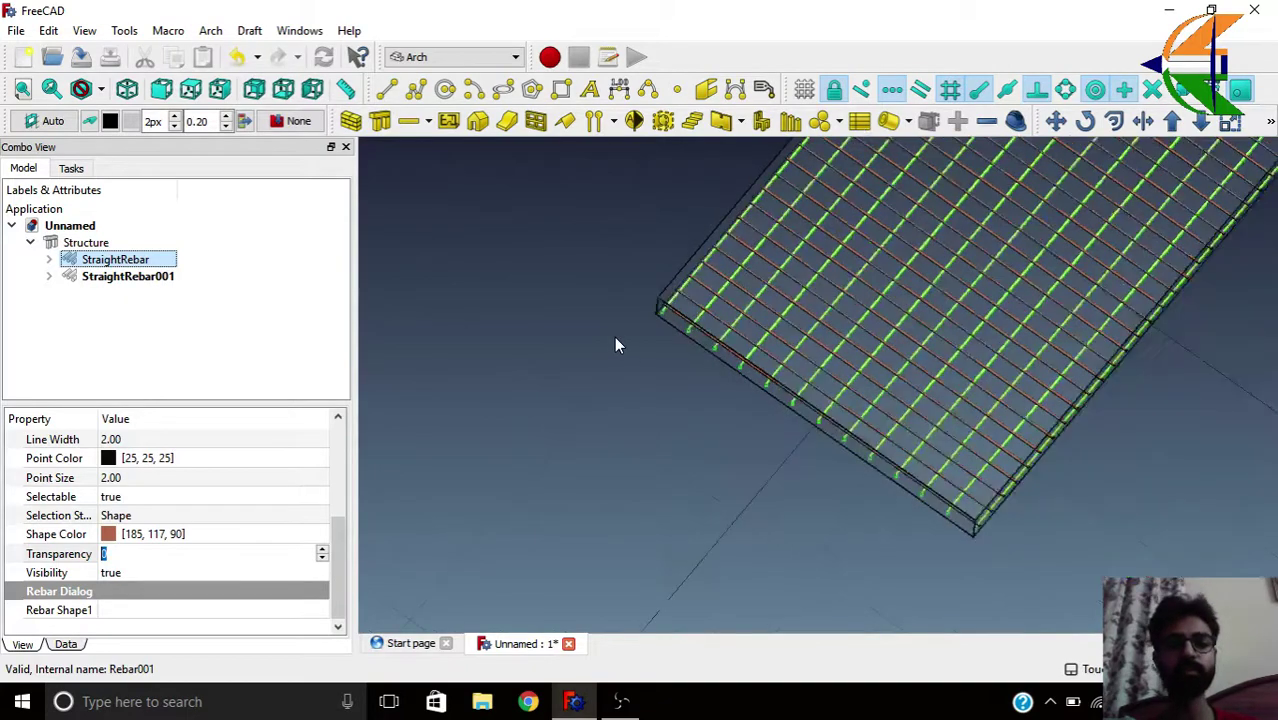
{"action": "scroll", "coordinate": [635, 300], "scroll_direction": "up", "scroll_amount": 5}
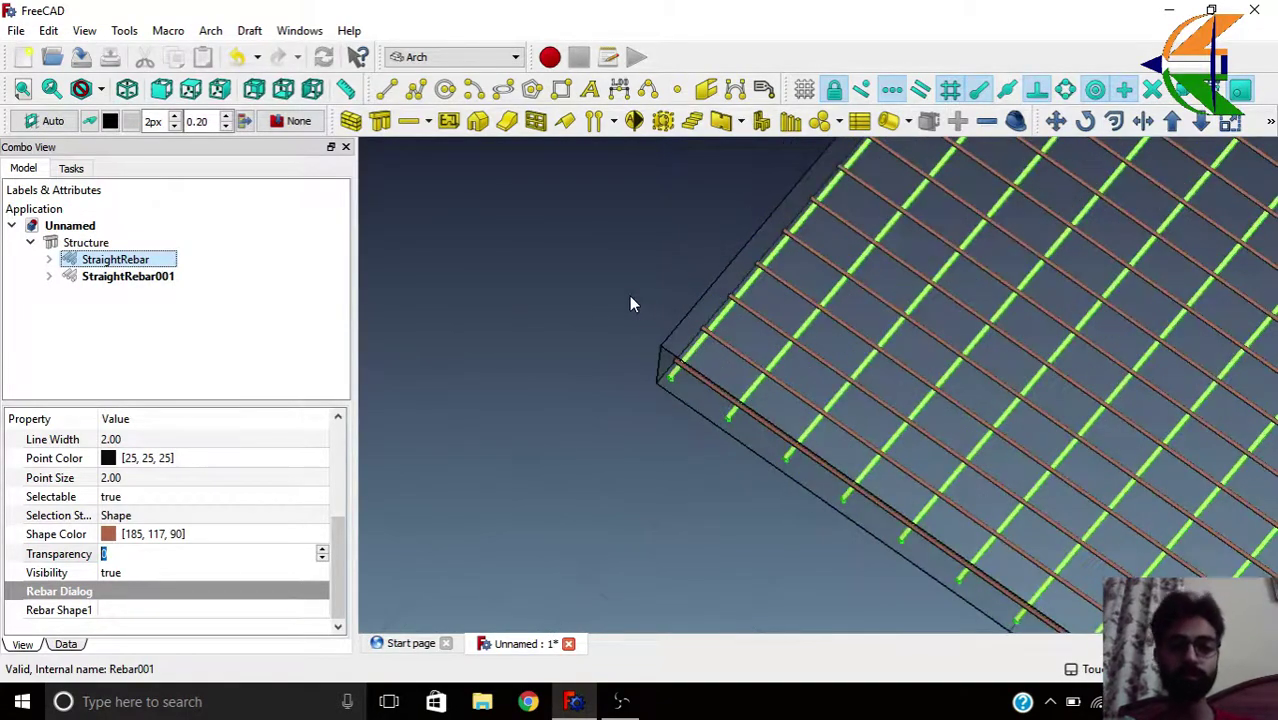
{"action": "double_click", "coordinate": [115, 260]}
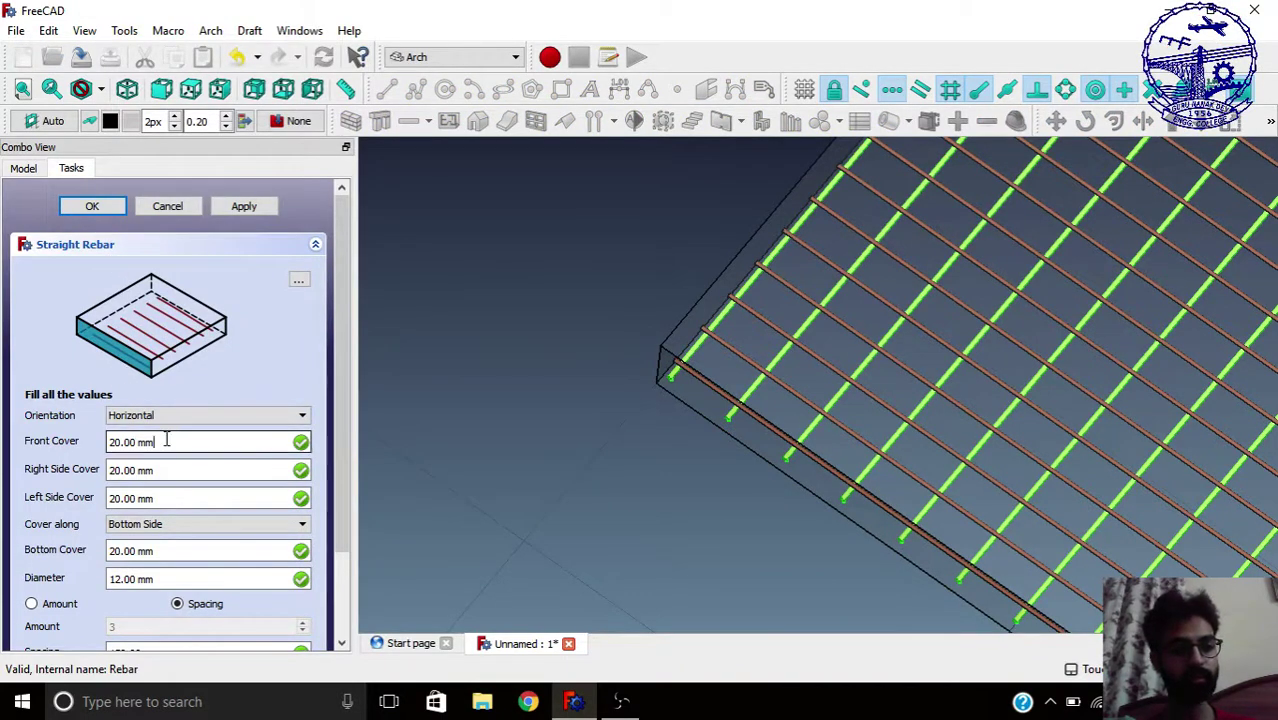
{"action": "left_click_drag", "start_coordinate": [166, 440], "coordinate": [90, 445]}
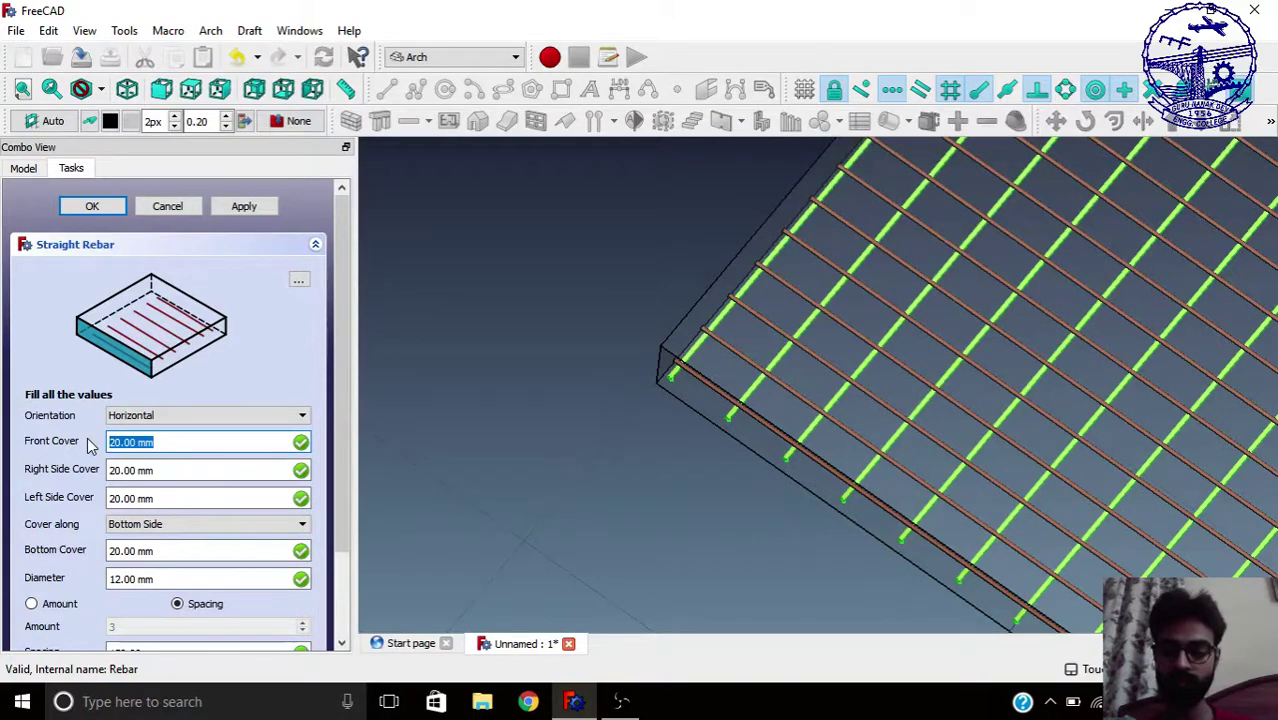
{"action": "type", "text": "60"}
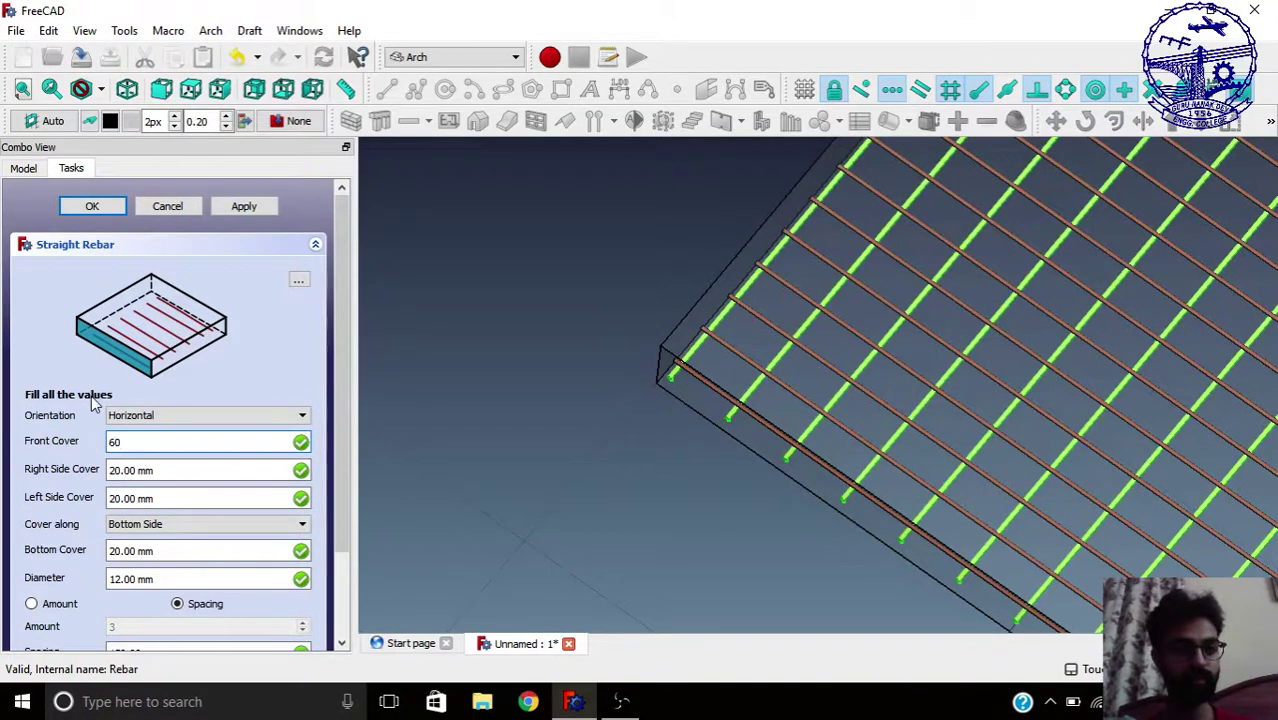
{"action": "left_click", "coordinate": [112, 210]}
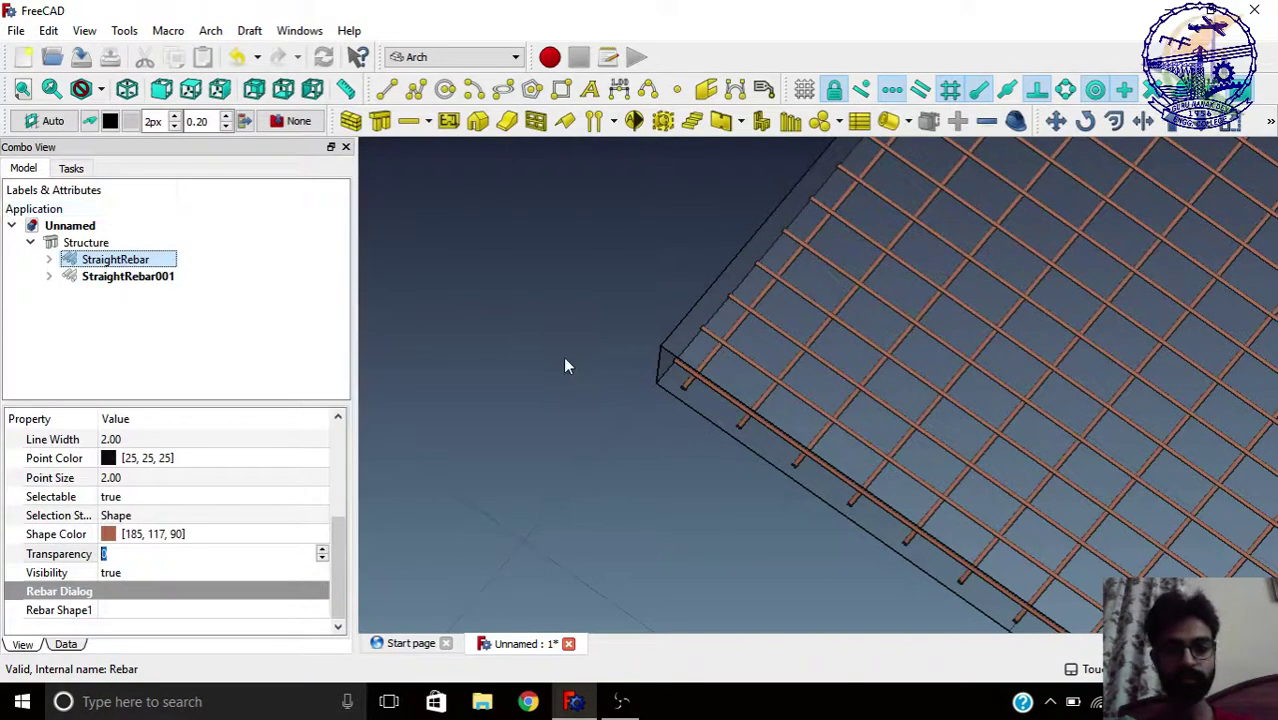
- Inspect the updated mesh at the slab's corner and review the second rebar's covers, diameter and spacing without changing them
{"action": "middle_click_drag", "start_coordinate": [565, 366], "coordinate": [697, 562]}
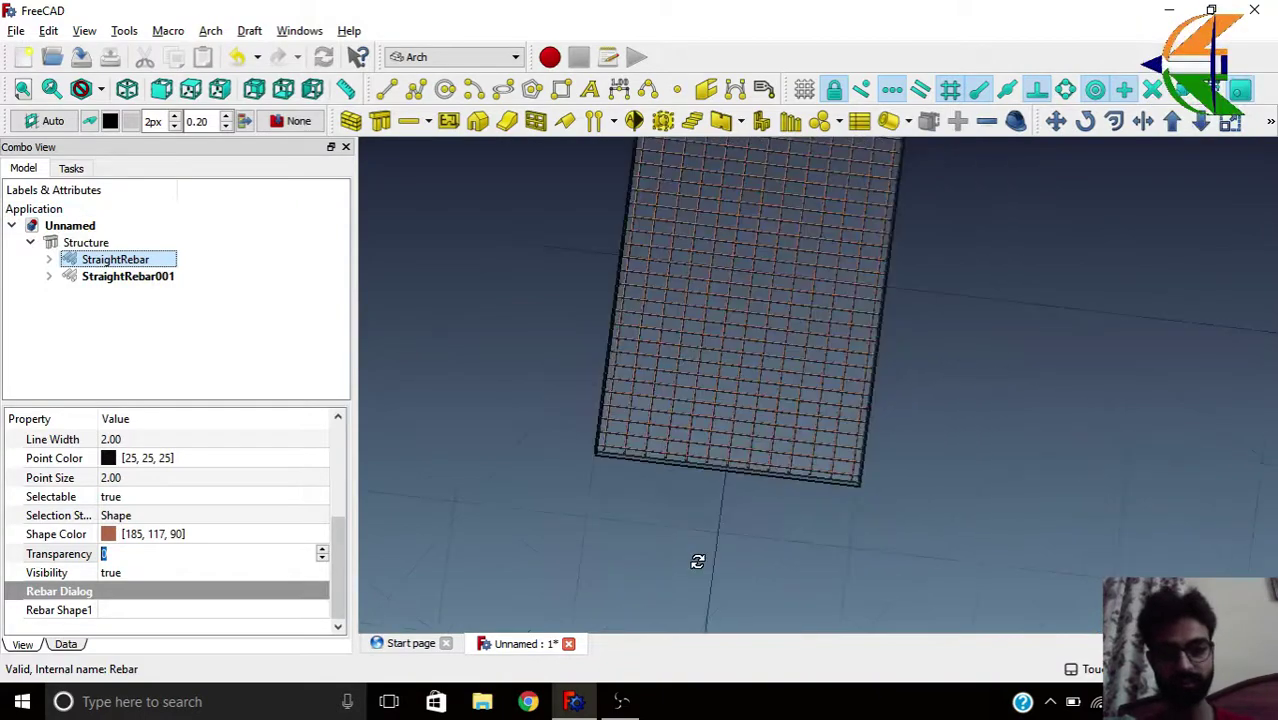
{"action": "scroll", "coordinate": [892, 488], "scroll_direction": "up", "scroll_amount": 10}
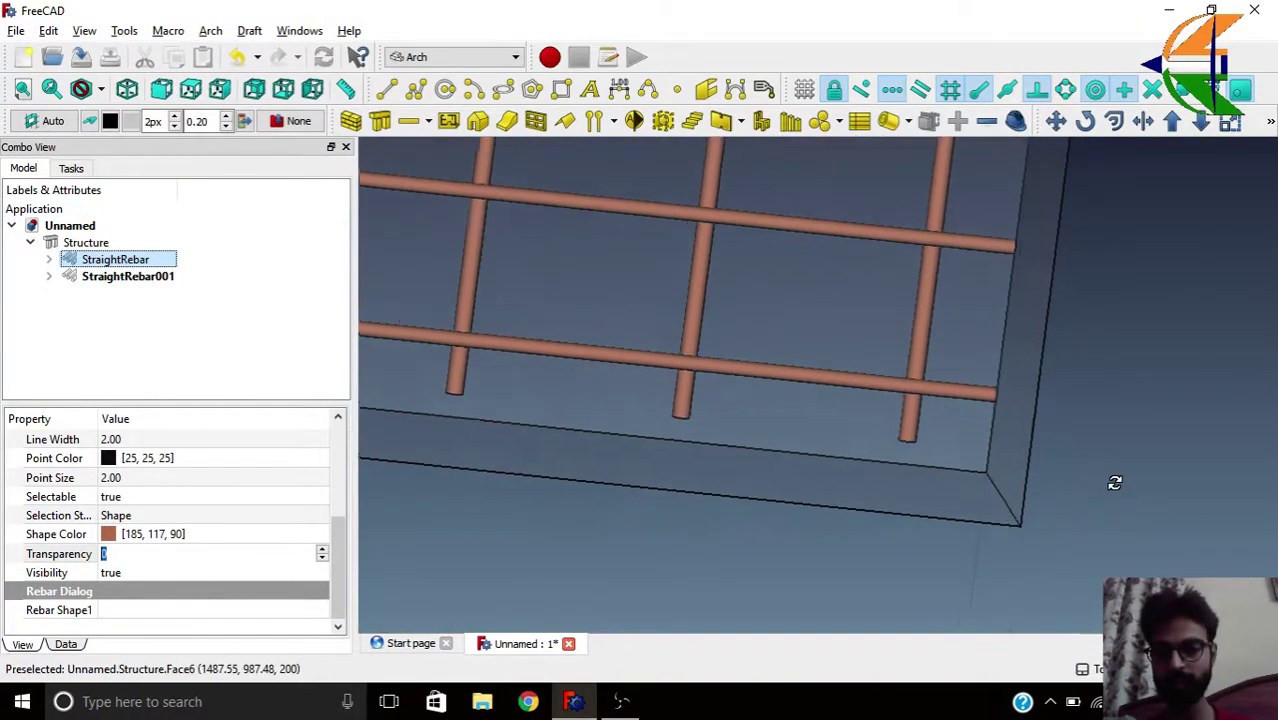
{"action": "scroll", "coordinate": [1114, 483], "scroll_direction": "down", "scroll_amount": 10}
{"action": "middle_click_drag", "start_coordinate": [613, 405], "coordinate": [725, 251]}
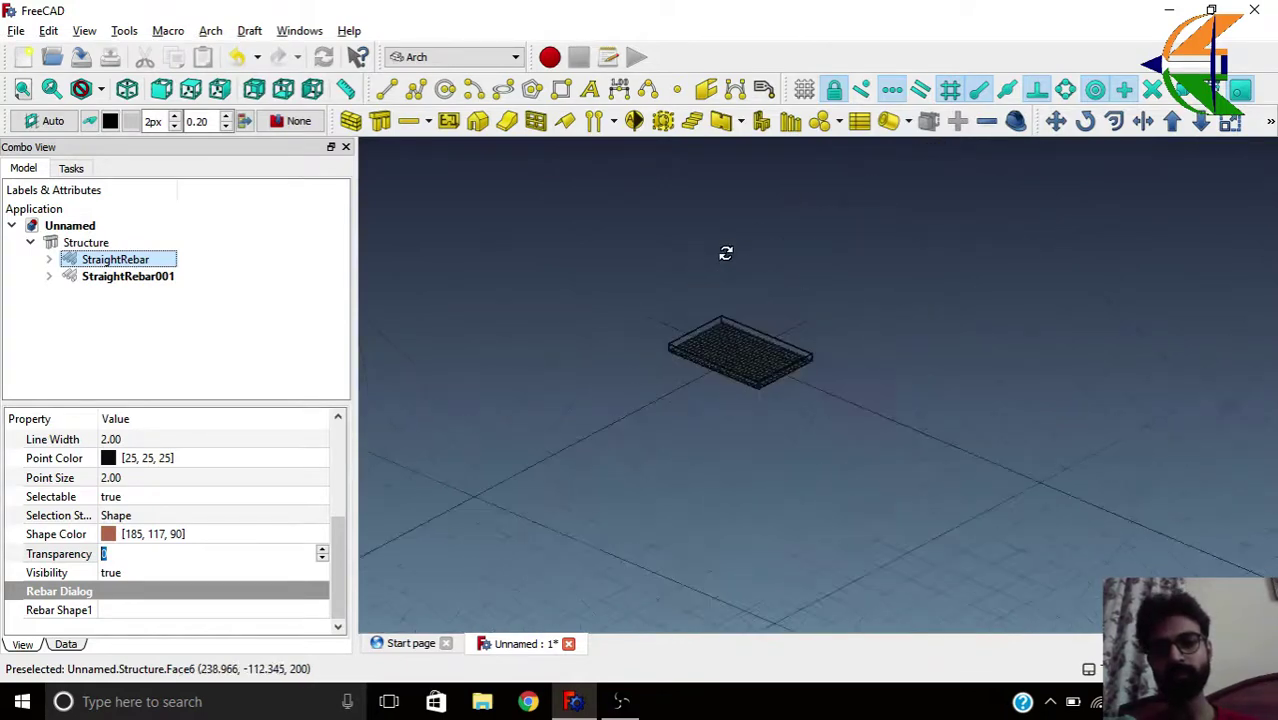
{"action": "double_click", "coordinate": [150, 277]}
{"action": "left_click_drag", "start_coordinate": [343, 370], "coordinate": [331, 459]}
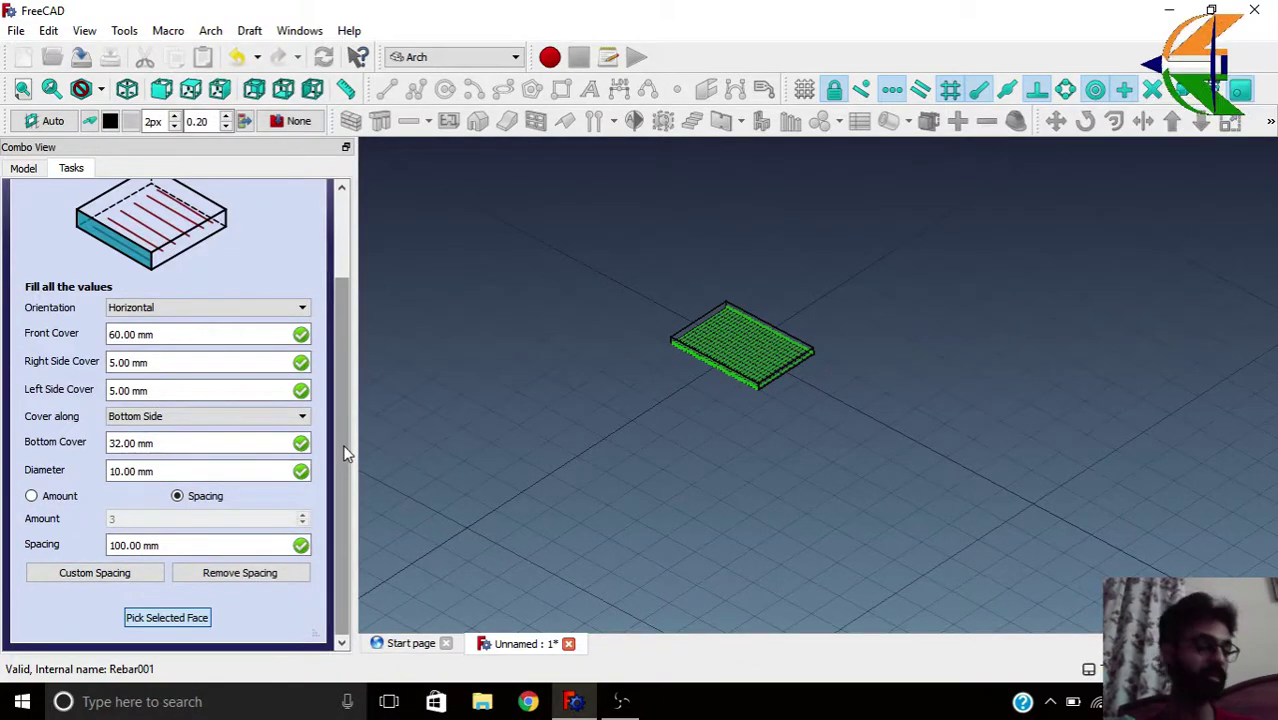
{"action": "scroll", "coordinate": [345, 453], "scroll_direction": "up", "scroll_amount": 5}
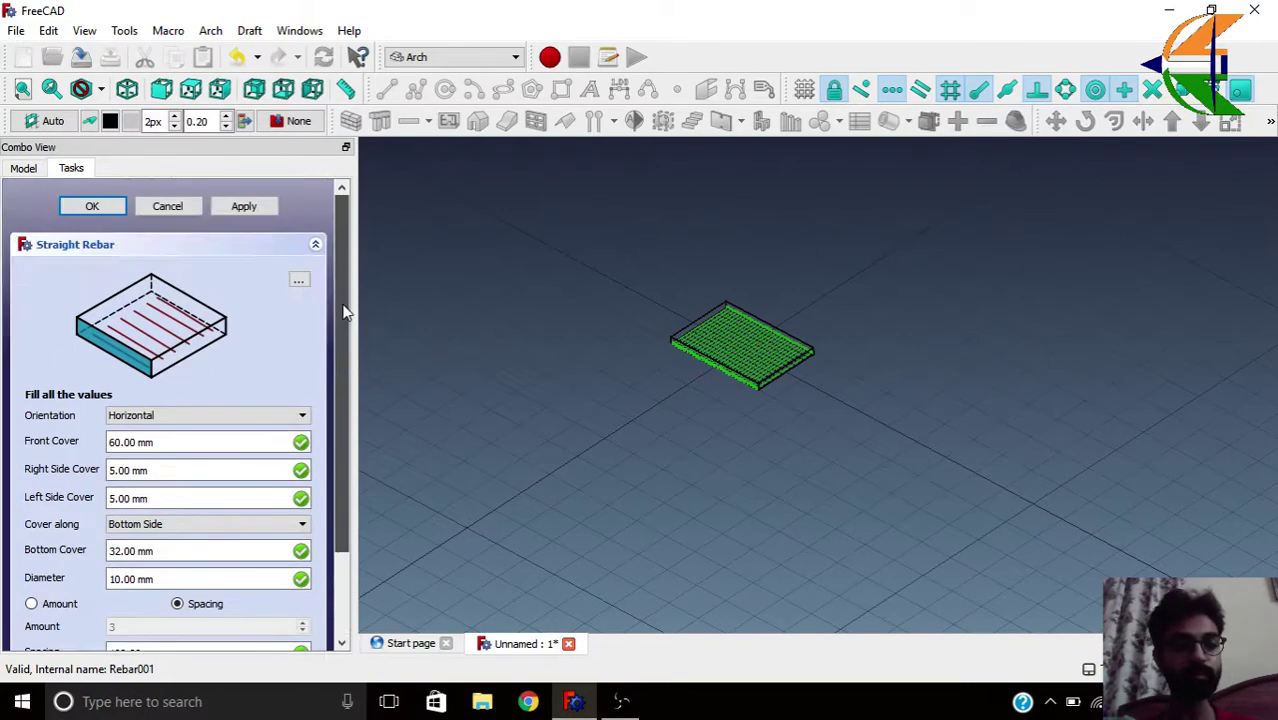
{"action": "left_click", "coordinate": [168, 206]}
{"action": "middle_click_drag", "start_coordinate": [591, 357], "coordinate": [651, 443]}
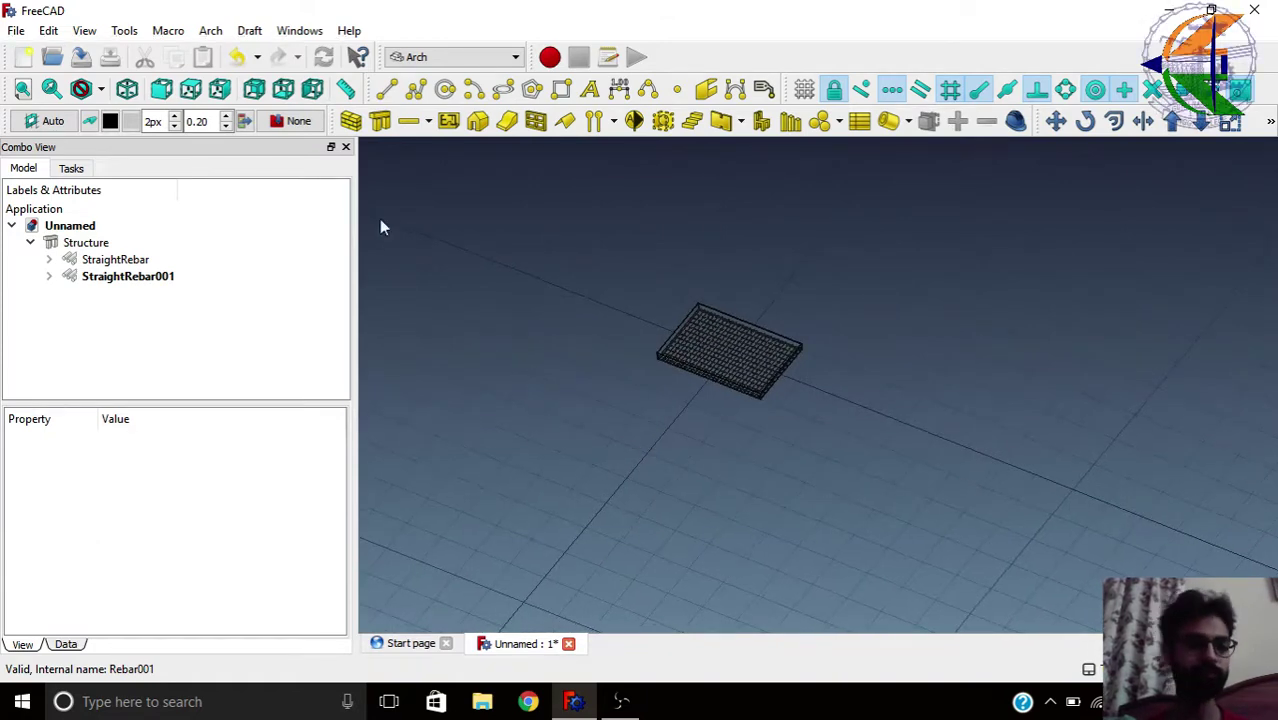
- Try to place a structural element of length 200, width 300 and height 3000 mm beside the slab
{"action": "left_click", "coordinate": [378, 121]}
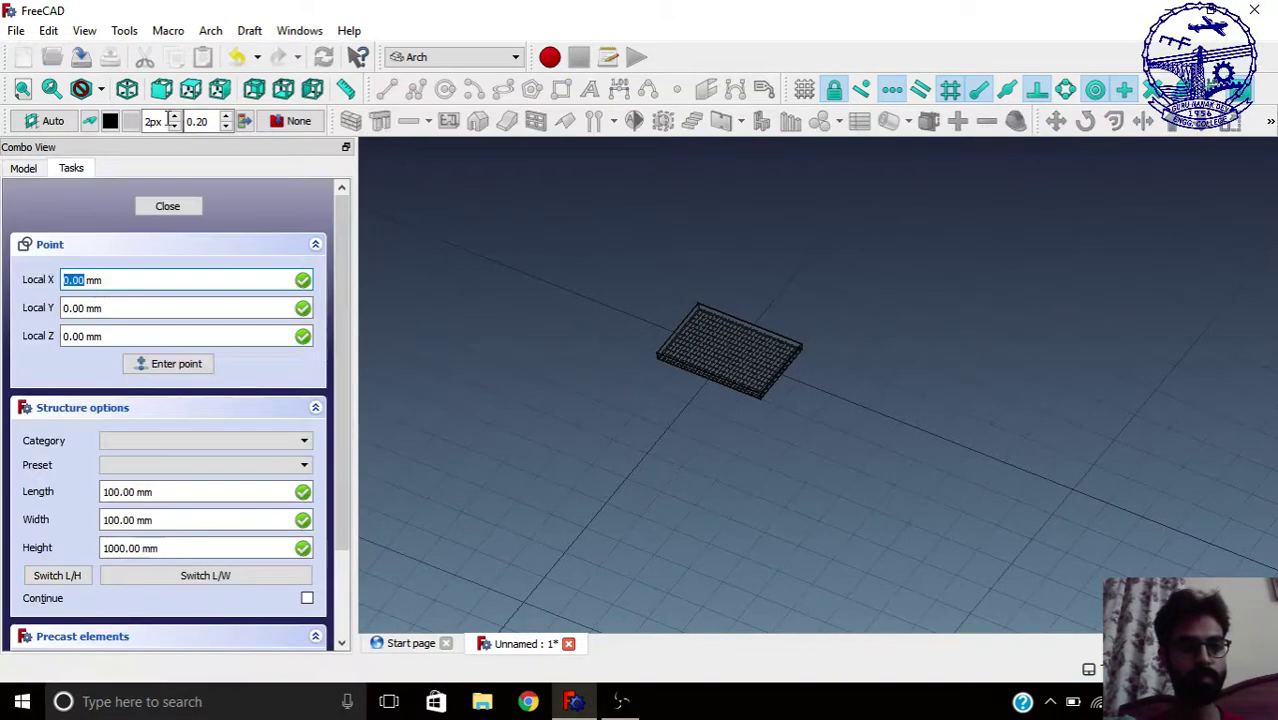
{"action": "left_click", "coordinate": [190, 89]}
{"action": "left_click_drag", "start_coordinate": [182, 491], "coordinate": [40, 491]}
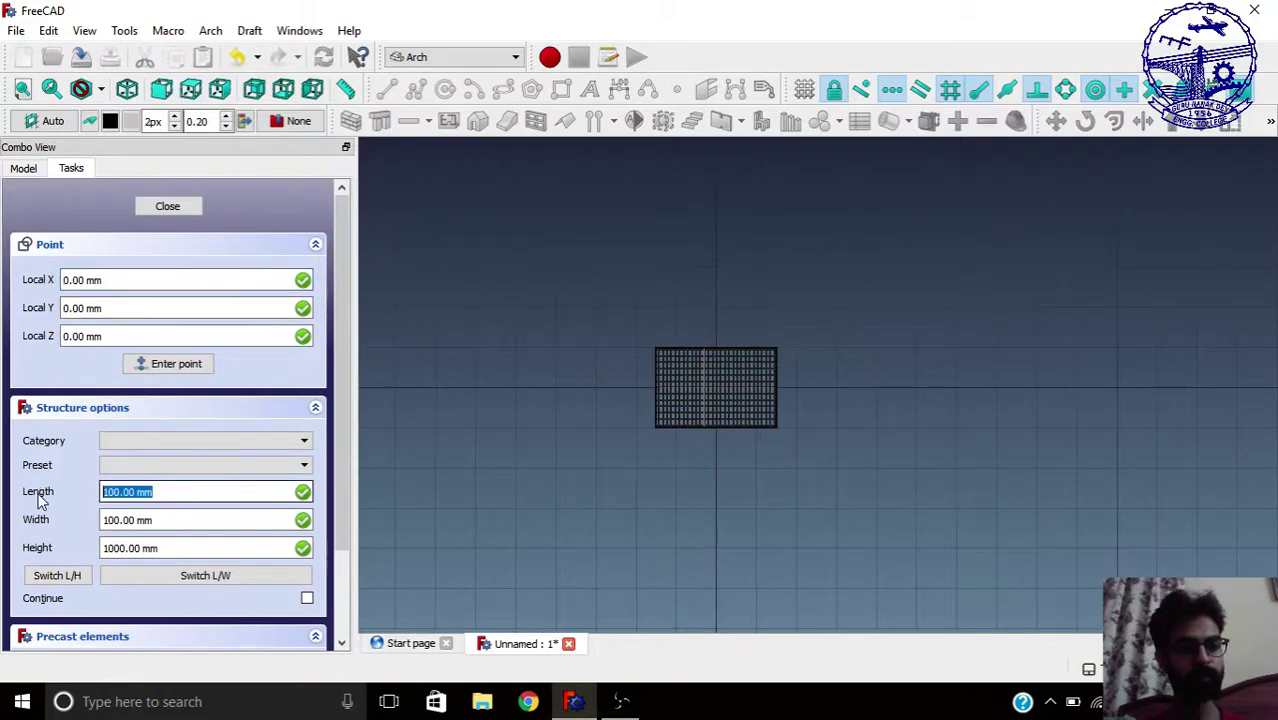
{"action": "type", "text": "200"}
{"action": "key", "text": "Tab"}
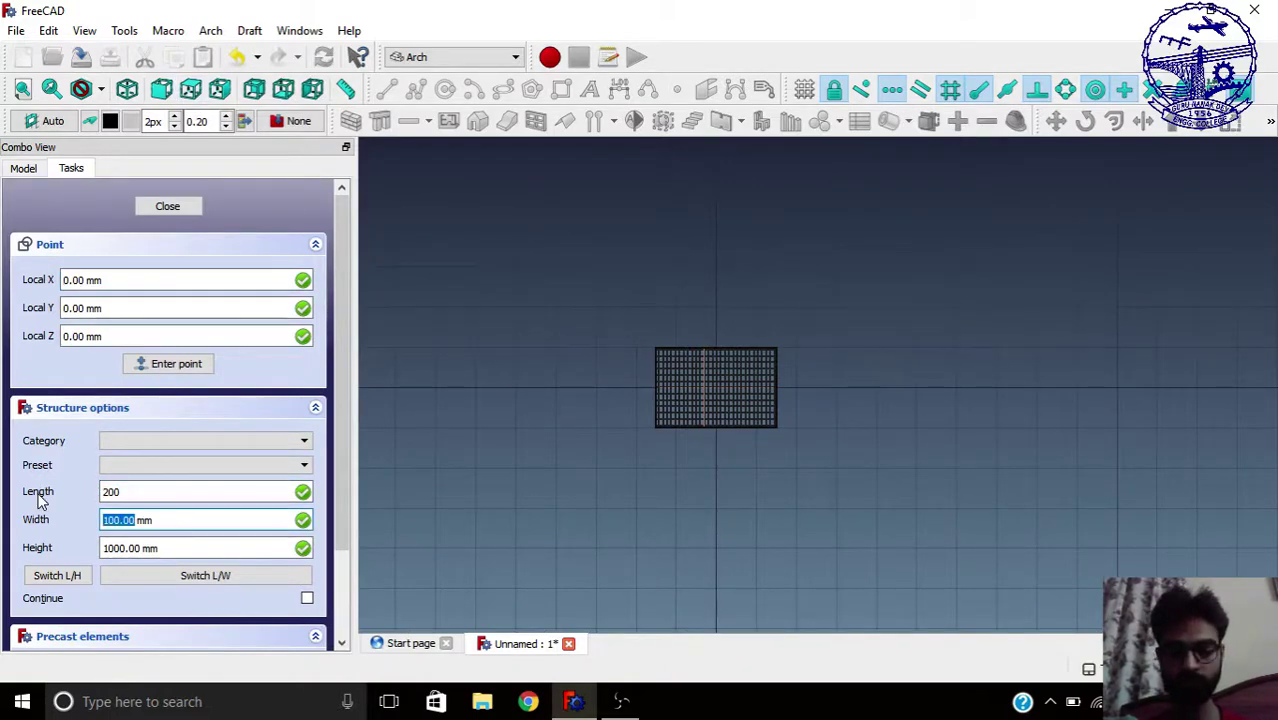
{"action": "type", "text": "300"}
{"action": "key", "text": "Tab"}
{"action": "type", "text": "250"}
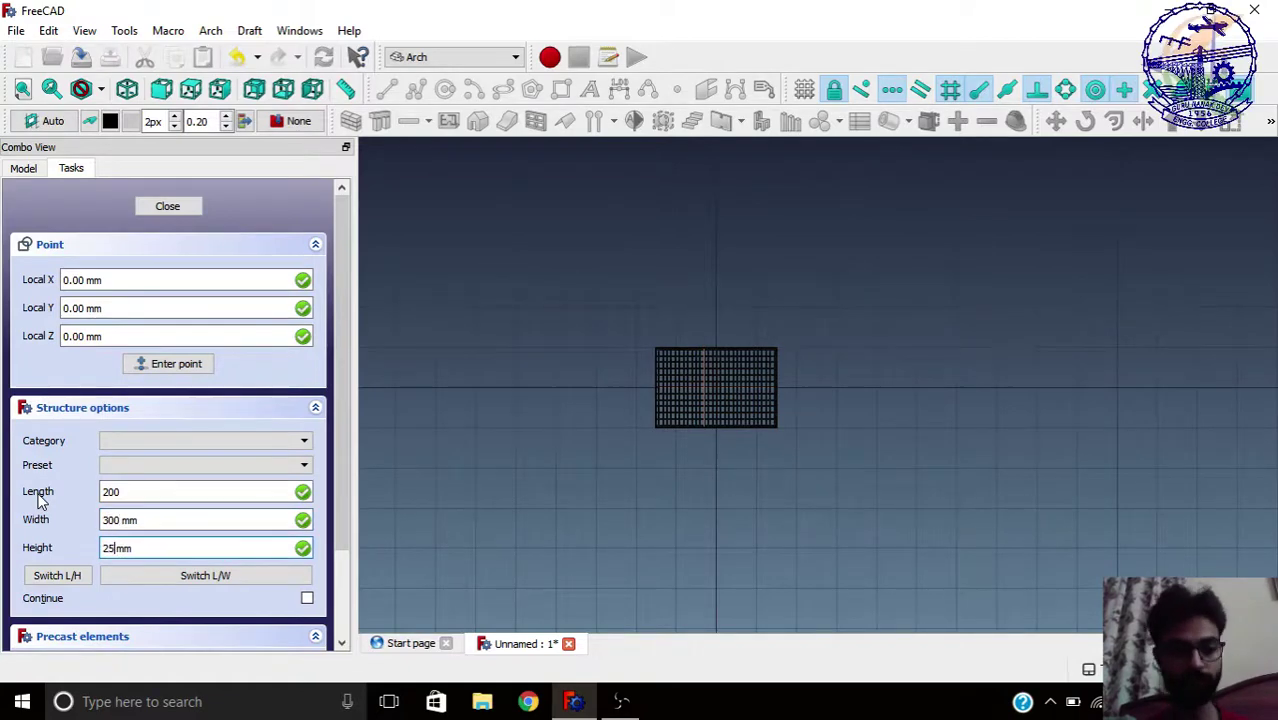
{"action": "key", "text": "BackSpace"}
{"action": "key", "text": "BackSpace"}
{"action": "key", "text": "BackSpace"}
{"action": "type", "text": "3000"}
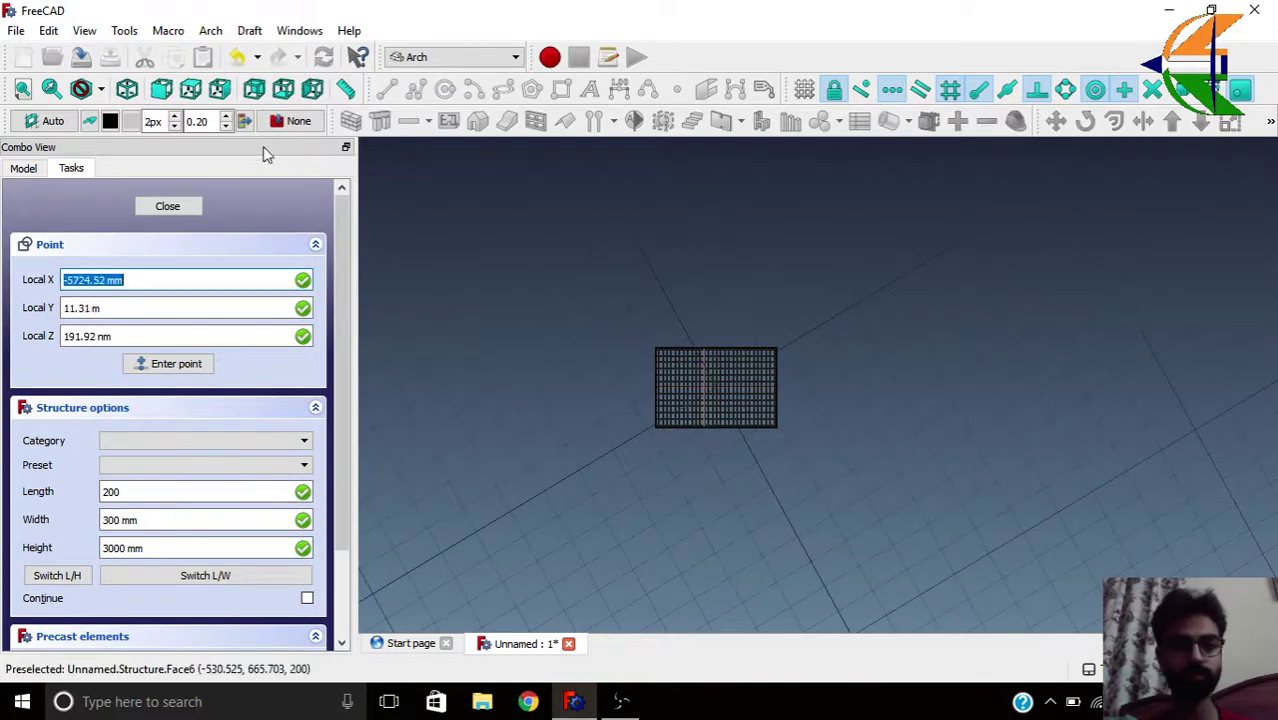
{"action": "left_click", "coordinate": [909, 373]}
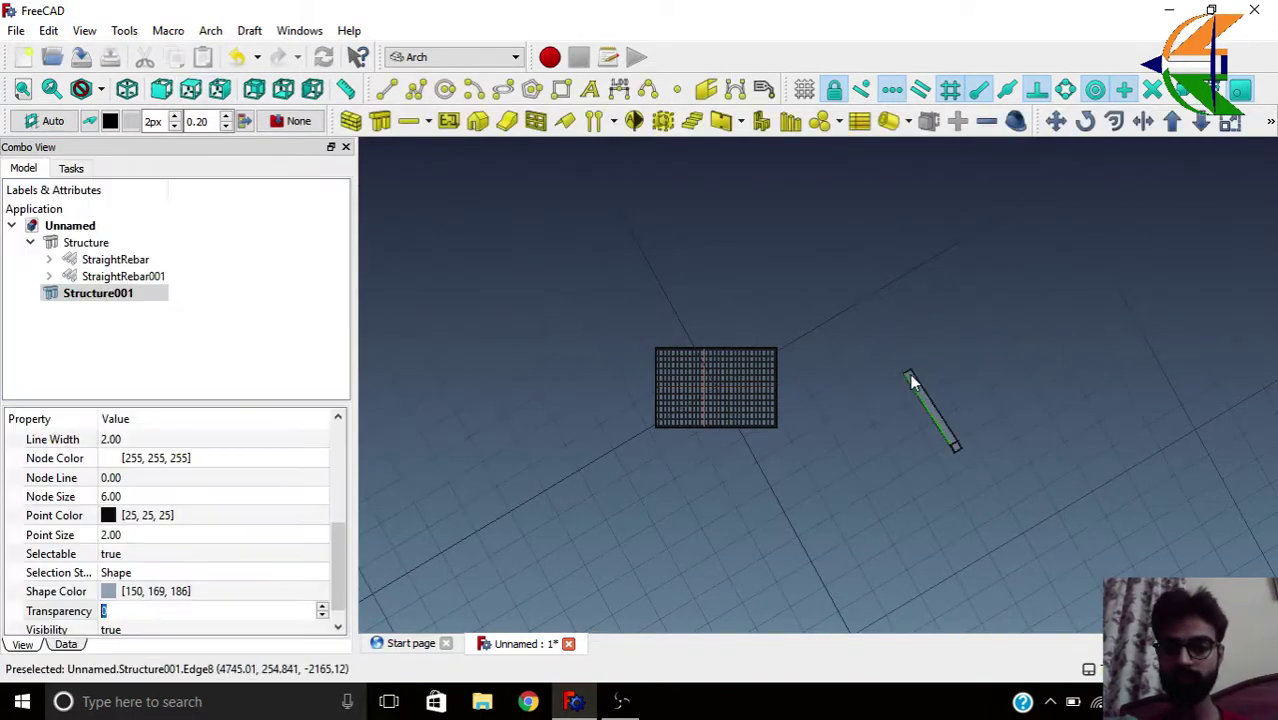
- Check the new structural element in the front view and delete it
{"action": "left_click", "coordinate": [162, 90]}
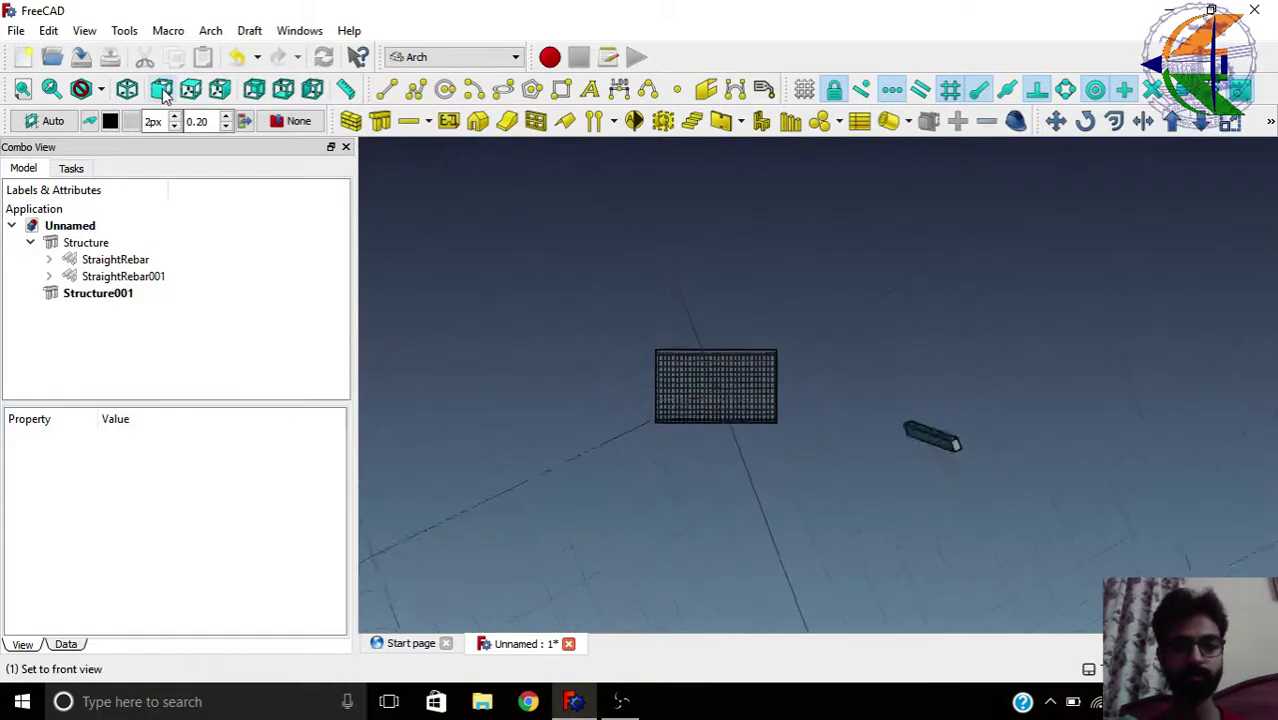
{"action": "left_click", "coordinate": [97, 295]}
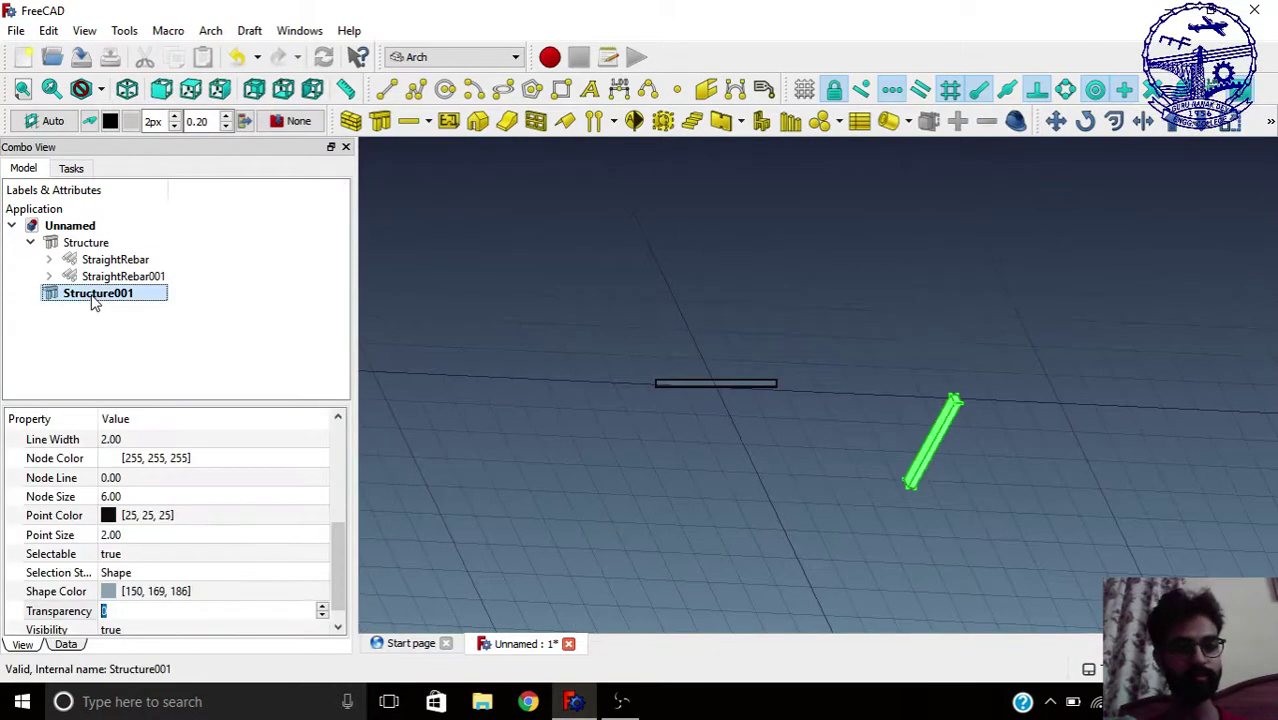
{"action": "key", "text": "Delete"}
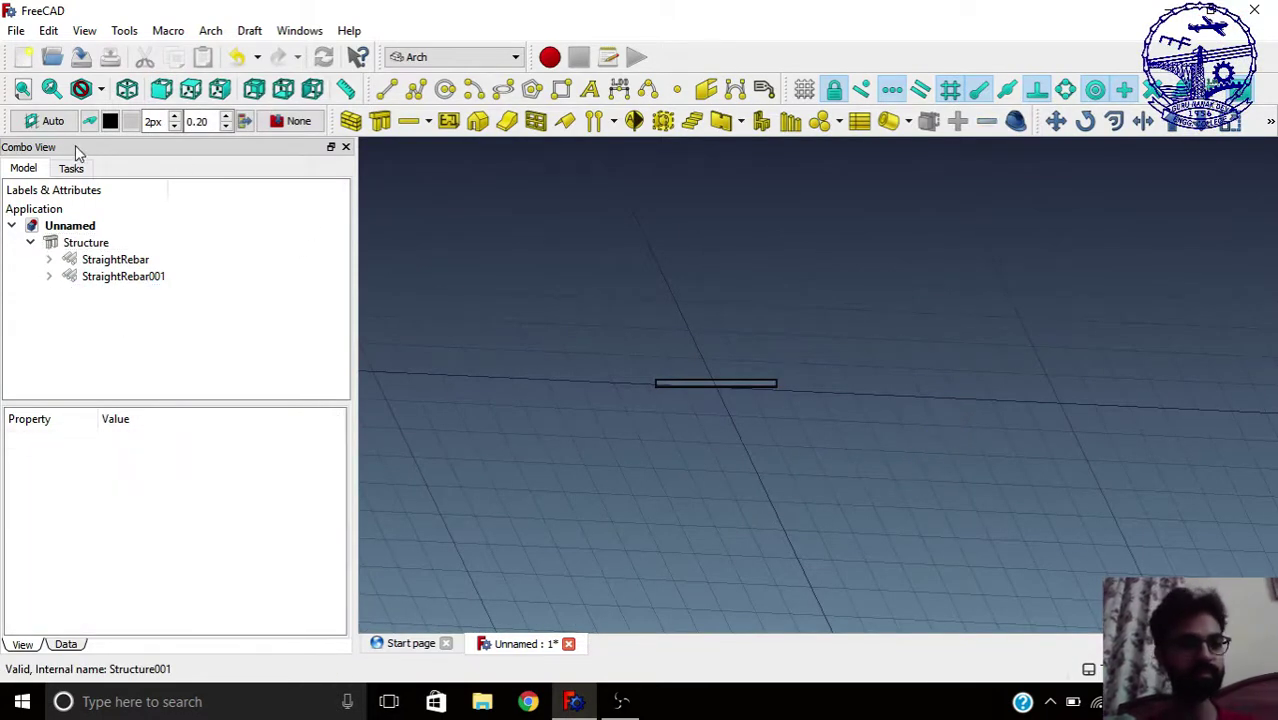
- Set the working plane to XY (top)
{"action": "left_click", "coordinate": [47, 121]}
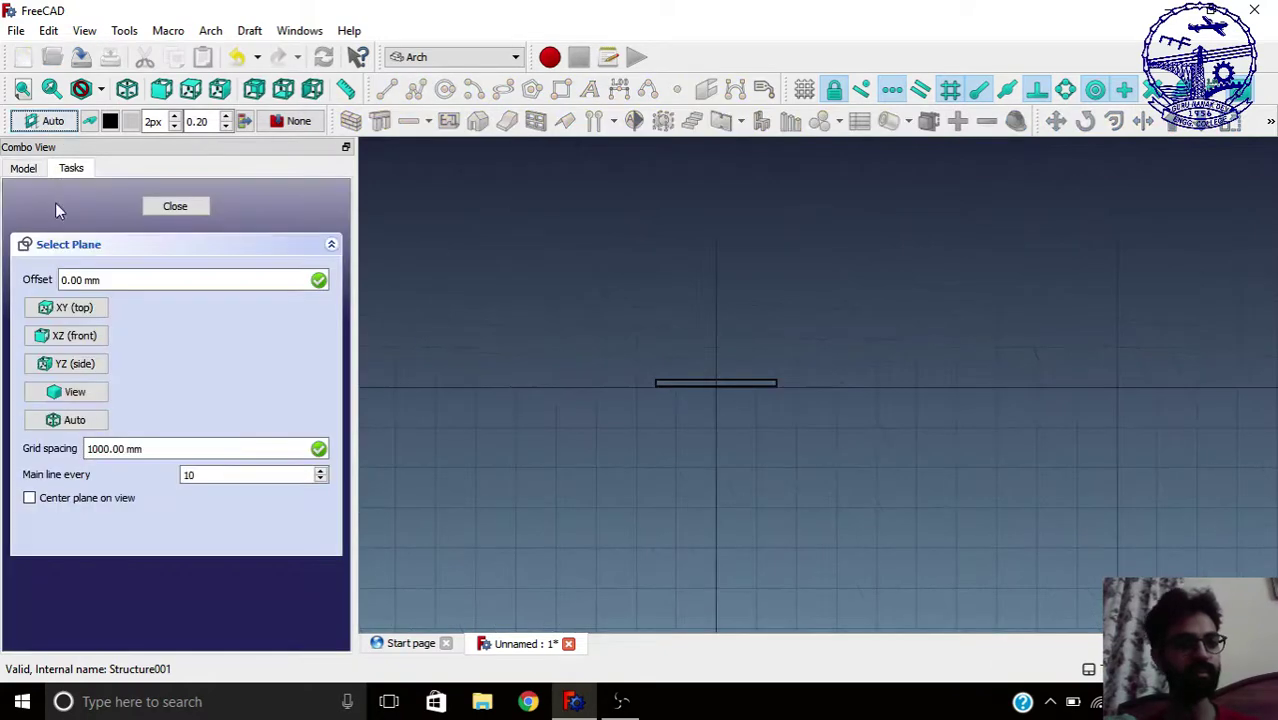
{"action": "left_click", "coordinate": [58, 308]}
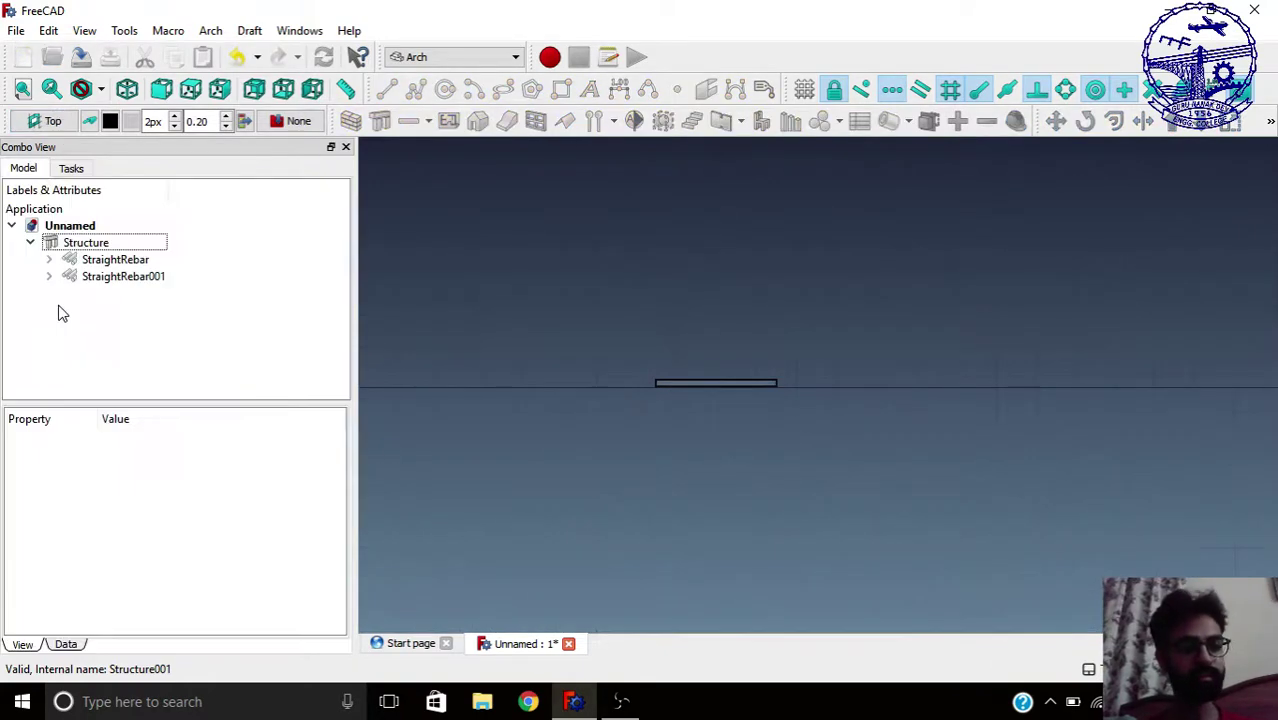
- Place a structural element of length 200, width 300 and height 3000 mm beside the slab in the top view
{"action": "left_click", "coordinate": [190, 89]}
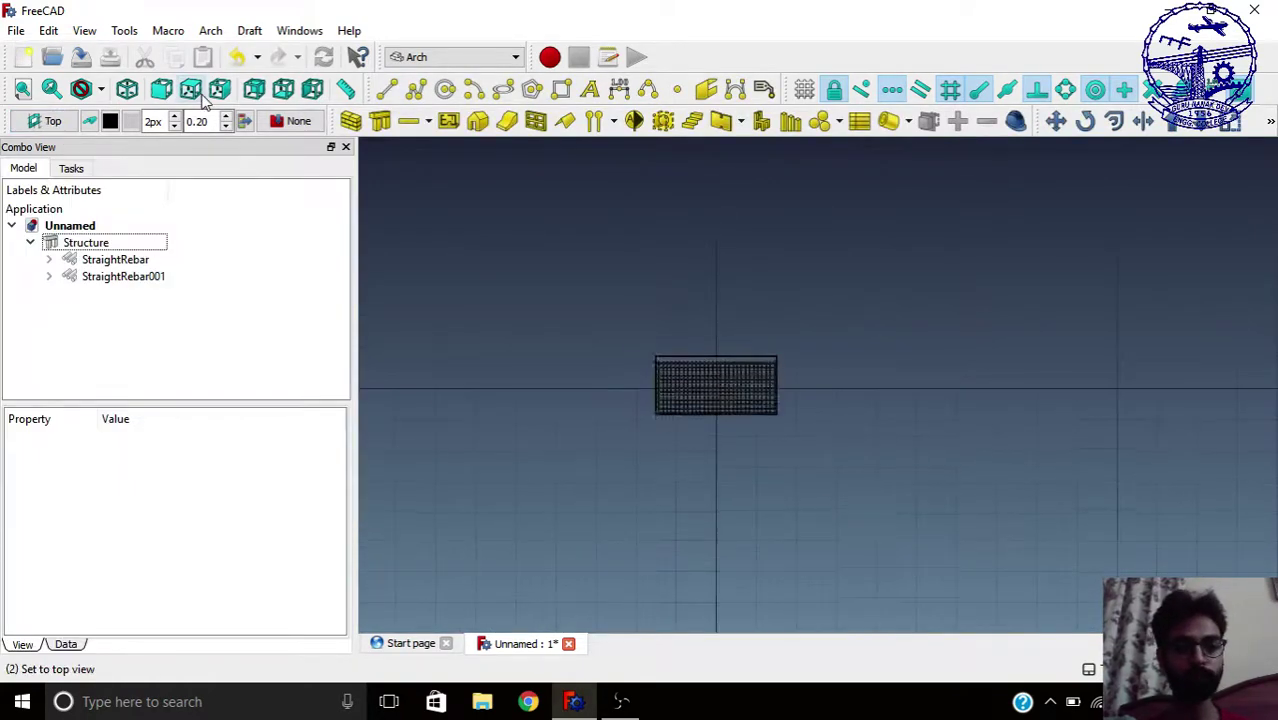
{"action": "left_click", "coordinate": [380, 121]}
{"action": "triple_click", "coordinate": [193, 489]}
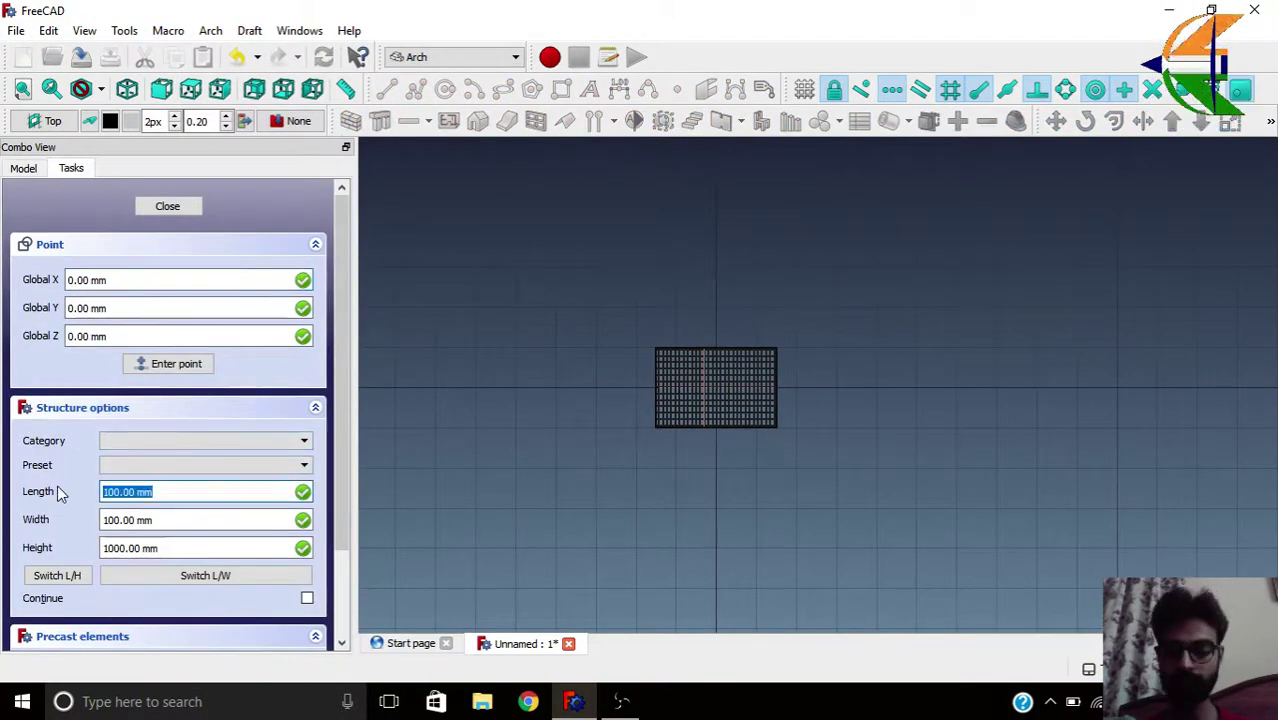
{"action": "type", "text": "200"}
{"action": "key", "text": "Tab"}
{"action": "type", "text": "300"}
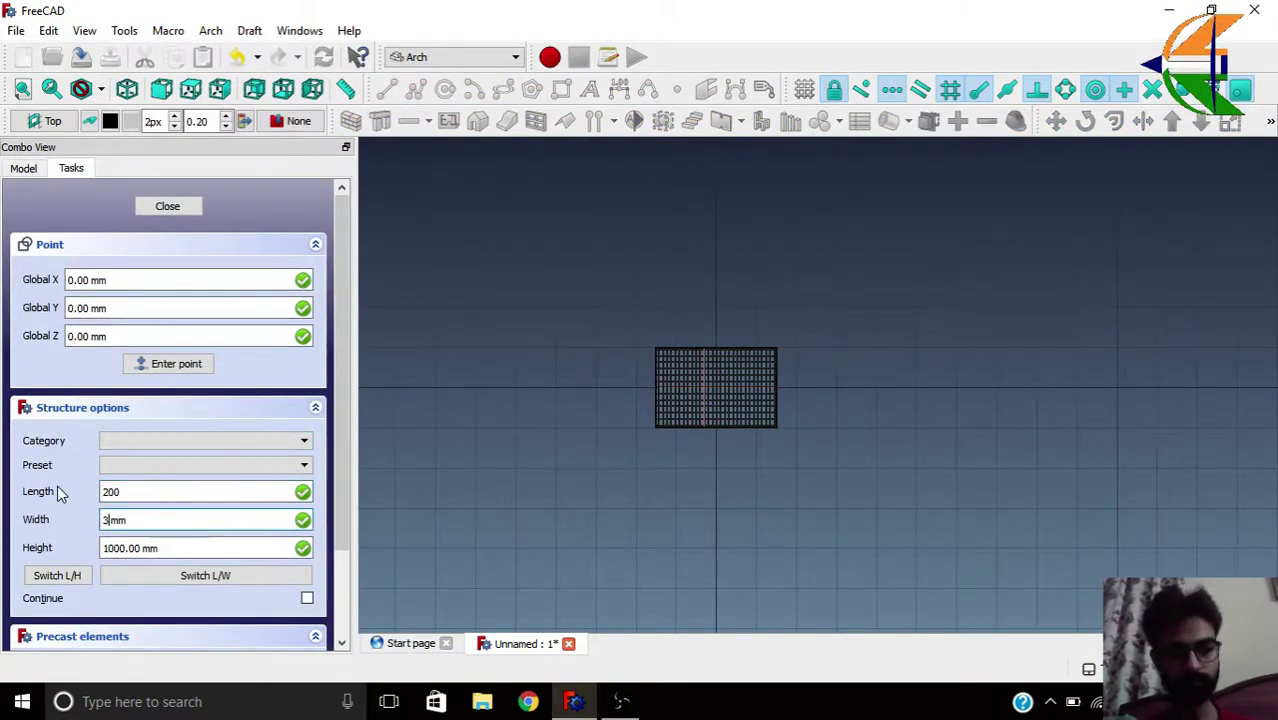
{"action": "key", "text": "Tab"}
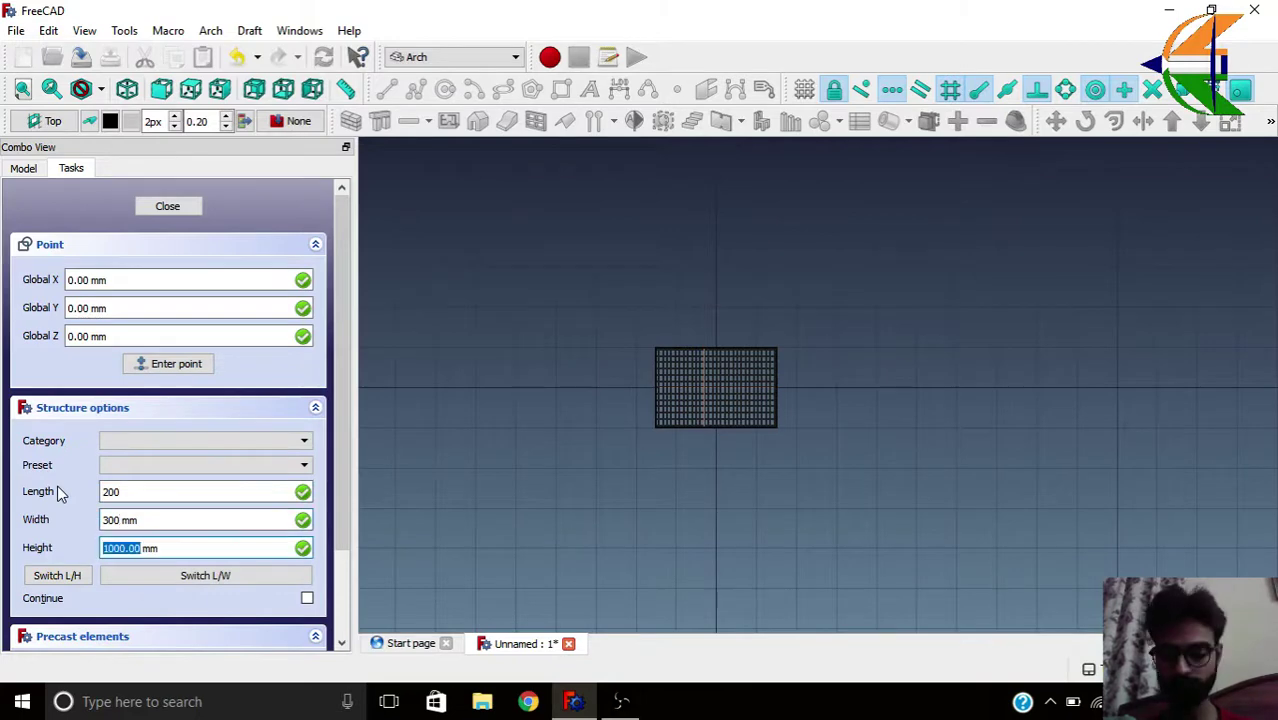
{"action": "type", "text": "3000"}
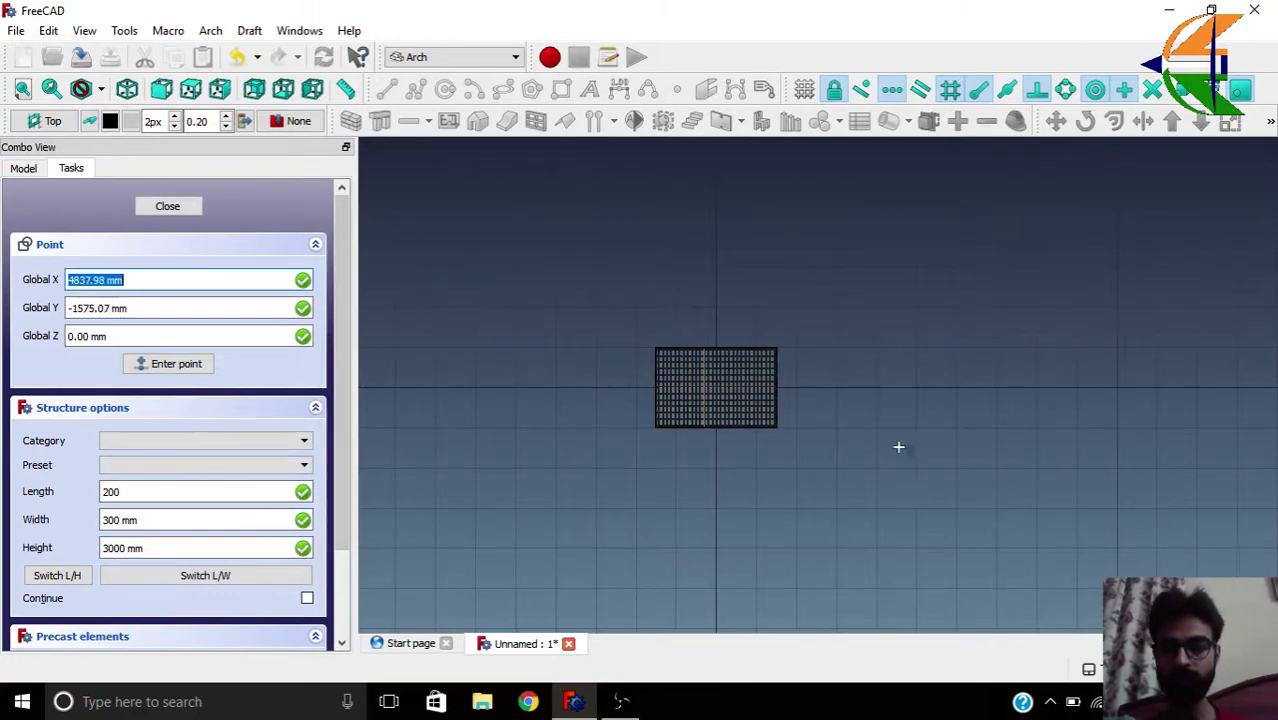
{"action": "left_click", "coordinate": [877, 389]}
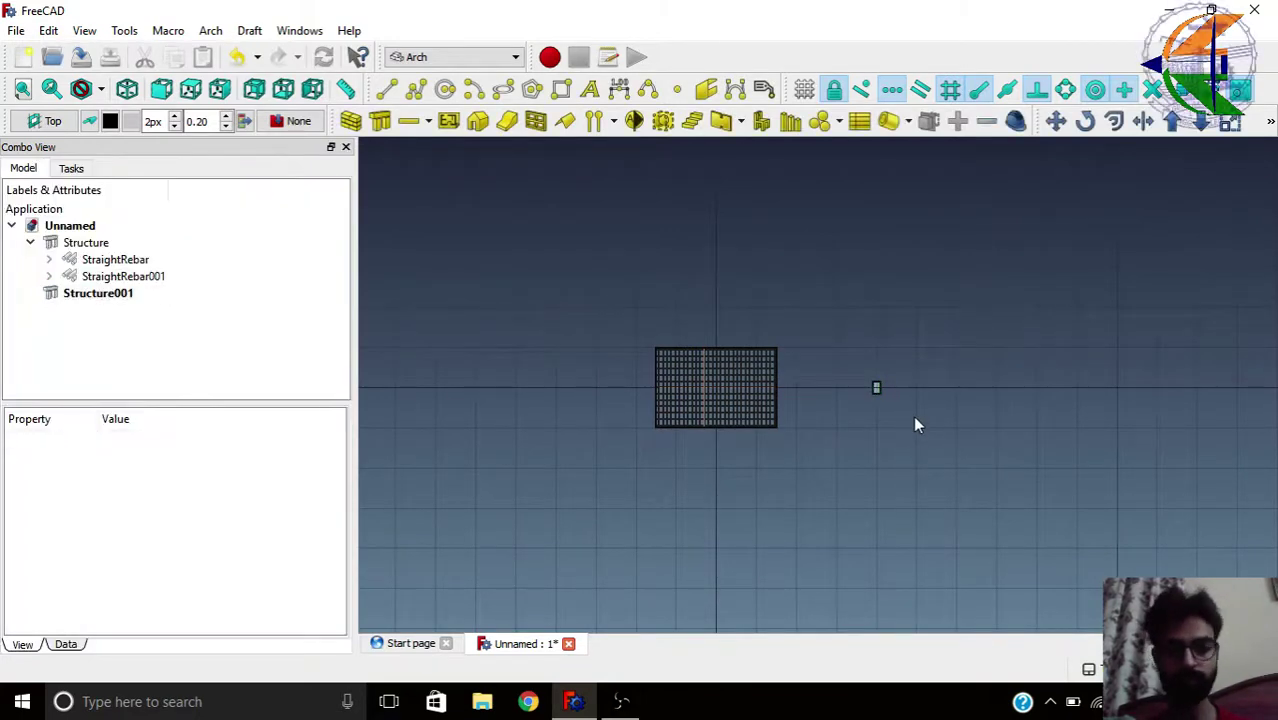
- Set the new column's transparency to 85 so its interior can be seen
{"action": "middle_click_drag", "start_coordinate": [864, 494], "coordinate": [855, 420]}
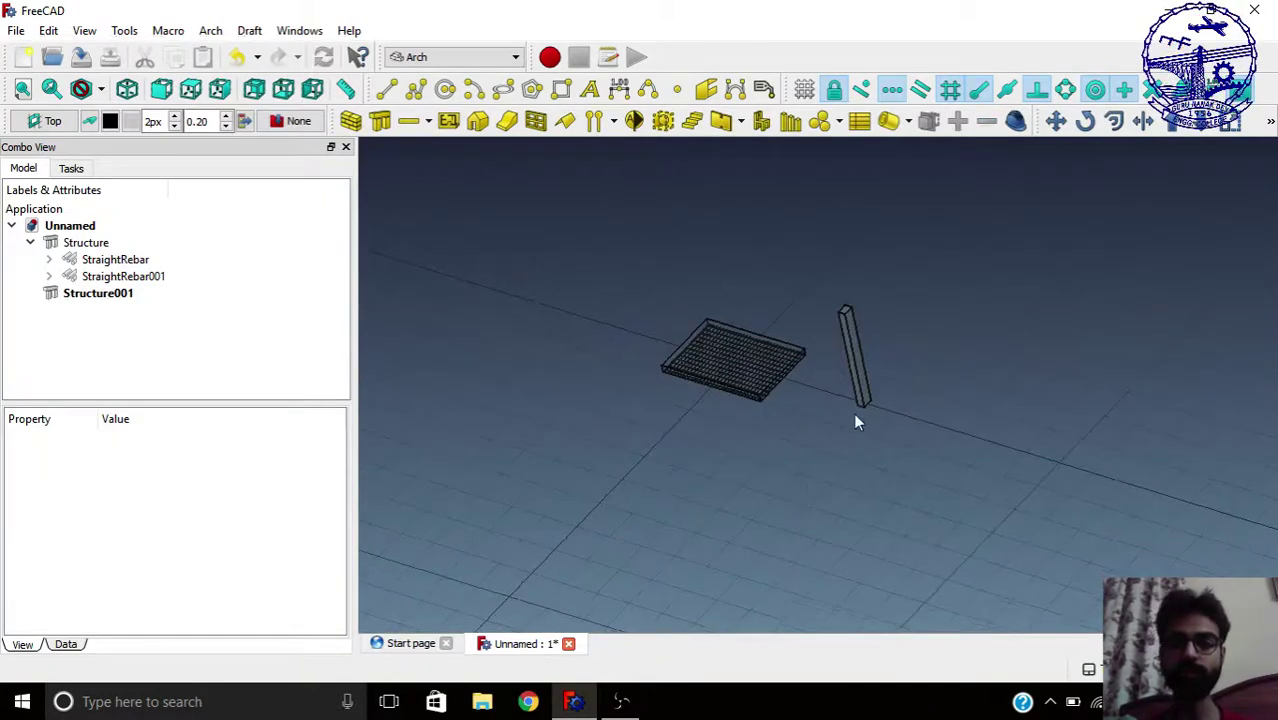
{"action": "scroll", "coordinate": [832, 365], "scroll_direction": "up", "scroll_amount": 3}
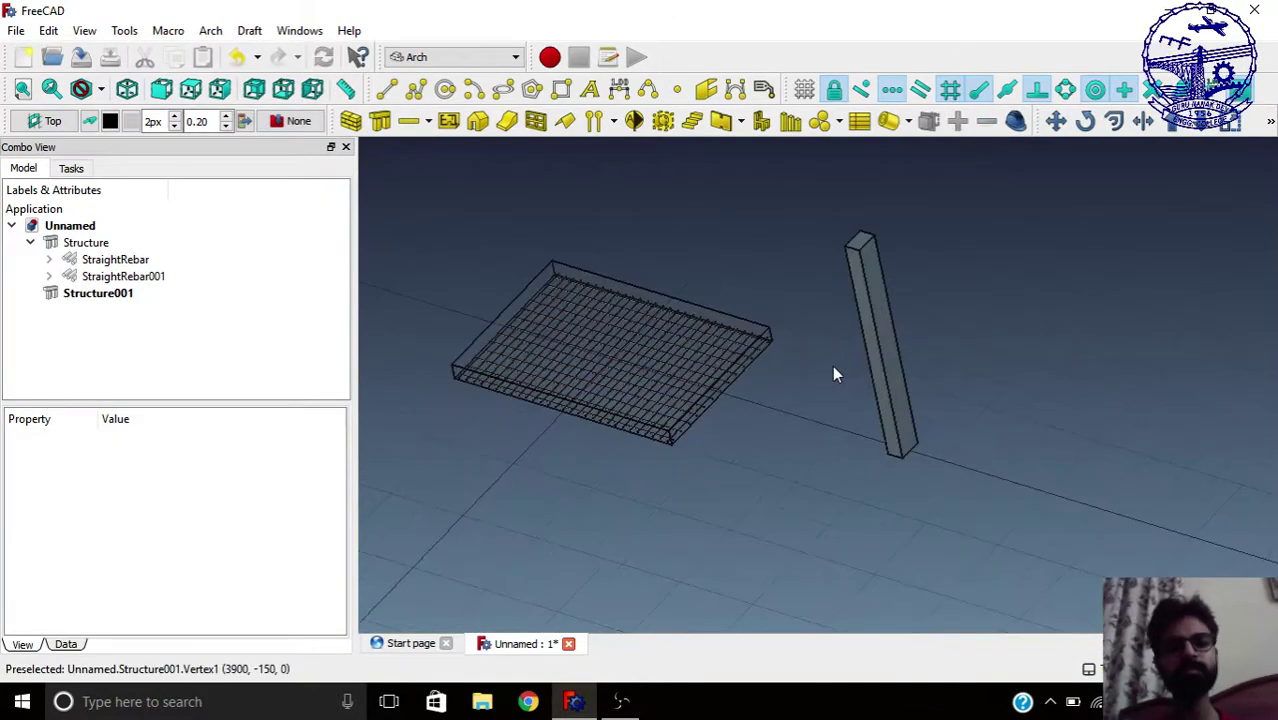
{"action": "left_click", "coordinate": [82, 295]}
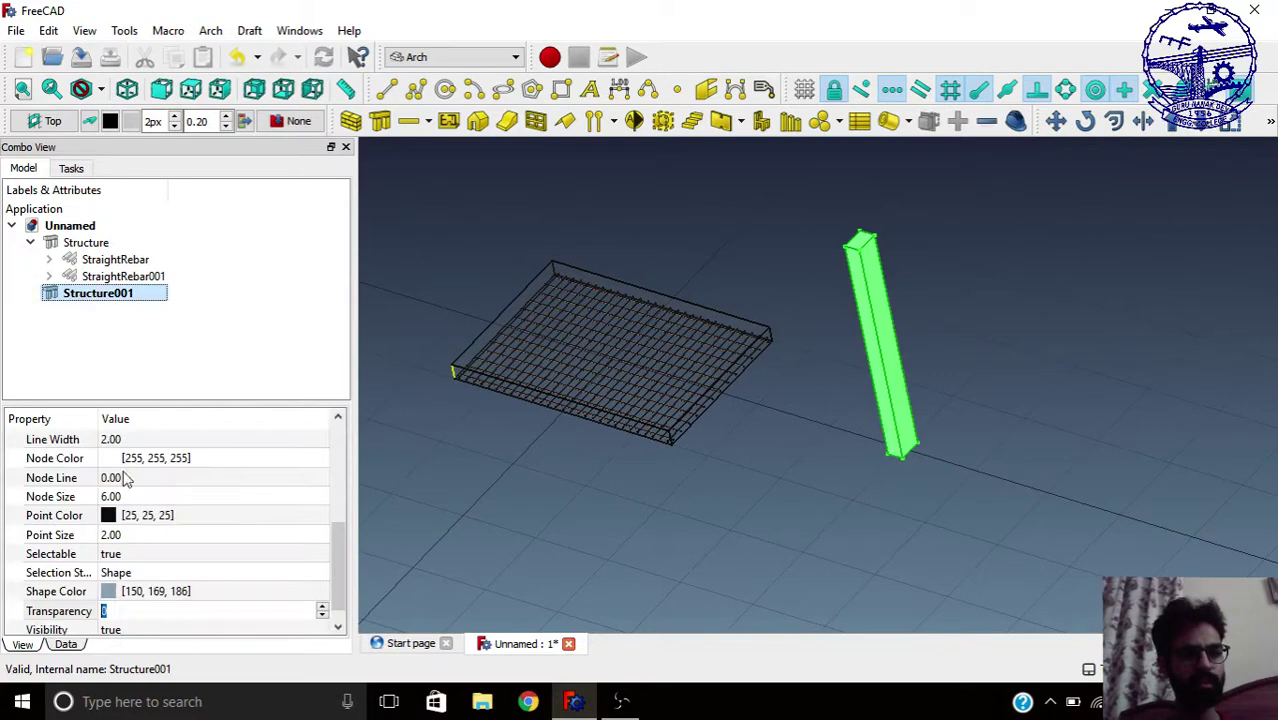
{"action": "left_click", "coordinate": [60, 611]}
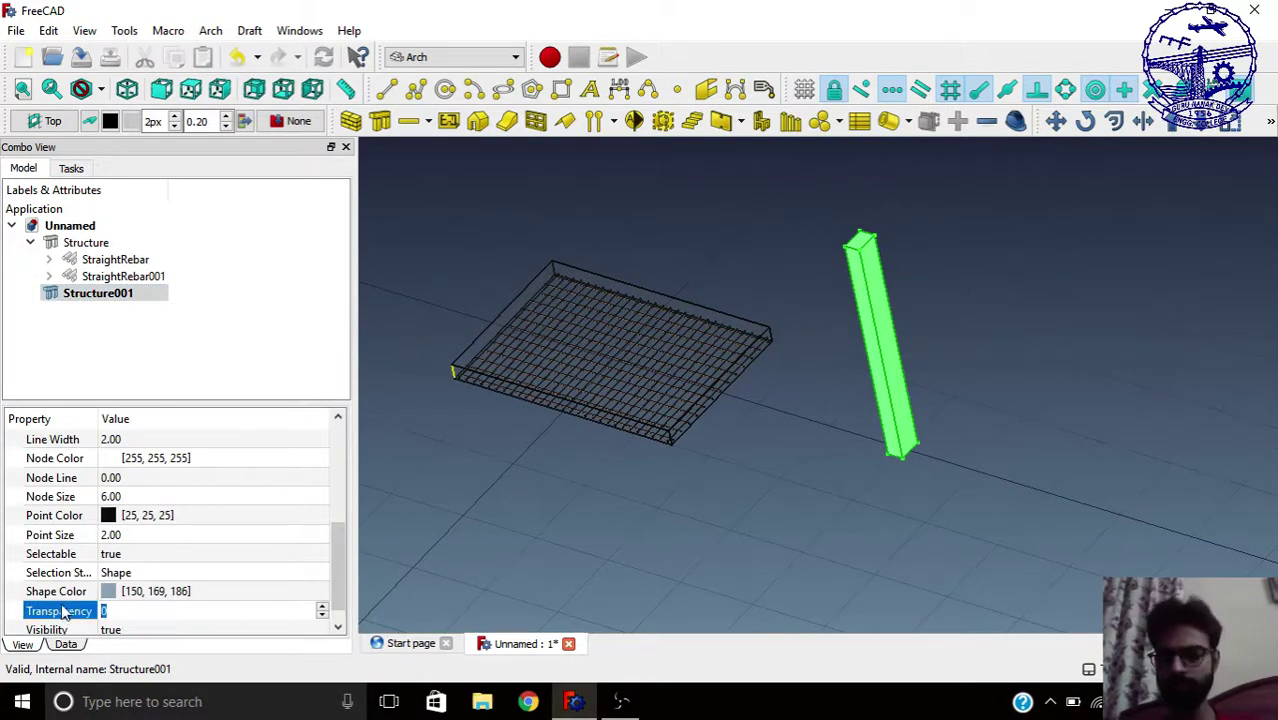
{"action": "type", "text": "80"}
{"action": "left_click", "coordinate": [679, 608]}
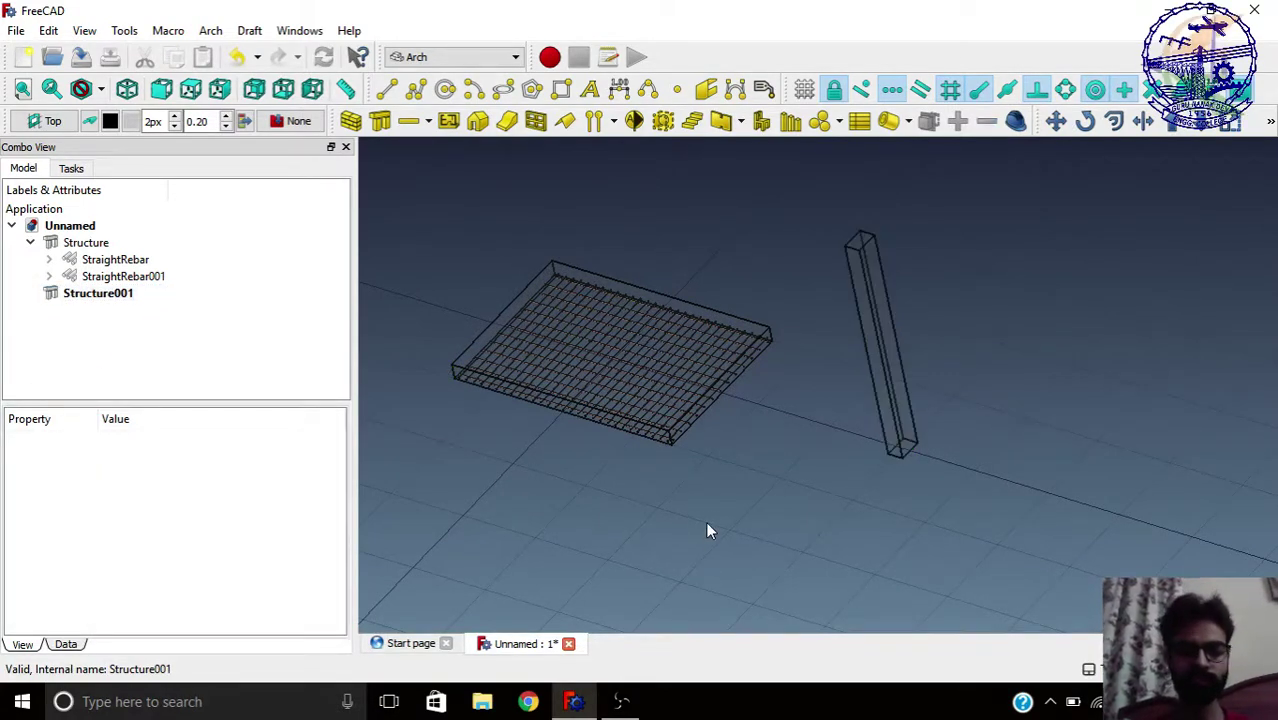
{"action": "middle_click_drag", "start_coordinate": [707, 531], "coordinate": [845, 538]}
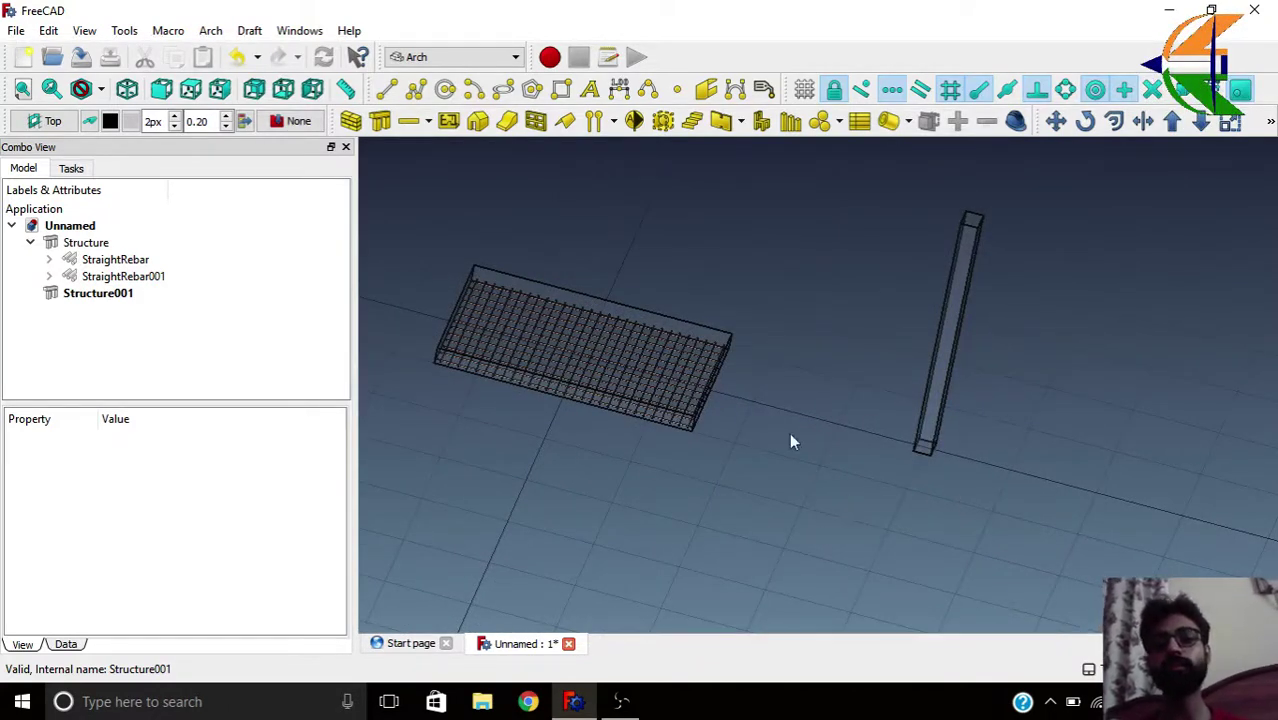
{"action": "left_click", "coordinate": [428, 121]}
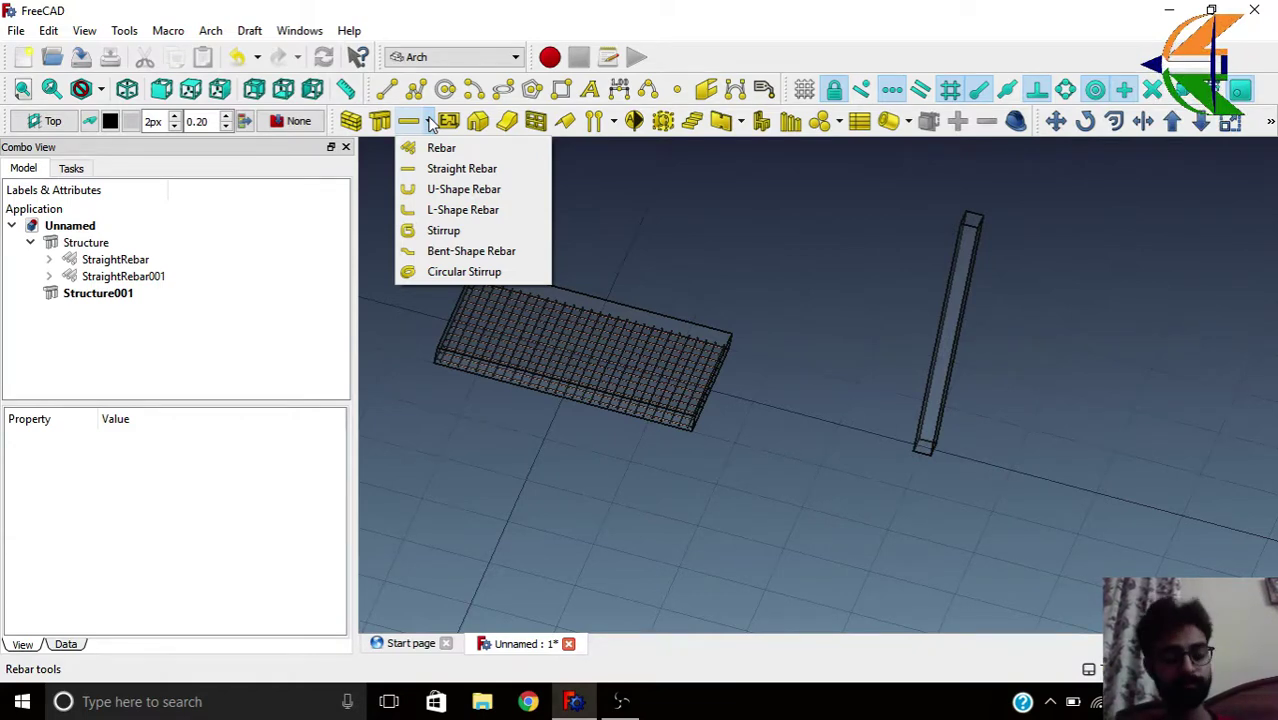
{"action": "left_click", "coordinate": [898, 512]}
{"action": "middle_click_drag", "start_coordinate": [896, 514], "coordinate": [958, 508]}
{"action": "scroll", "coordinate": [884, 362], "scroll_direction": "up", "scroll_amount": 5}
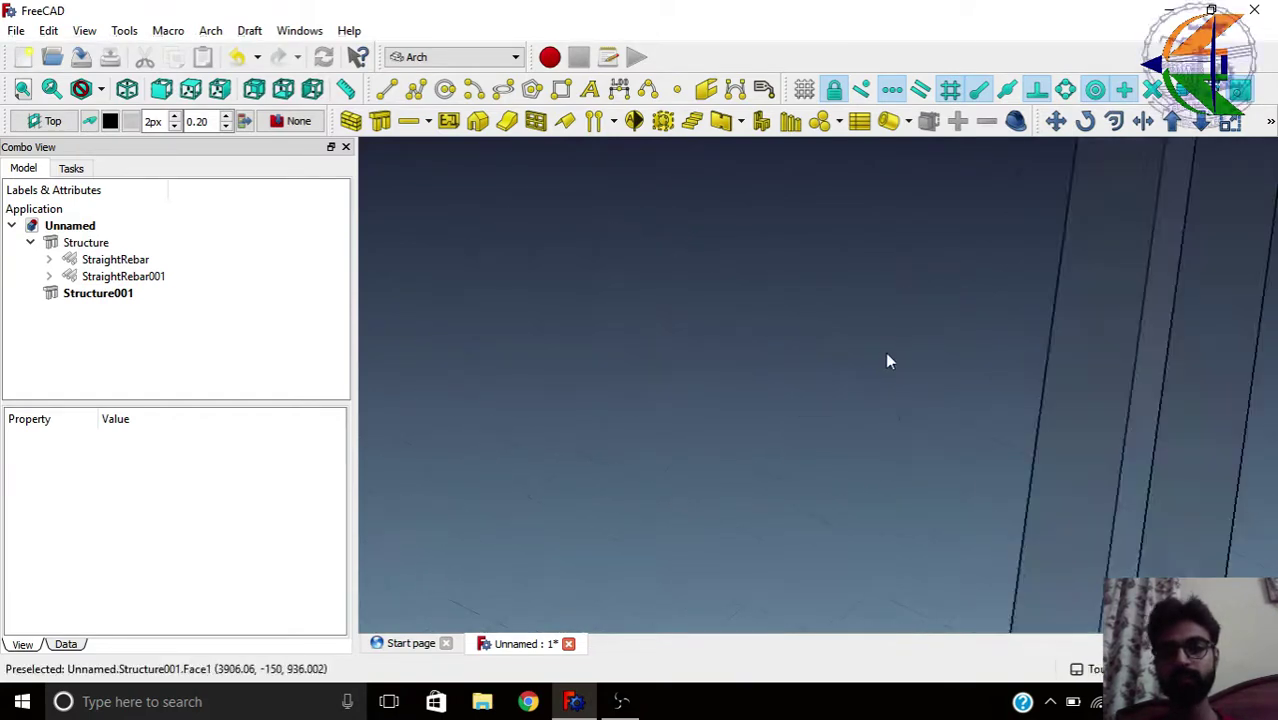
{"action": "scroll", "coordinate": [886, 358], "scroll_direction": "down", "scroll_amount": 8}
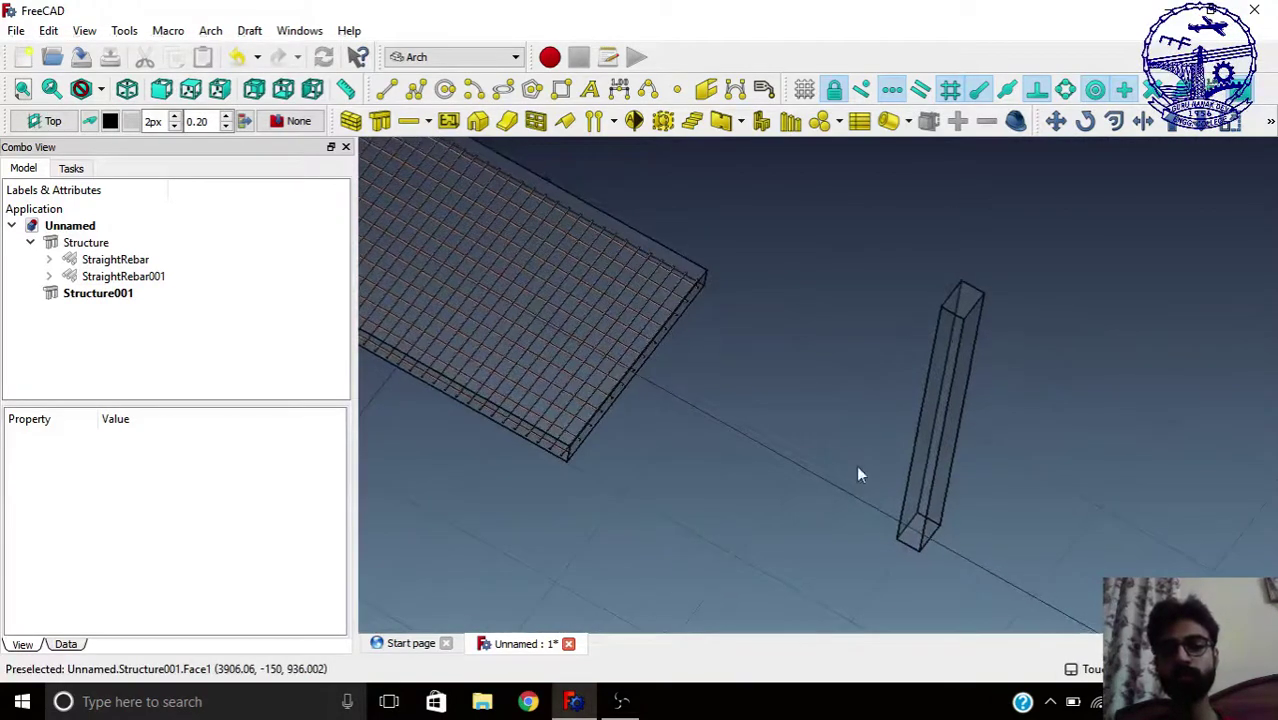
{"action": "scroll", "coordinate": [856, 468], "scroll_direction": "down", "scroll_amount": 5}
{"action": "scroll", "coordinate": [844, 428], "scroll_direction": "up", "scroll_amount": 4}
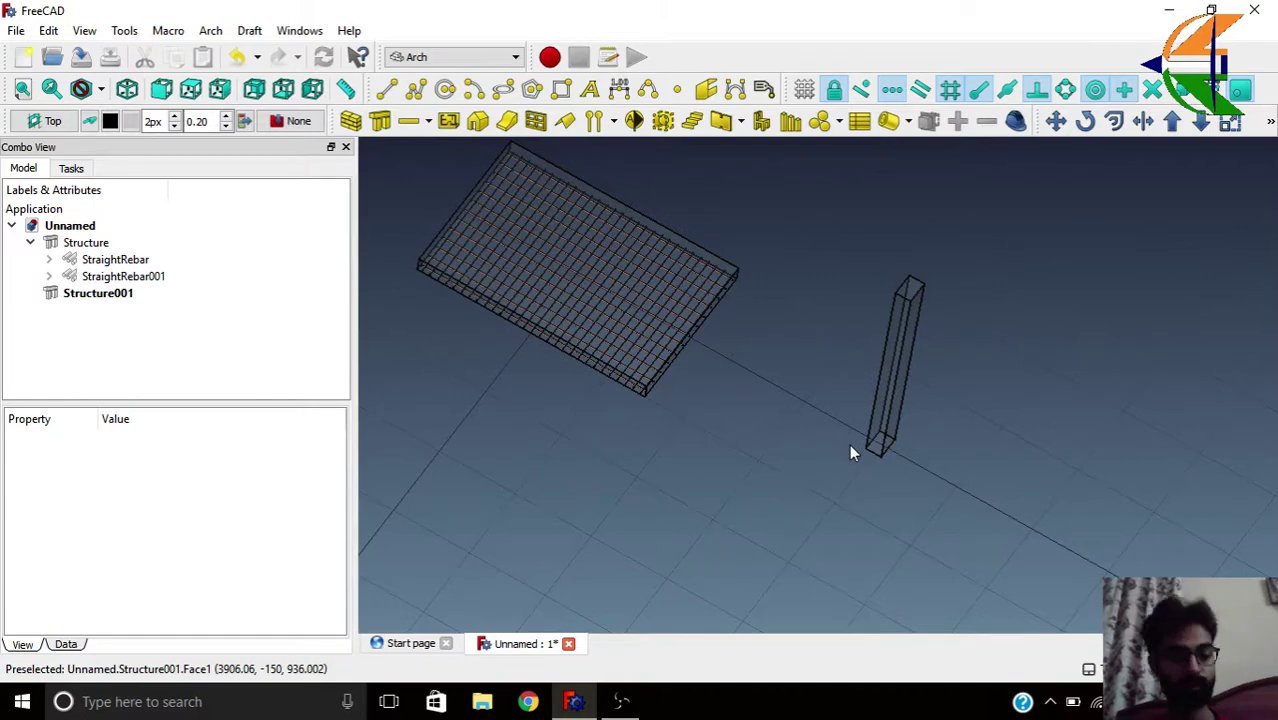
- Start a straight rebar on the column's 200 mm wide front face with Vertical orientation
{"action": "scroll", "coordinate": [919, 336], "scroll_direction": "up", "scroll_amount": 5}
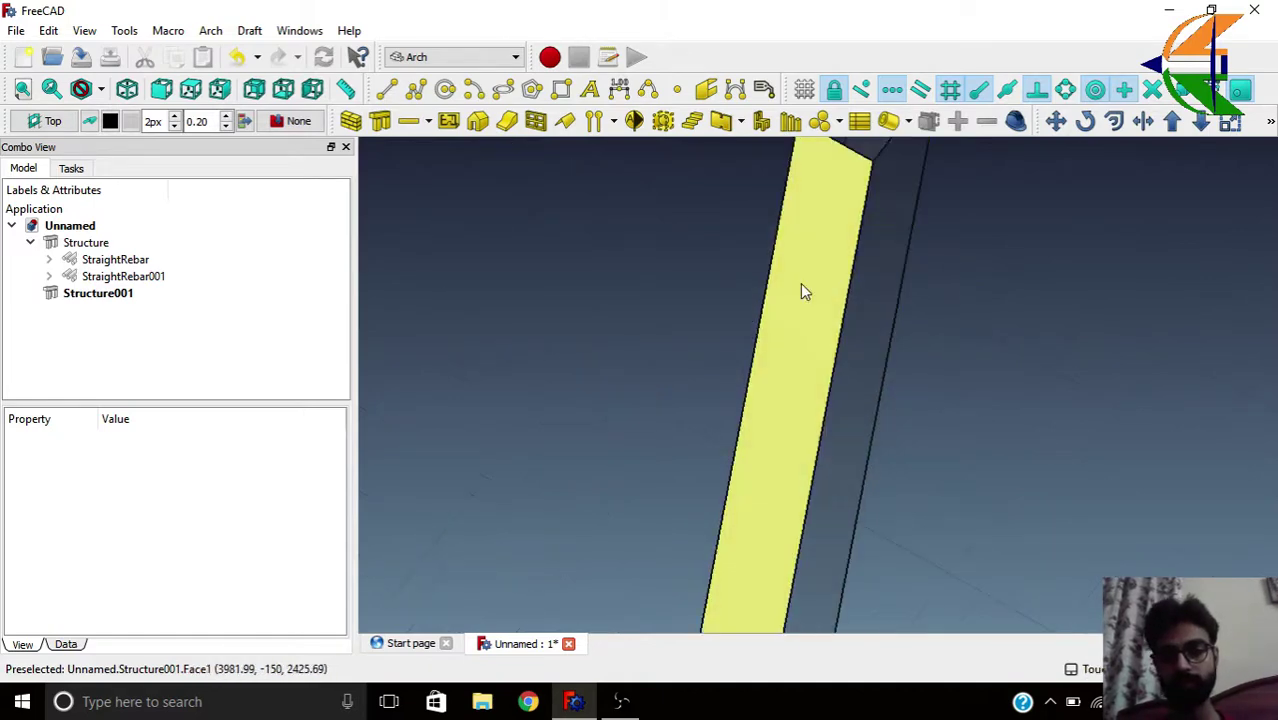
{"action": "left_click", "coordinate": [841, 326]}
{"action": "scroll", "coordinate": [845, 330], "scroll_direction": "down", "scroll_amount": 10}
{"action": "scroll", "coordinate": [947, 335], "scroll_direction": "up", "scroll_amount": 5}
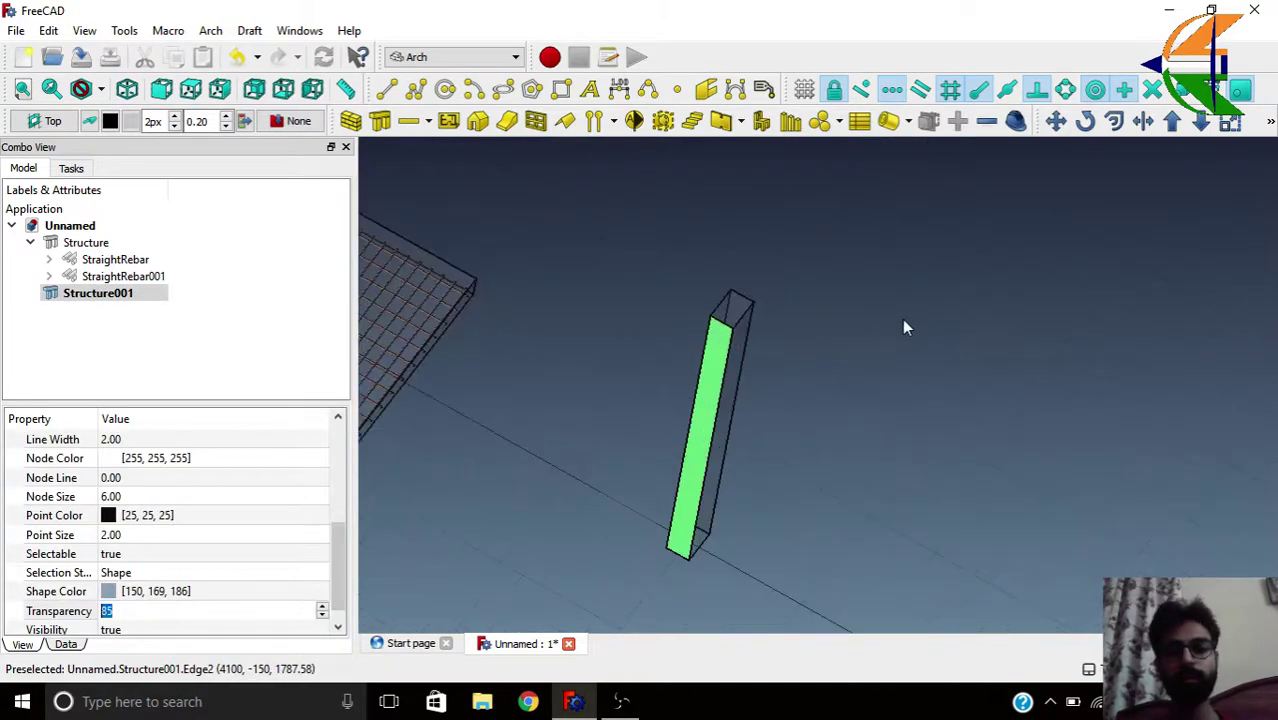
{"action": "left_click", "coordinate": [407, 121]}
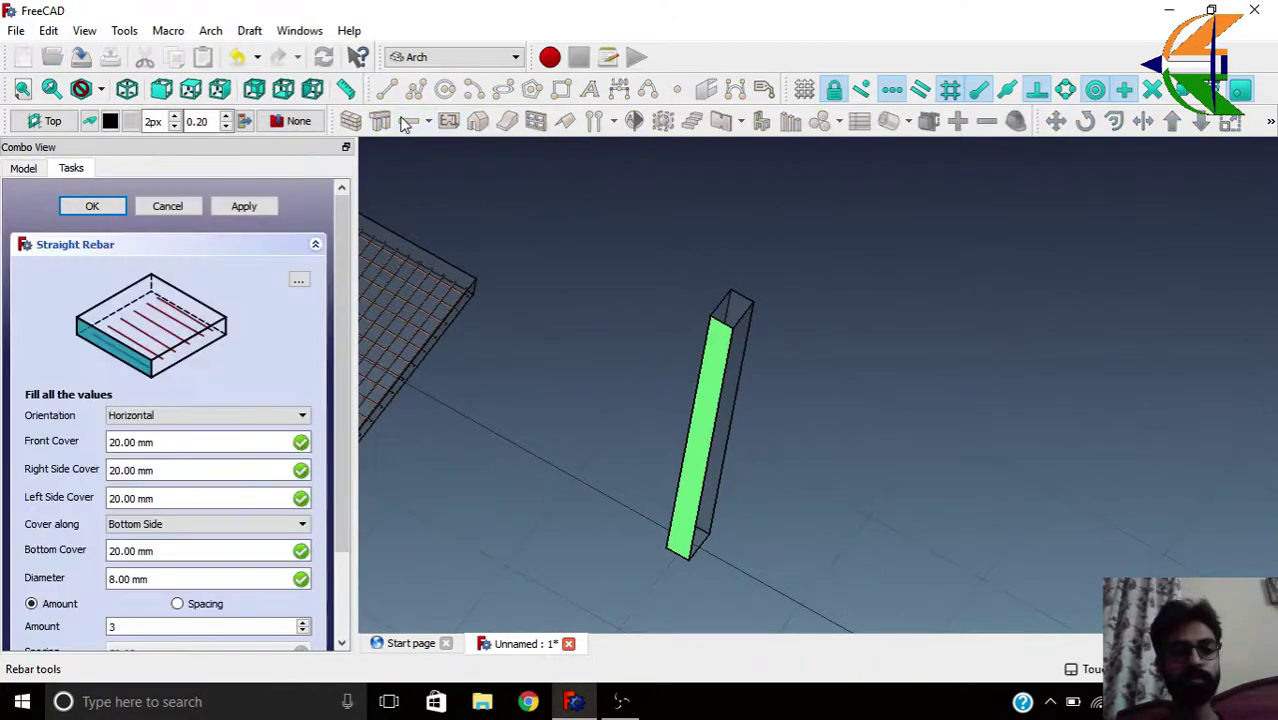
{"action": "left_click", "coordinate": [168, 418]}
{"action": "left_click", "coordinate": [160, 443]}
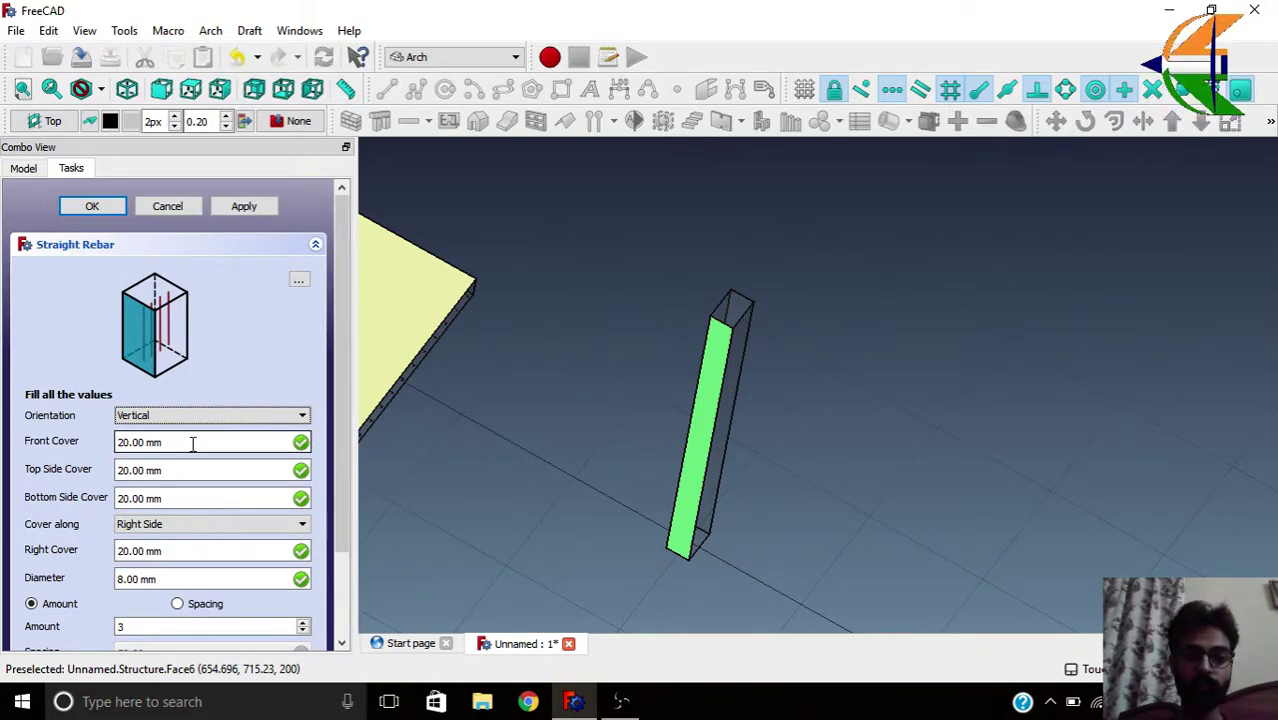
- Set the rebar's cover along the Left Side and its diameter to 10 mm
{"action": "left_click", "coordinate": [198, 523]}
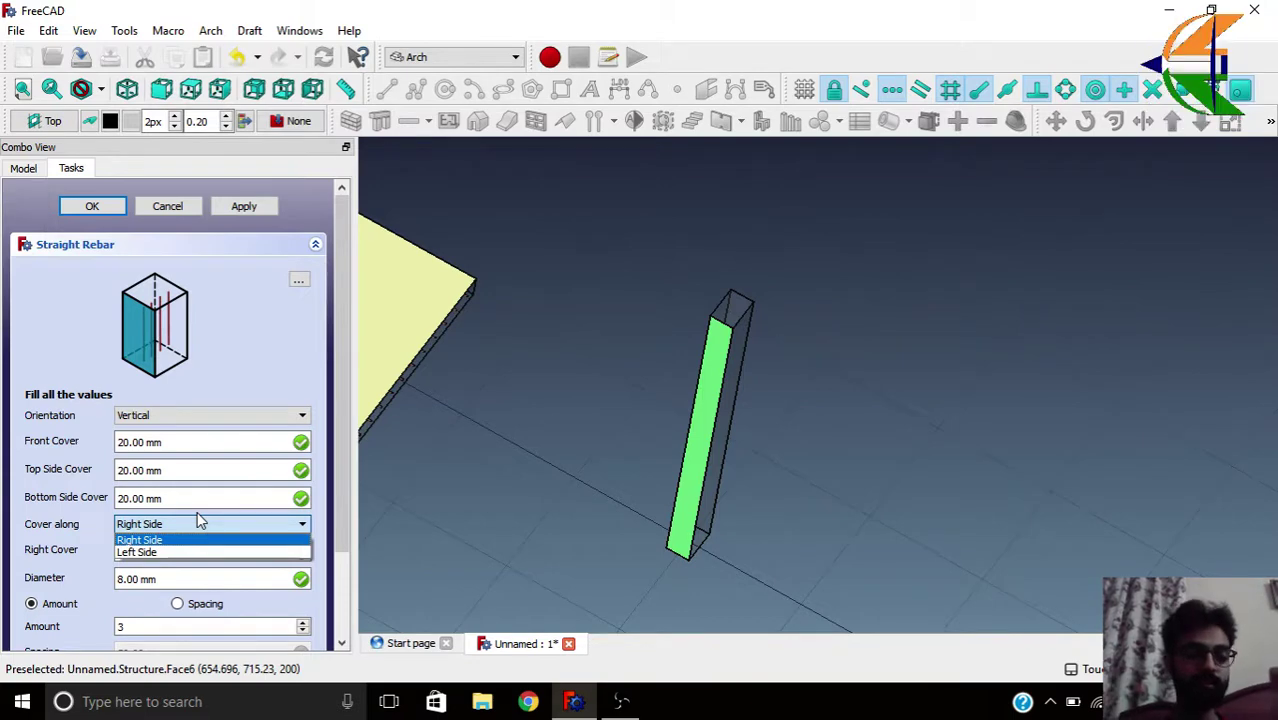
{"action": "left_click", "coordinate": [138, 568]}
{"action": "left_click", "coordinate": [160, 522]}
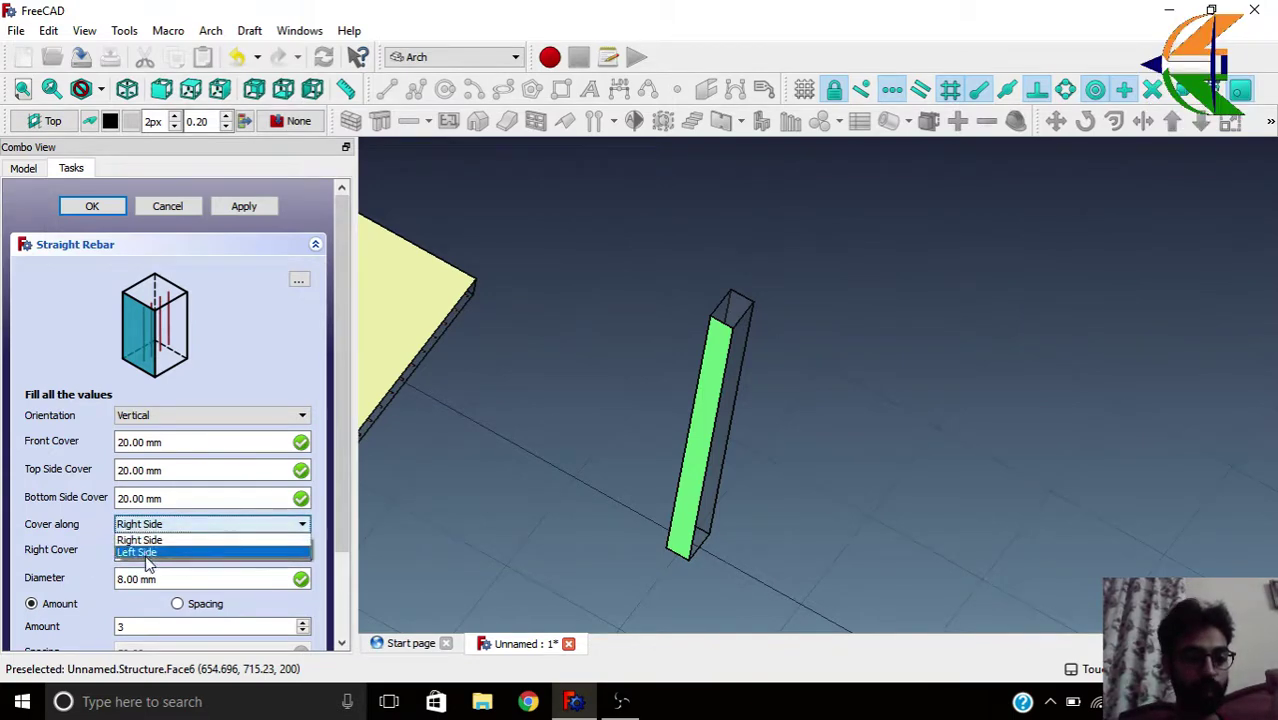
{"action": "left_click", "coordinate": [147, 553]}
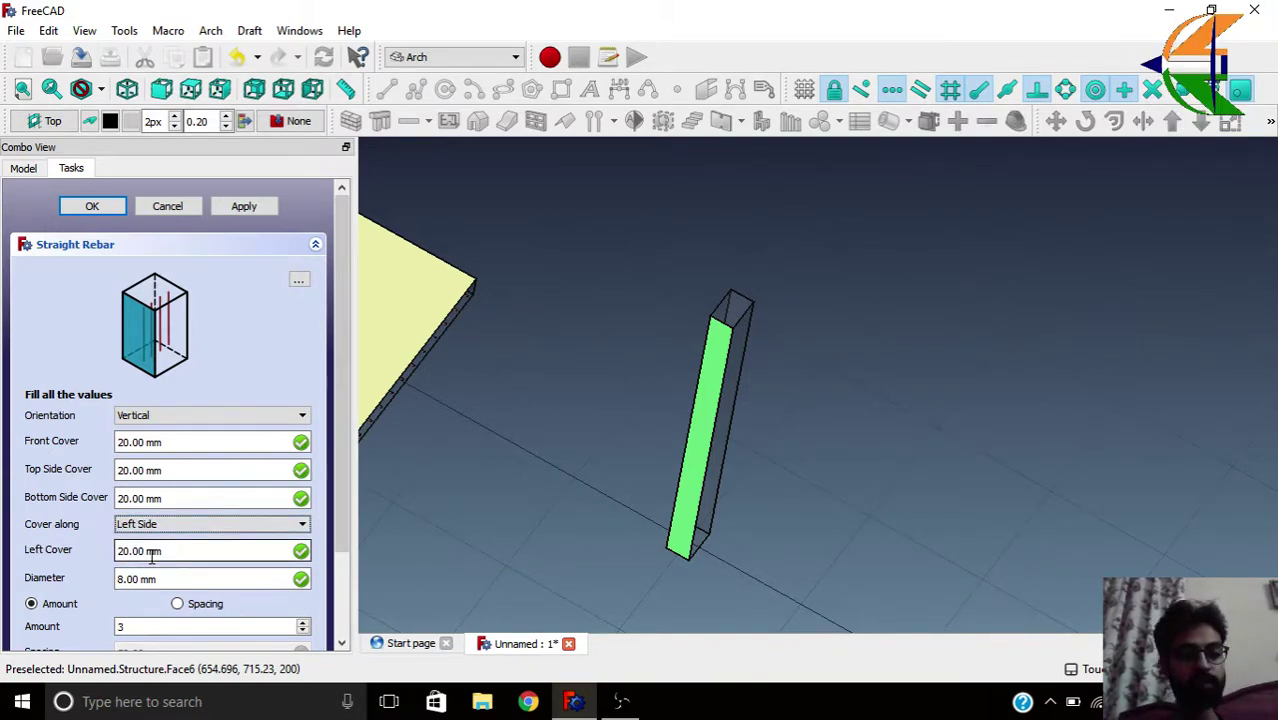
{"action": "left_click_drag", "start_coordinate": [162, 550], "coordinate": [110, 549]}
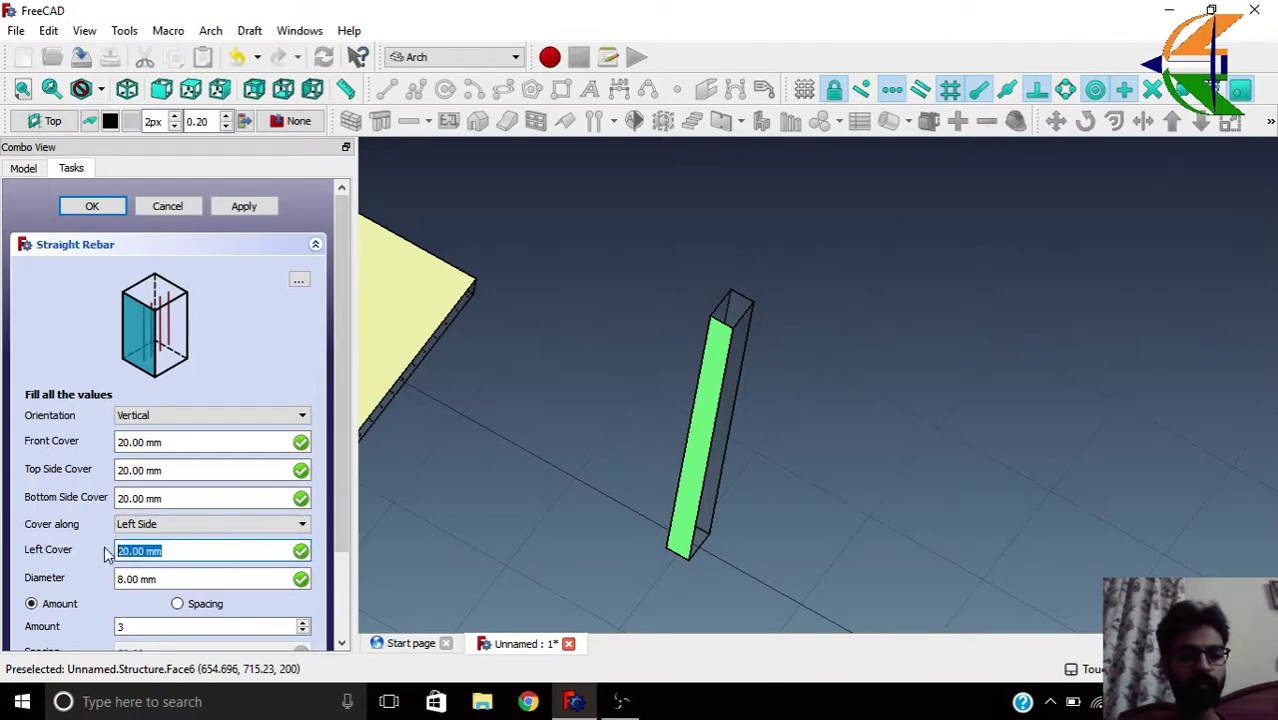
{"action": "key", "text": "Tab"}
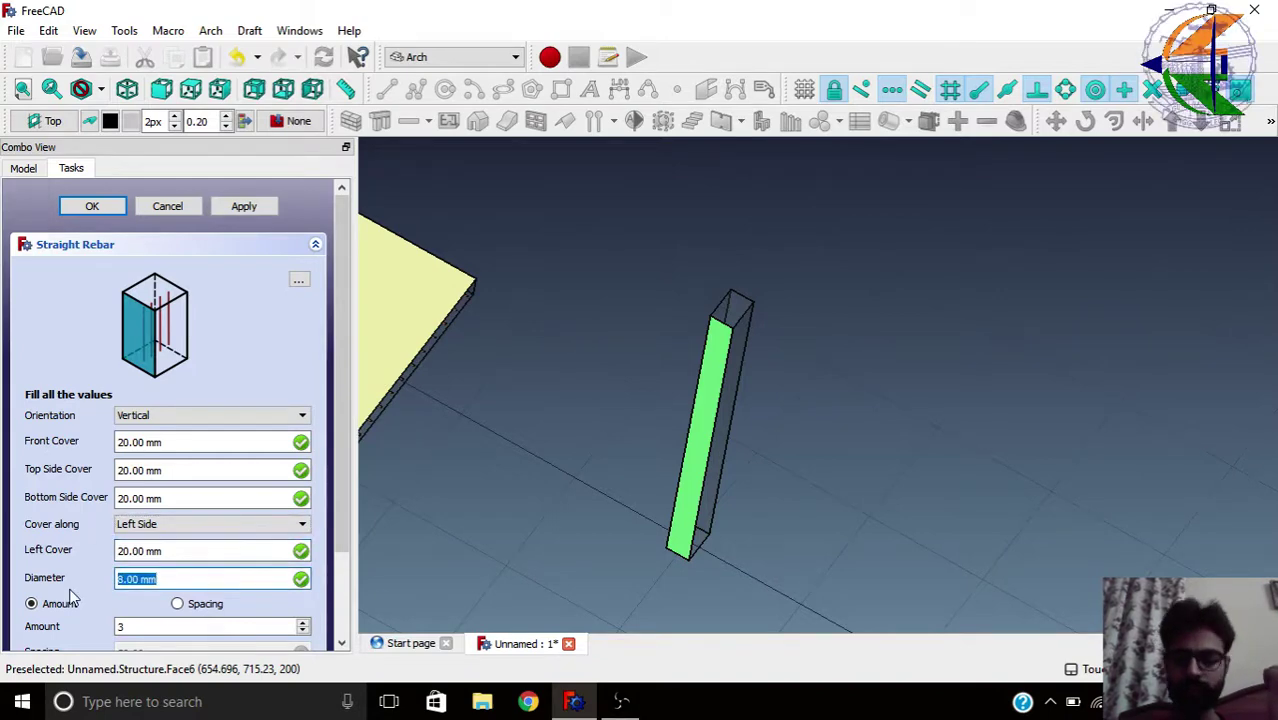
{"action": "type", "text": "10"}
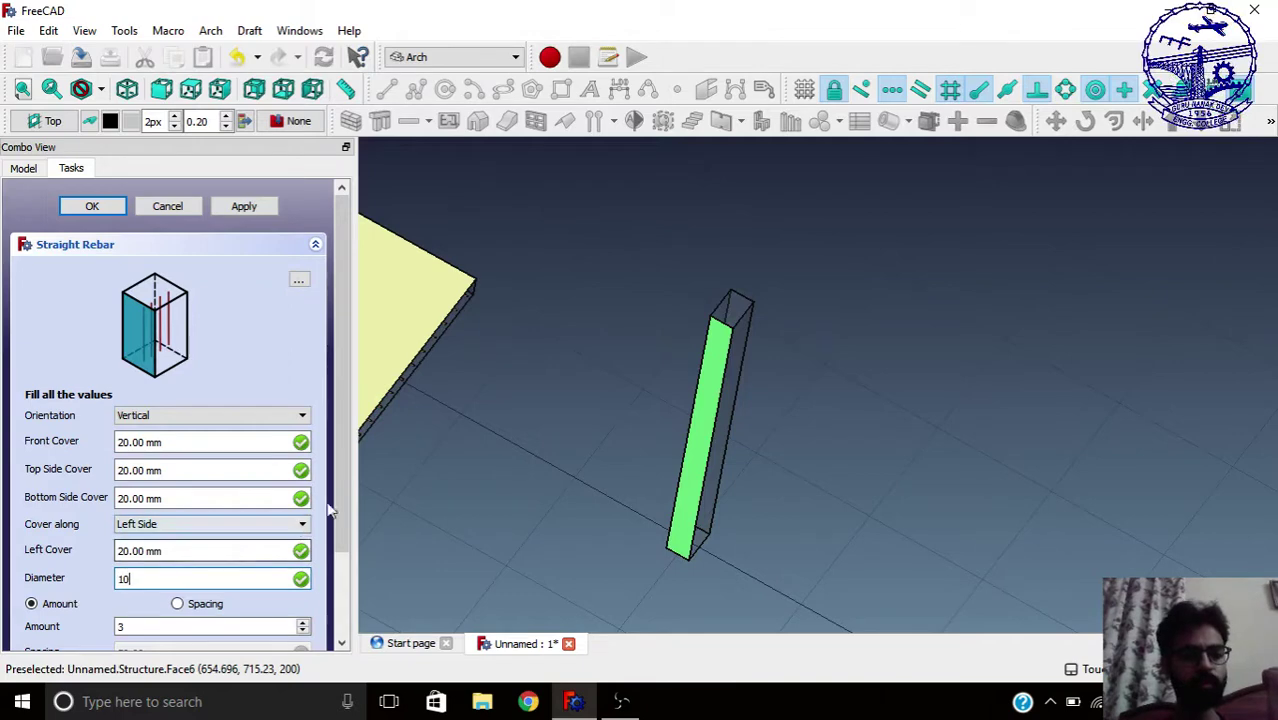
- Assign the selected column face to the rebar and create the vertical bars with an amount of 3
{"action": "left_click_drag", "start_coordinate": [336, 480], "coordinate": [333, 555]}
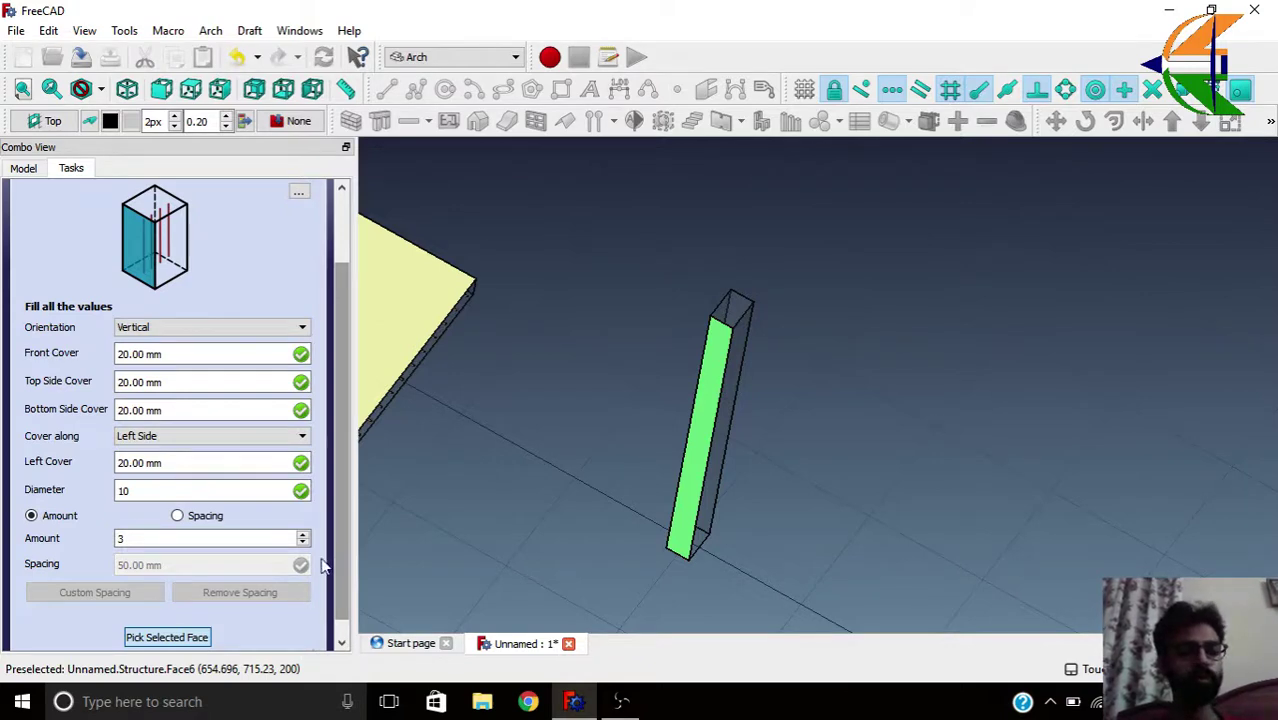
{"action": "double_click", "coordinate": [121, 540]}
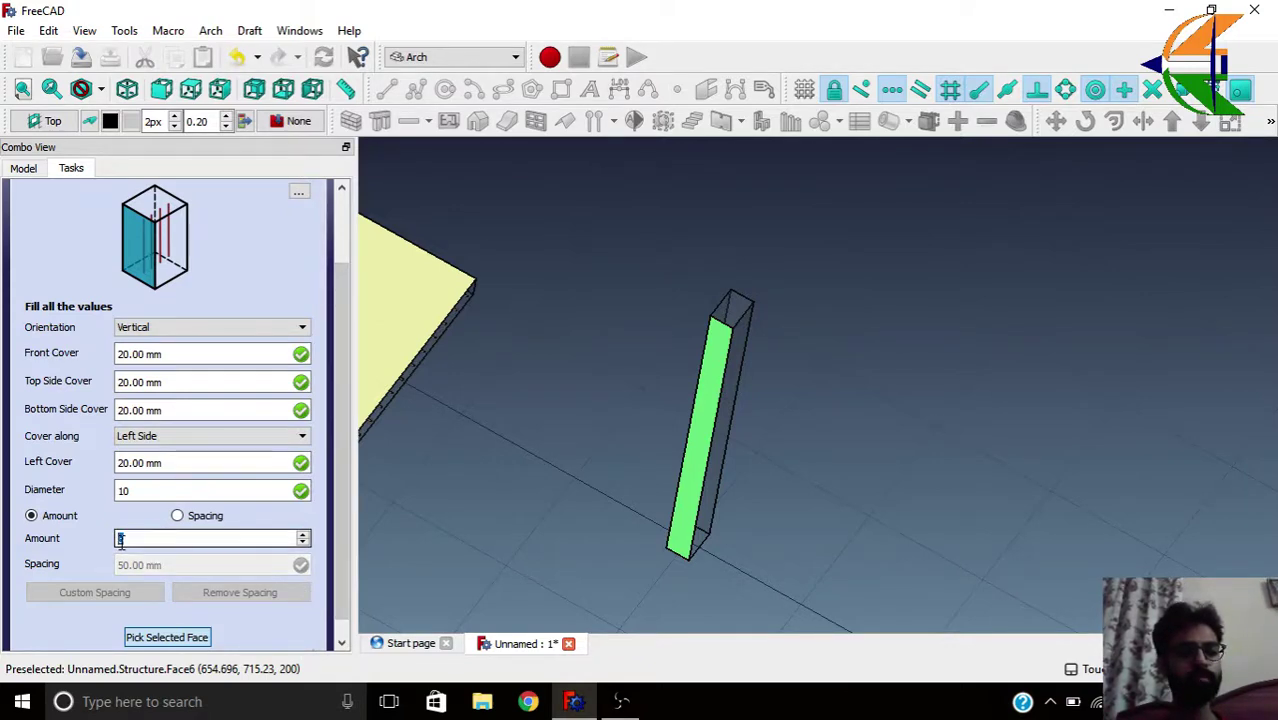
{"action": "left_click", "coordinate": [167, 637]}
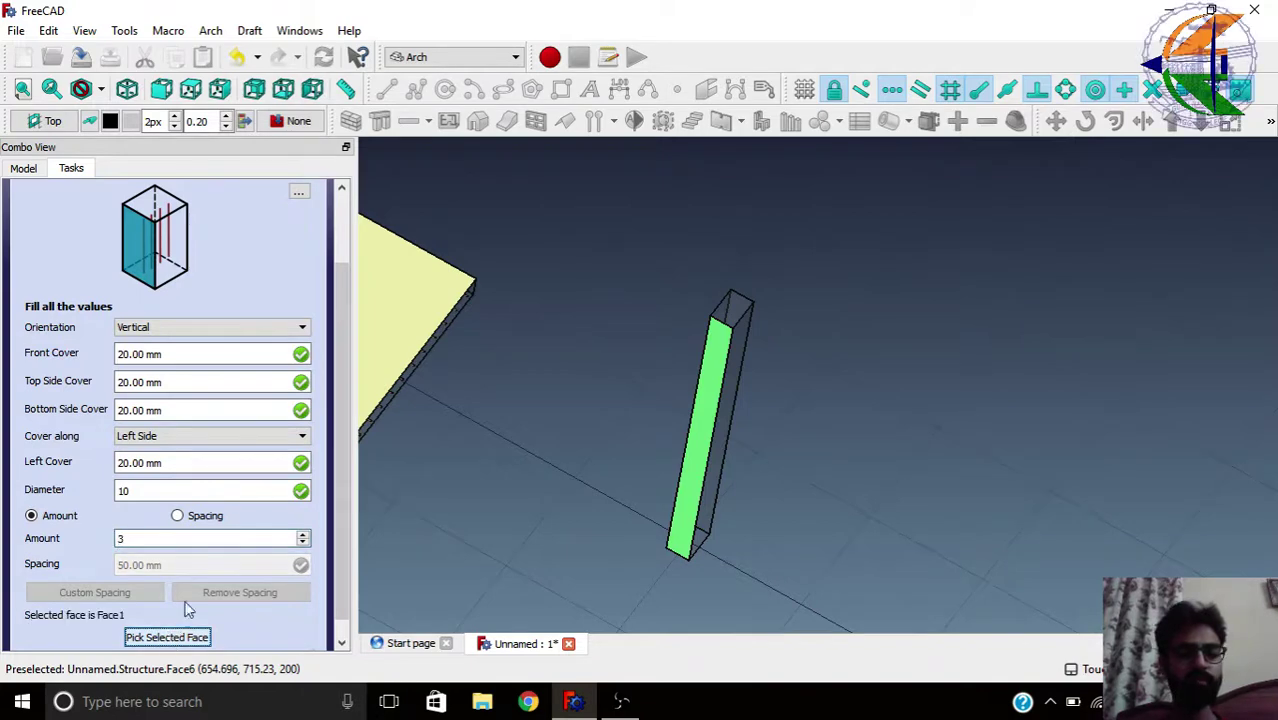
{"action": "left_click_drag", "start_coordinate": [339, 453], "coordinate": [338, 385]}
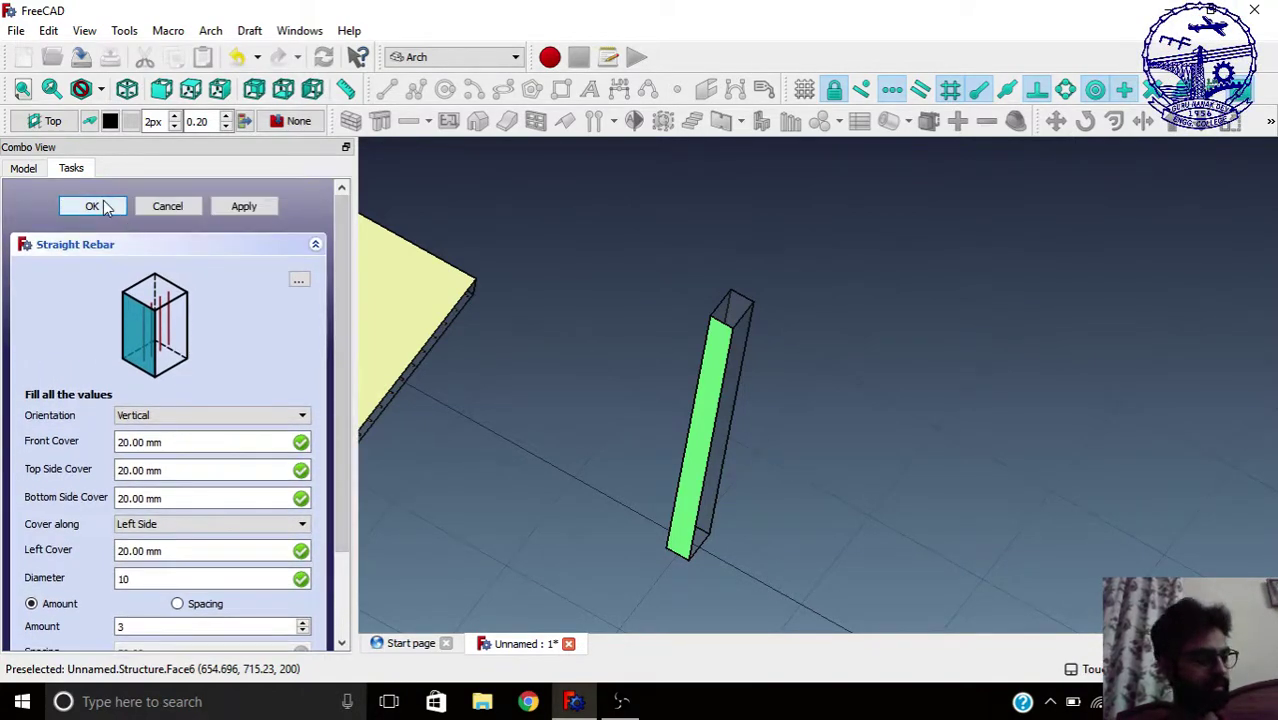
{"action": "left_click", "coordinate": [106, 206]}
{"action": "left_click", "coordinate": [847, 297]}
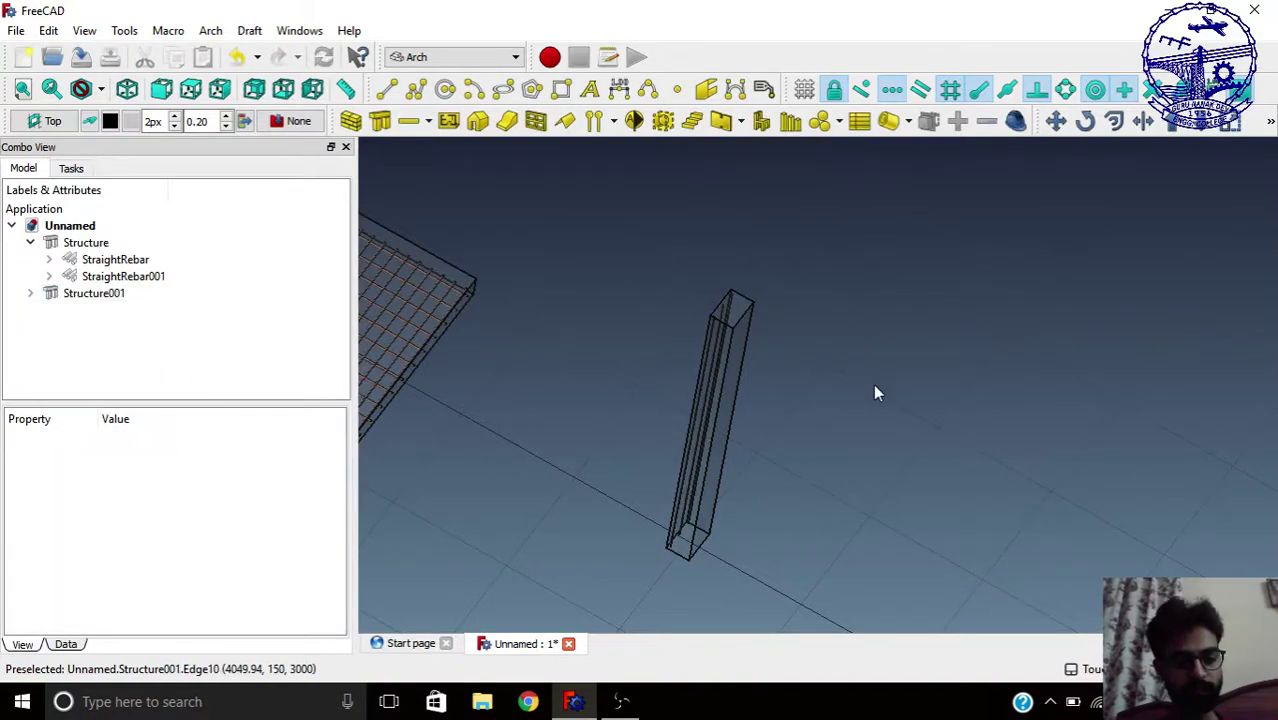
- Inspect the position of the vertical rebars at the column's top and bottom ends
{"action": "left_click_drag", "start_coordinate": [873, 383], "coordinate": [685, 351], "text": "alt"}
{"action": "scroll", "coordinate": [642, 311], "scroll_direction": "up", "scroll_amount": 3}
{"action": "scroll", "coordinate": [970, 240], "scroll_direction": "down", "scroll_amount": 2}
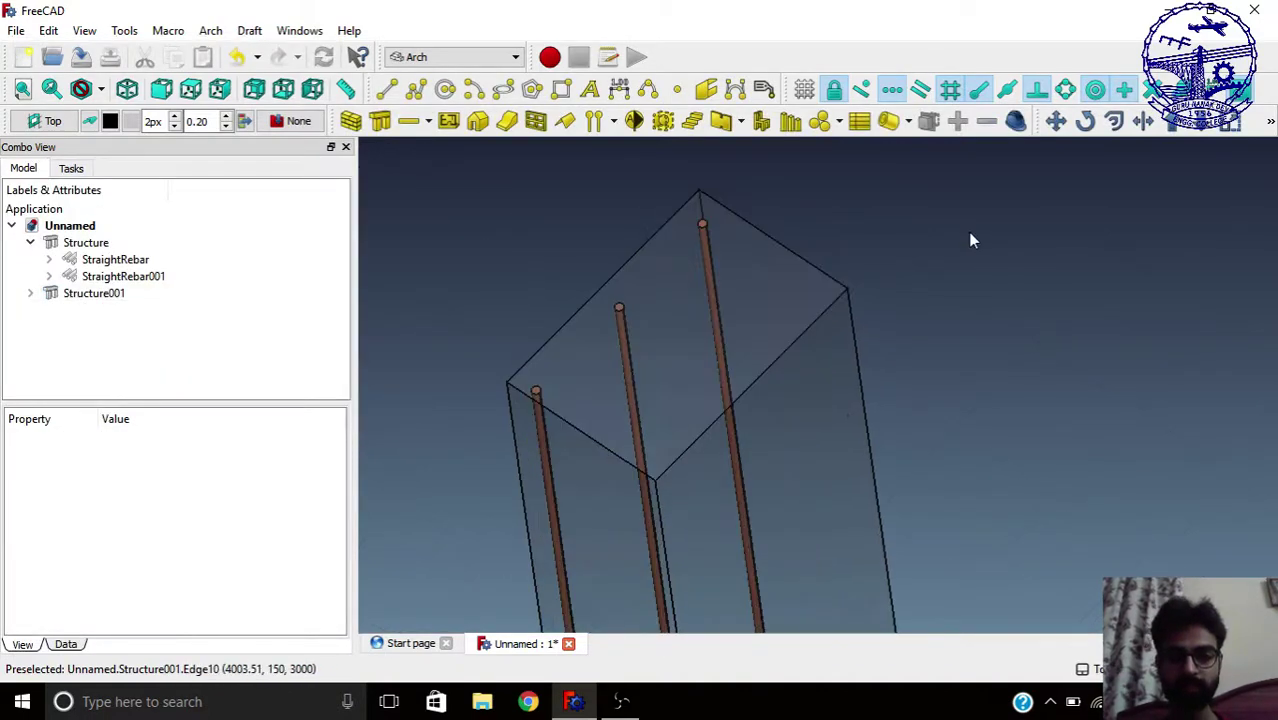
{"action": "left_click_drag", "start_coordinate": [970, 240], "coordinate": [1063, 407], "text": "alt"}
{"action": "scroll", "coordinate": [1063, 407], "scroll_direction": "down", "scroll_amount": 5}
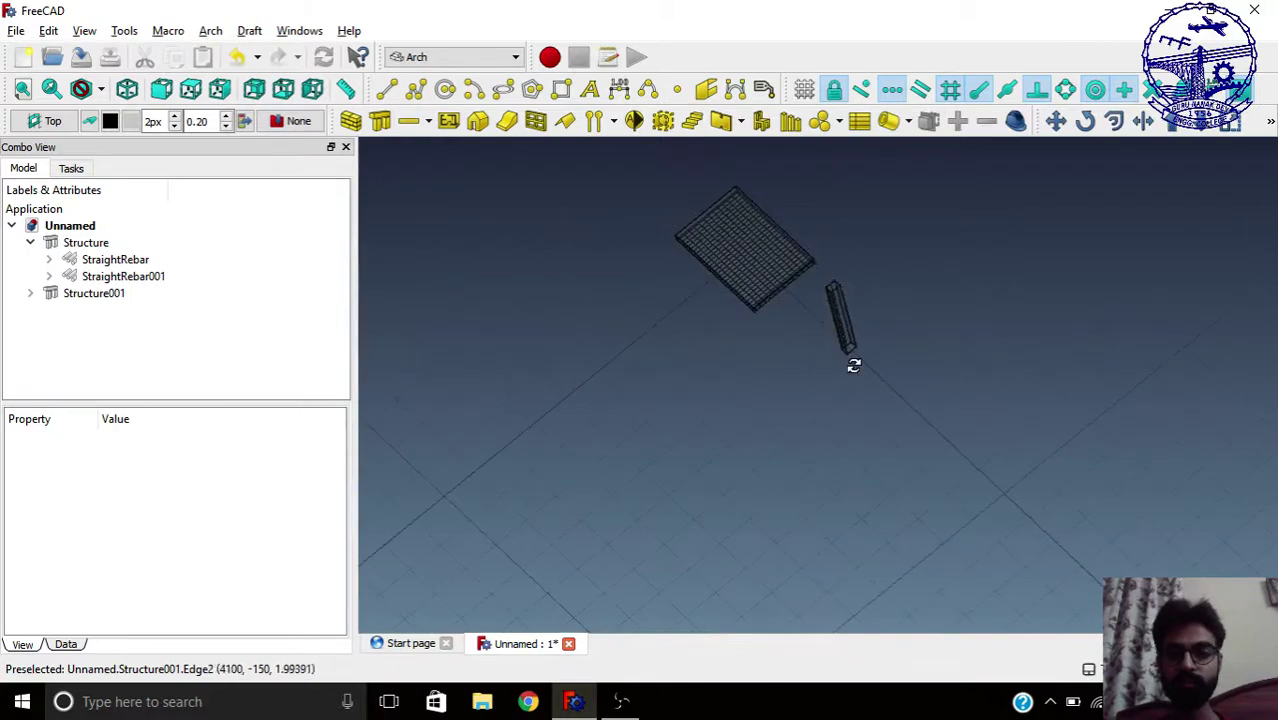
{"action": "left_click_drag", "start_coordinate": [853, 365], "coordinate": [884, 371], "text": "alt"}
{"action": "scroll", "coordinate": [884, 280], "scroll_direction": "up", "scroll_amount": 4}
{"action": "scroll", "coordinate": [881, 275], "scroll_direction": "down", "scroll_amount": 3}
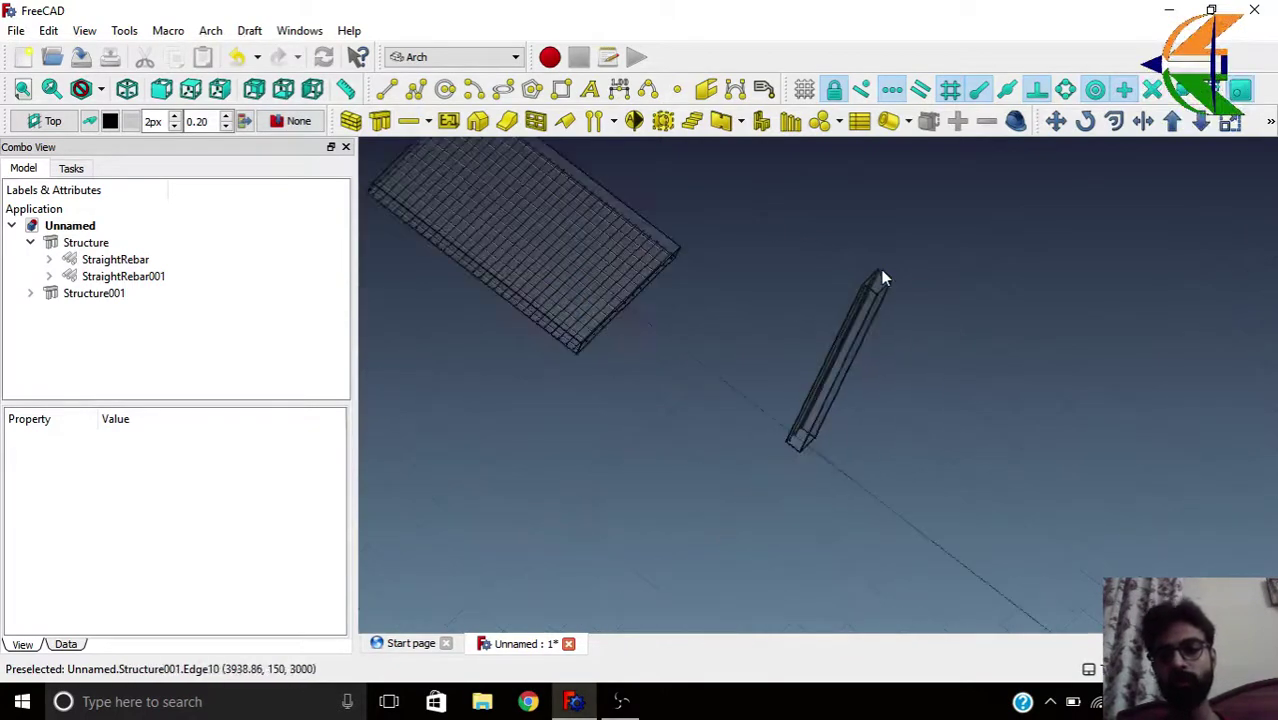
{"action": "scroll", "coordinate": [845, 456], "scroll_direction": "up", "scroll_amount": 4}
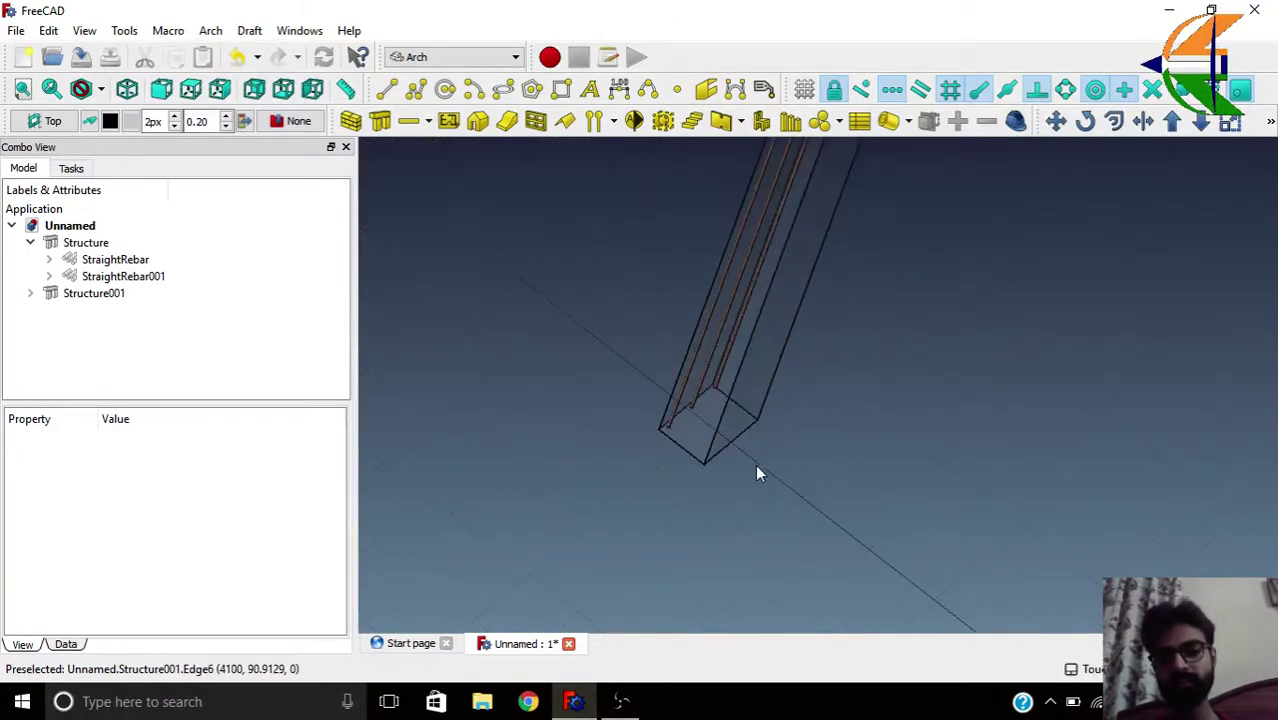
- Start another straight rebar on the column's front face with Vertical orientation and its cover along the Right Side
{"action": "left_click", "coordinate": [681, 376]}
{"action": "scroll", "coordinate": [775, 422], "scroll_direction": "down", "scroll_amount": 4}
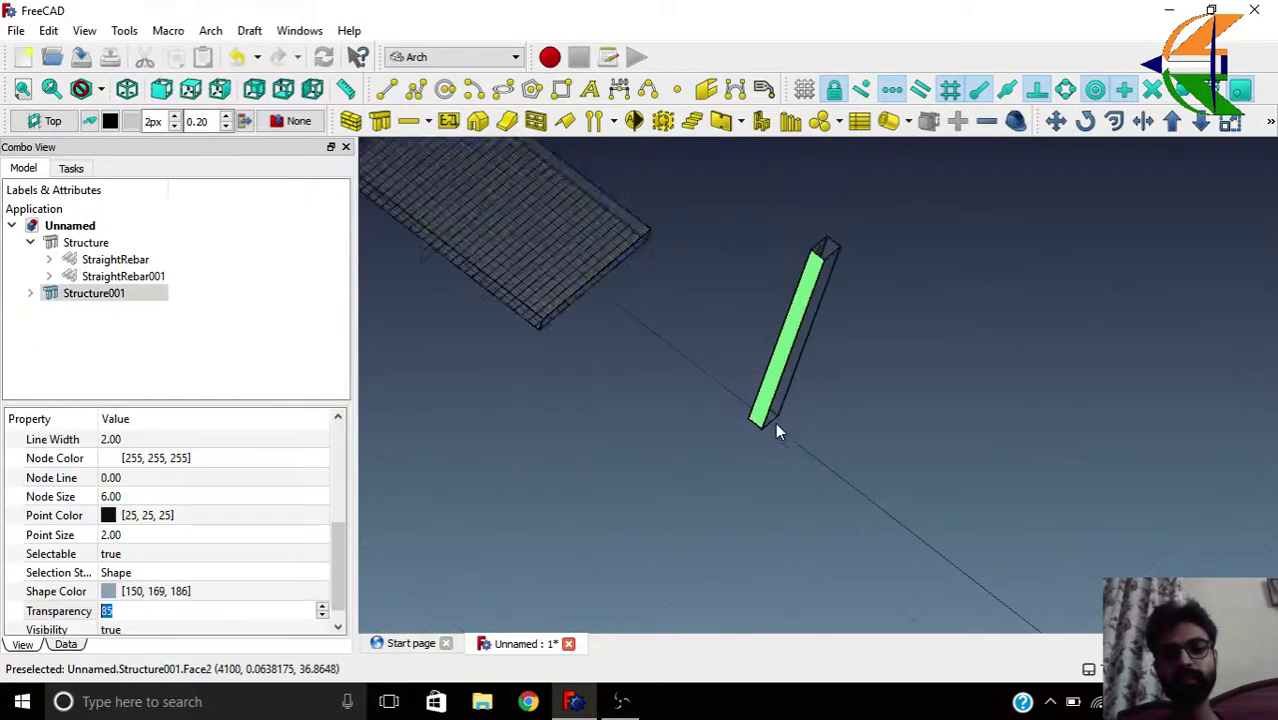
{"action": "left_click", "coordinate": [408, 121]}
{"action": "left_click", "coordinate": [178, 415]}
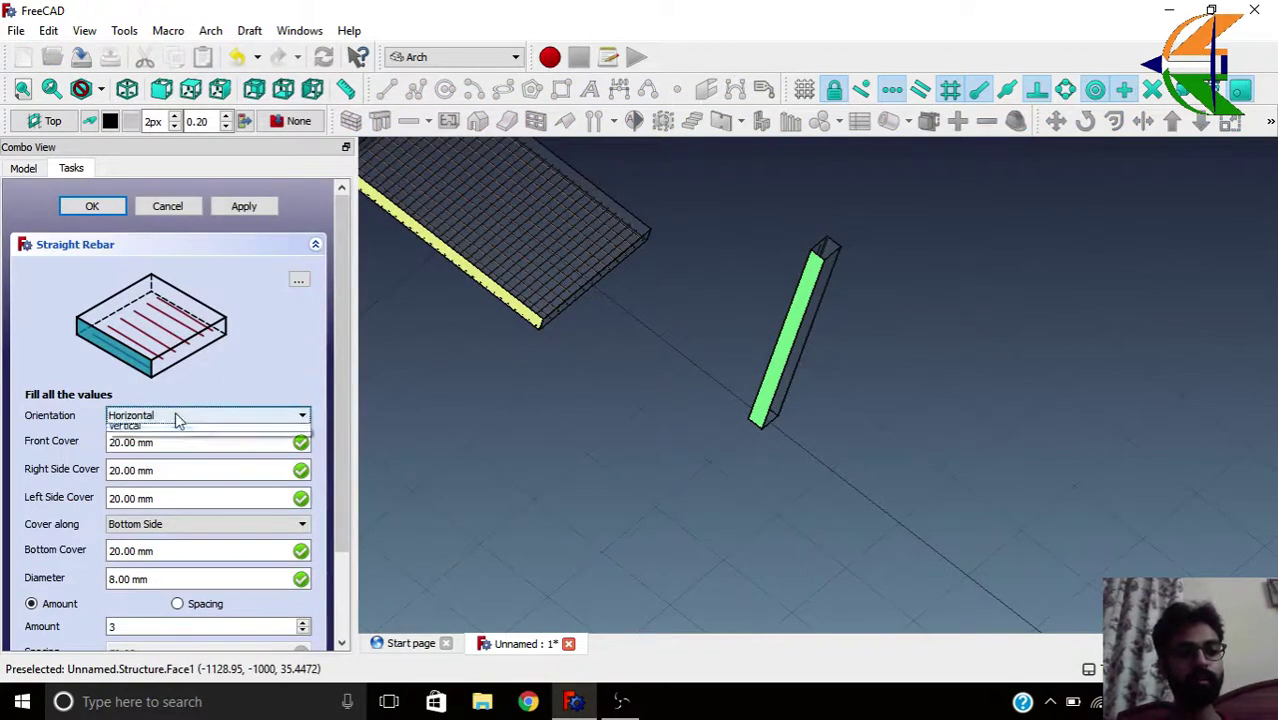
{"action": "left_click", "coordinate": [158, 445]}
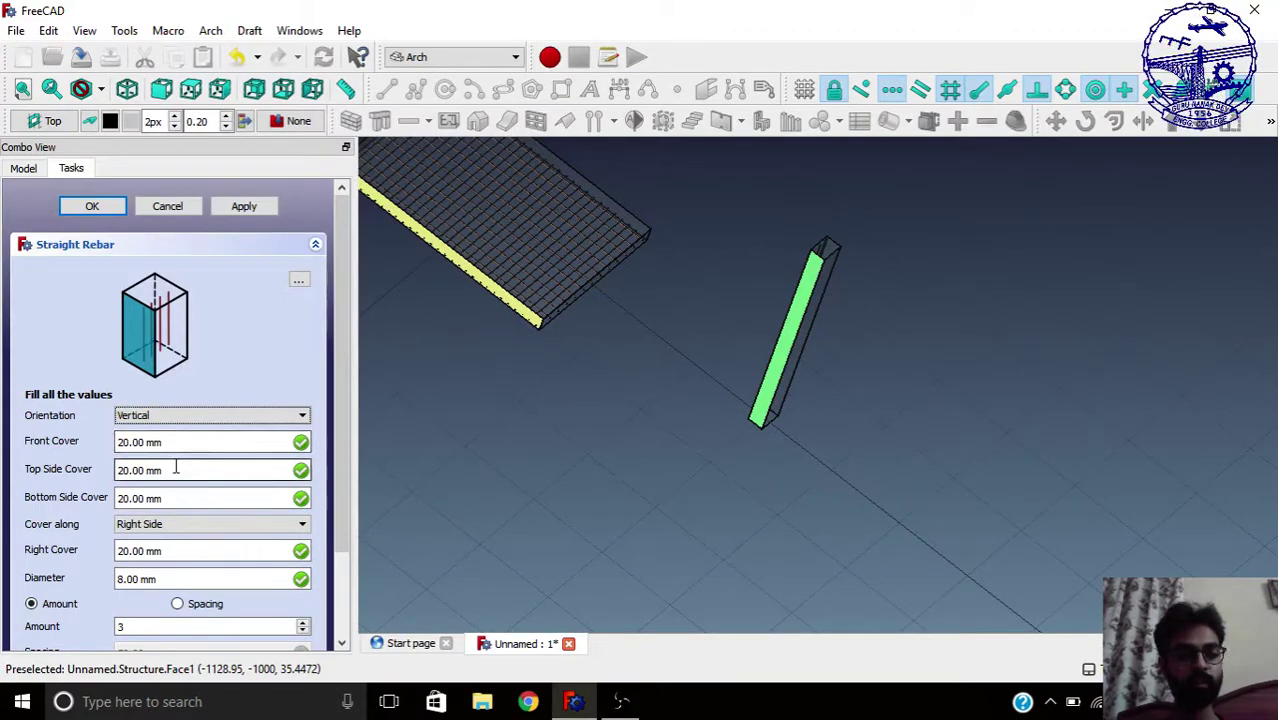
{"action": "left_click", "coordinate": [162, 526]}
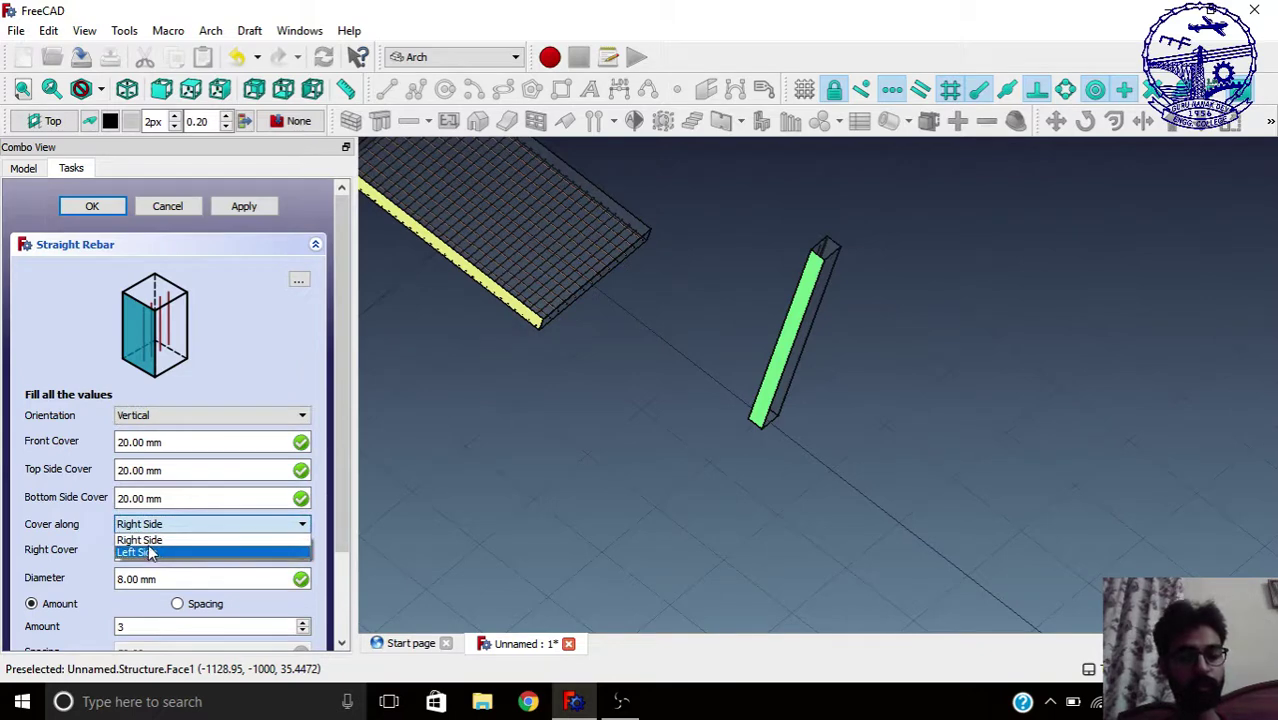
{"action": "left_click", "coordinate": [158, 540]}
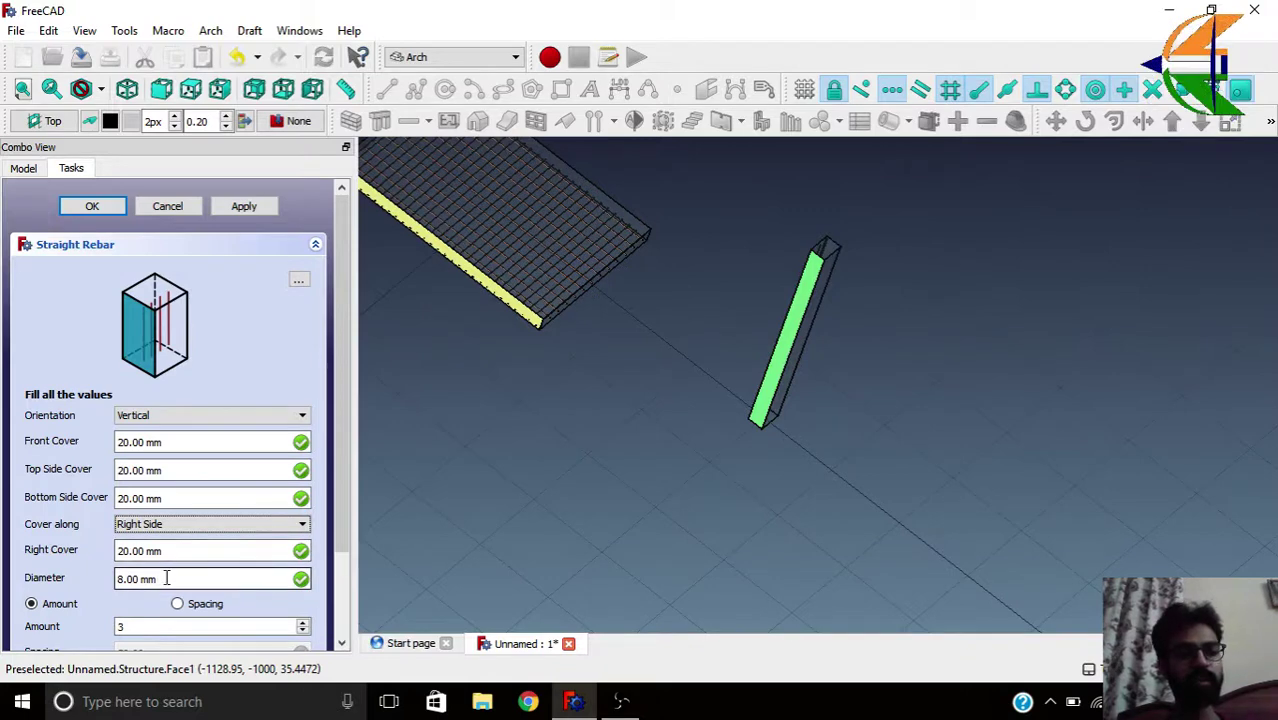
- Set the rebar amount to 2, assign the selected column face and create the vertical bars
{"action": "left_click_drag", "start_coordinate": [335, 516], "coordinate": [335, 558]}
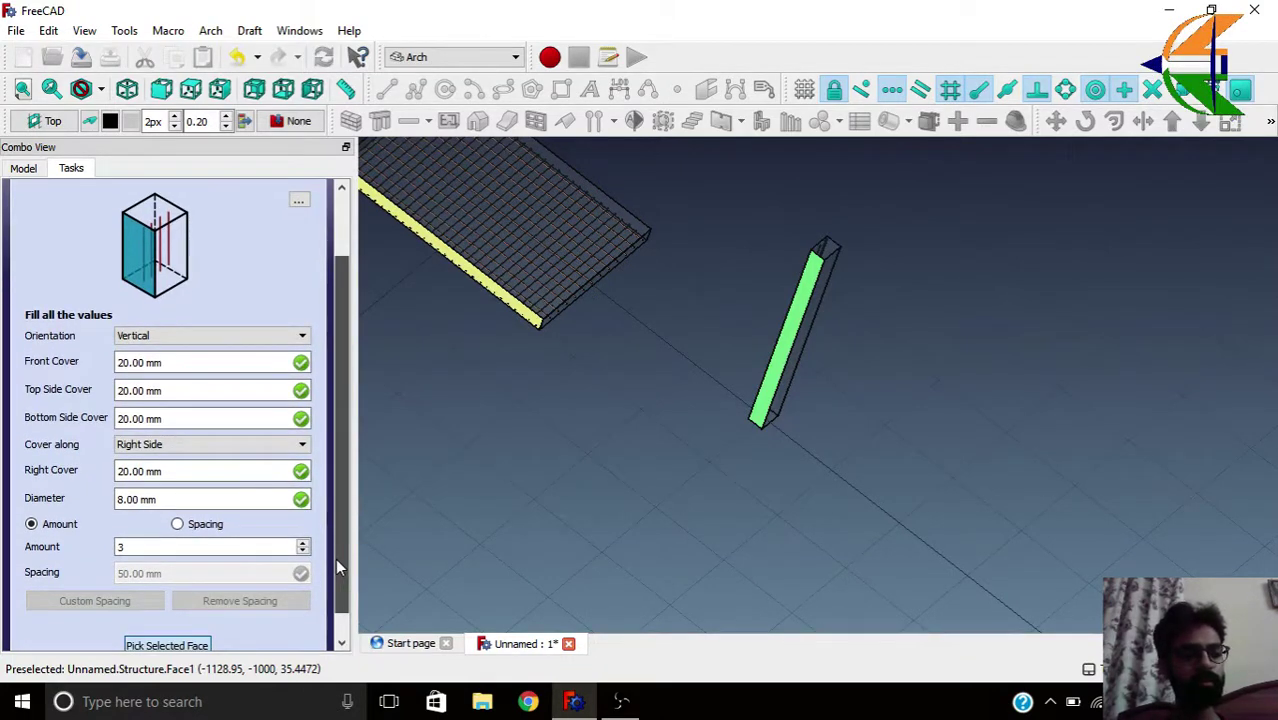
{"action": "left_click", "coordinate": [180, 546]}
{"action": "key", "text": "BackSpace"}
{"action": "type", "text": "02"}
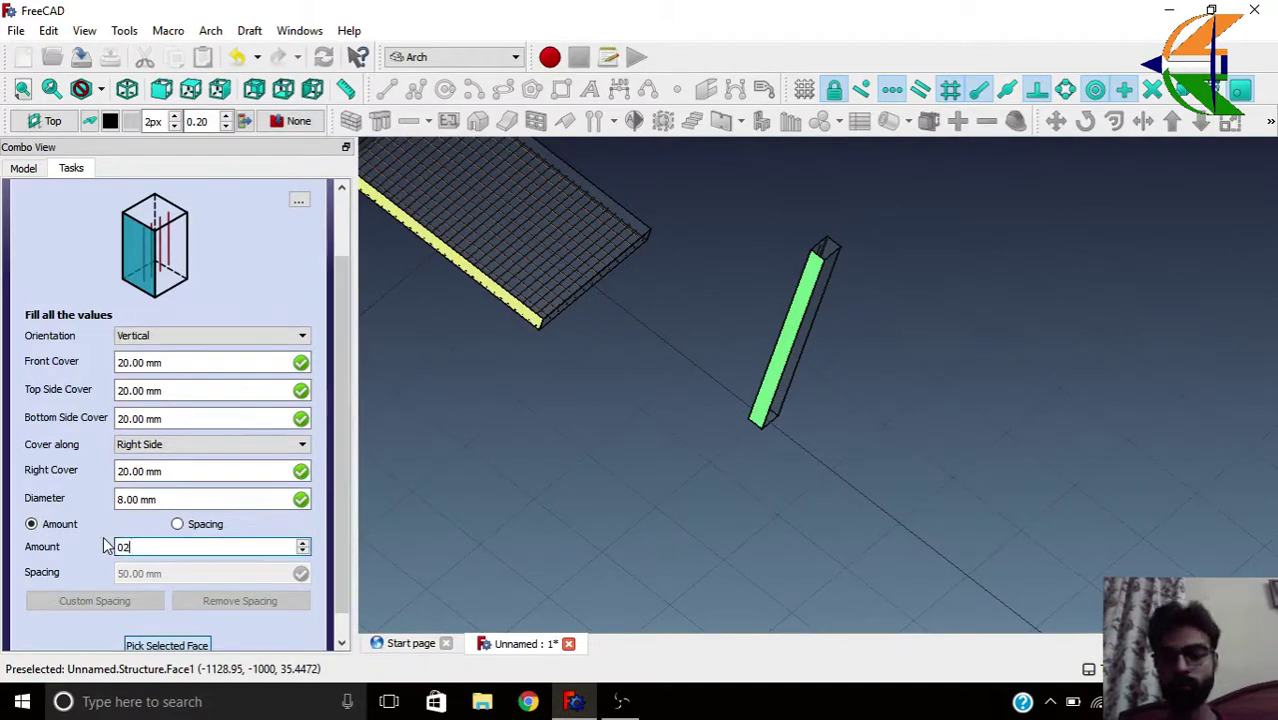
{"action": "key", "text": "BackSpace"}
{"action": "key", "text": "BackSpace"}
{"action": "type", "text": "2"}
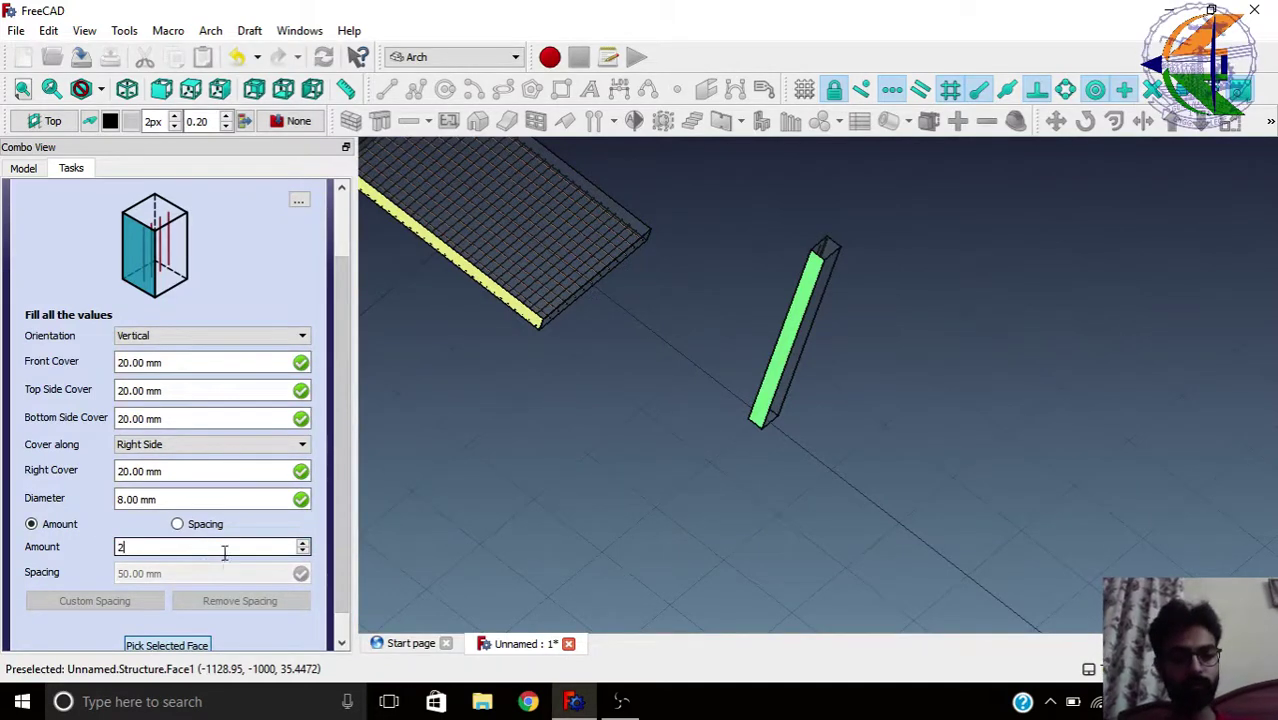
{"action": "left_click", "coordinate": [167, 645]}
{"action": "left_click_drag", "start_coordinate": [334, 531], "coordinate": [339, 373]}
{"action": "left_click", "coordinate": [91, 206]}
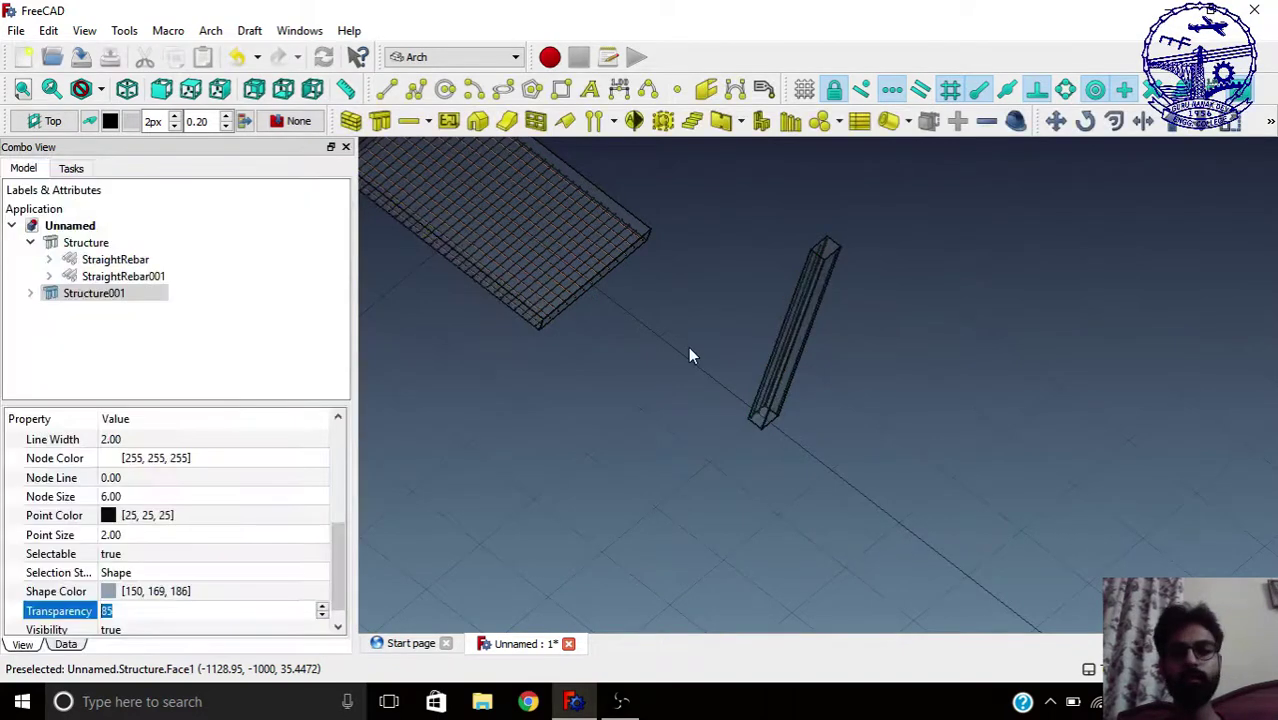
- Examine the layout of the vertical rebars in the column's cross-section from the top view
{"action": "left_click", "coordinate": [894, 345]}
{"action": "middle_click_drag", "start_coordinate": [894, 345], "coordinate": [816, 365]}
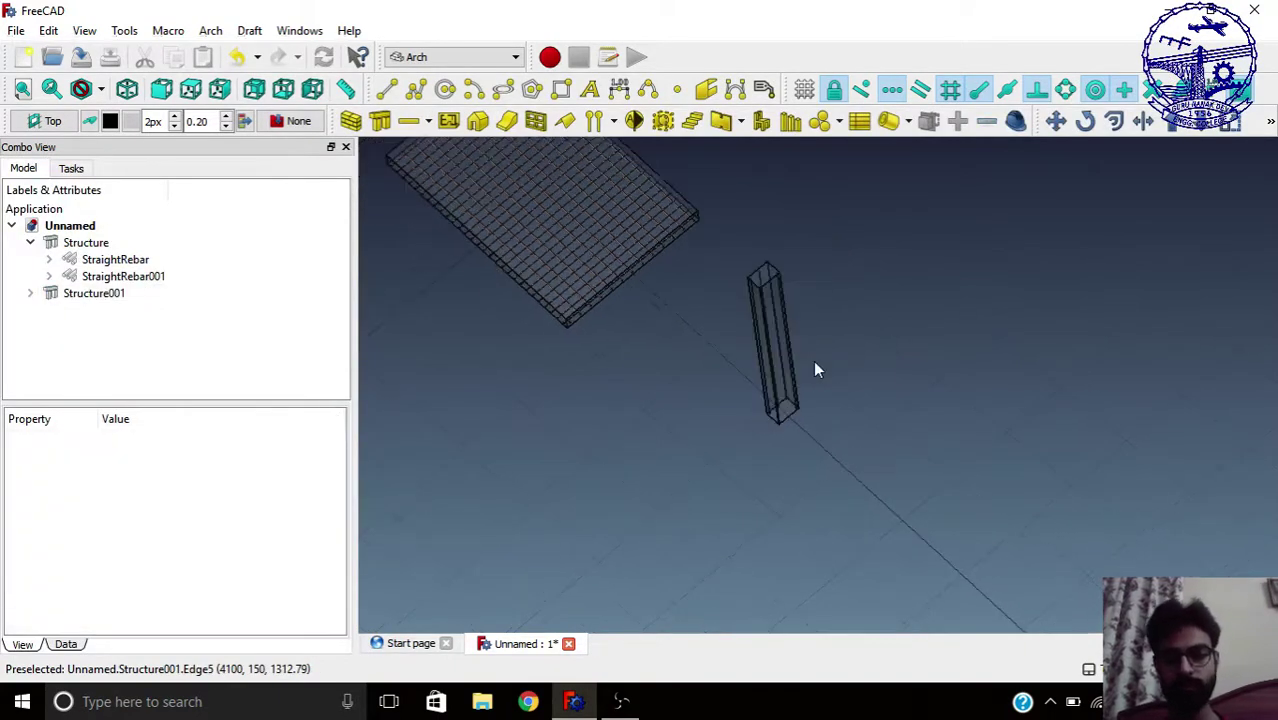
{"action": "left_click", "coordinate": [199, 88]}
{"action": "scroll", "coordinate": [780, 420], "scroll_direction": "up", "scroll_amount": 5}
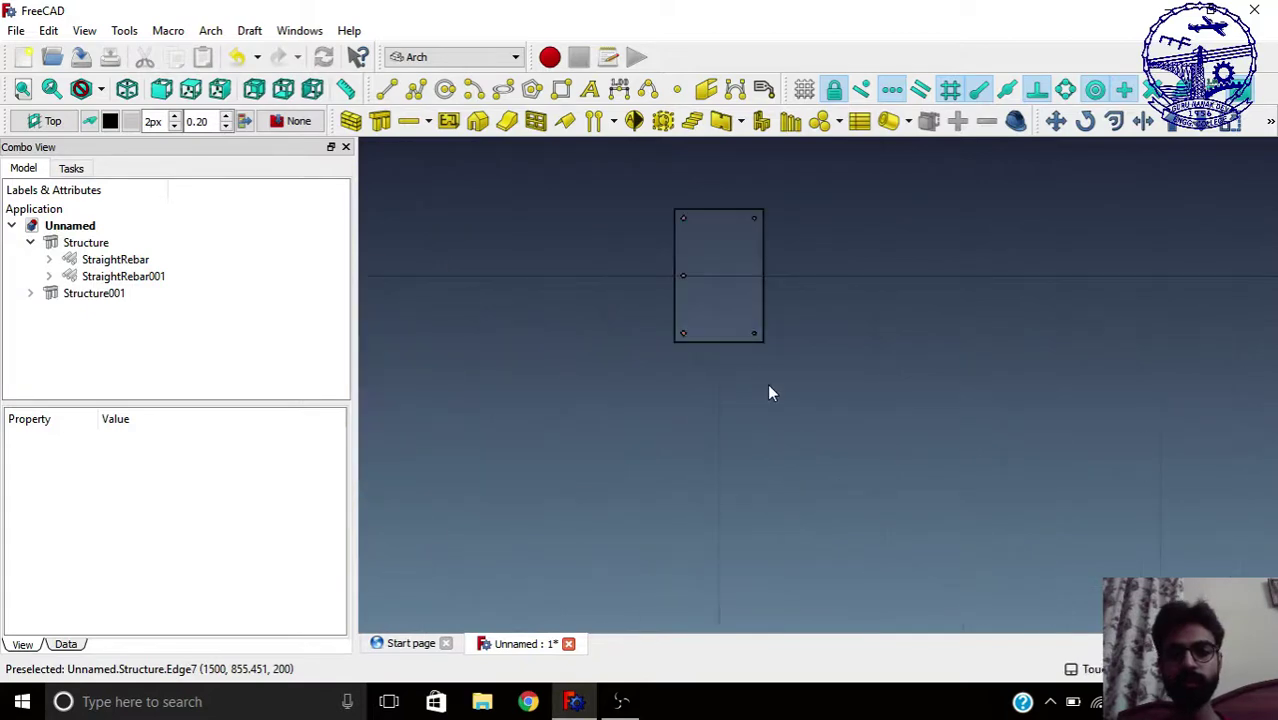
{"action": "scroll", "coordinate": [702, 190], "scroll_direction": "up", "scroll_amount": 2}
{"action": "scroll", "coordinate": [585, 317], "scroll_direction": "up", "scroll_amount": 4}
{"action": "scroll", "coordinate": [585, 319], "scroll_direction": "down", "scroll_amount": 2}
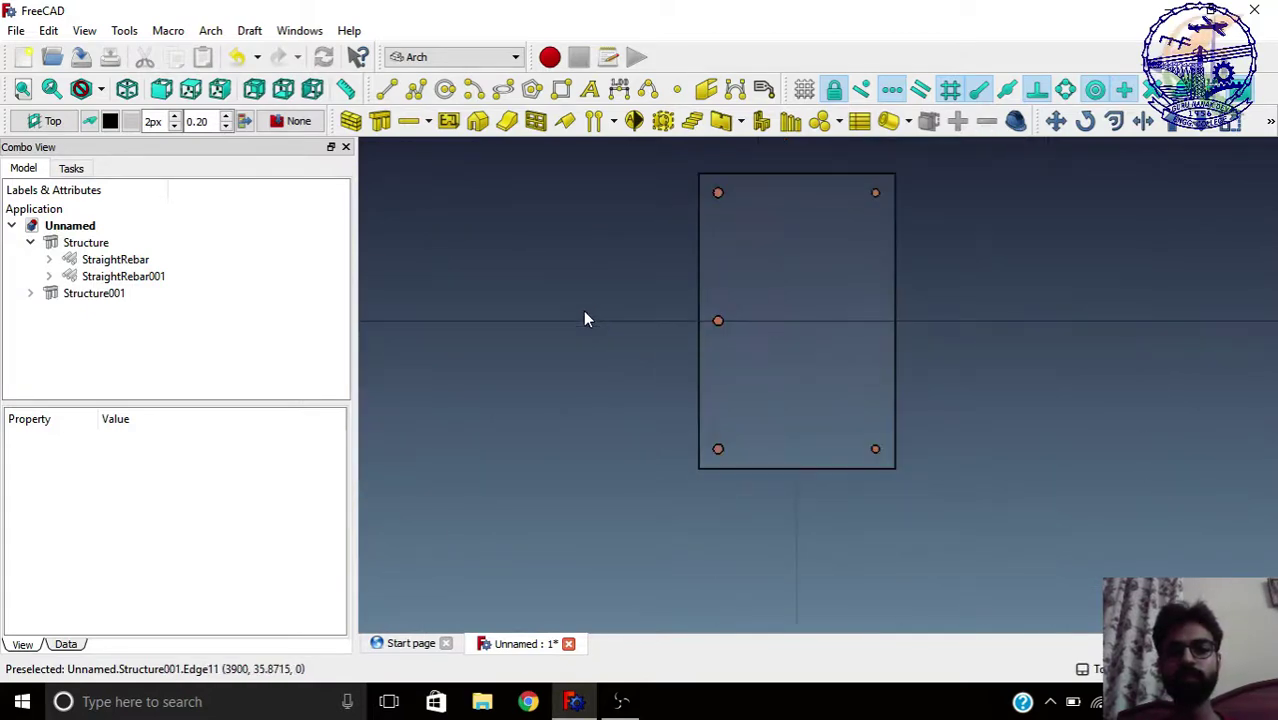
{"action": "scroll", "coordinate": [927, 462], "scroll_direction": "down", "scroll_amount": 2}
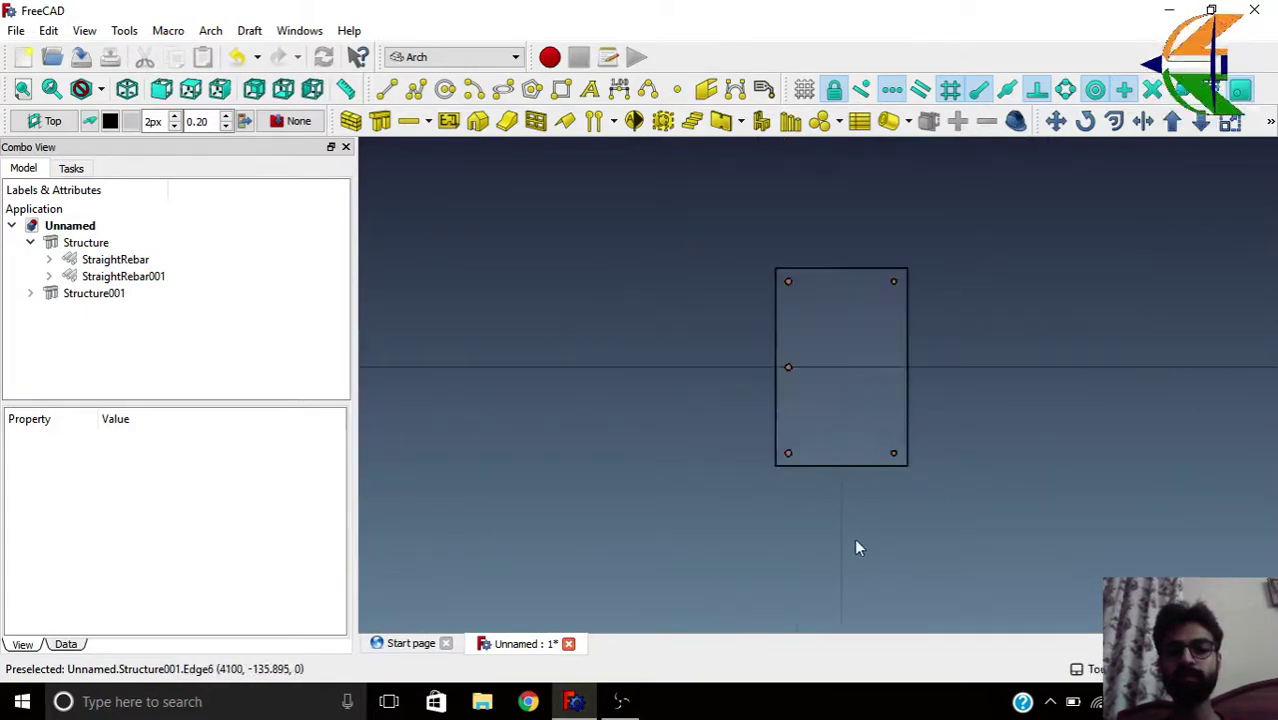
- Start a stirrup on the top face of the column
{"action": "middle_click_drag", "start_coordinate": [857, 547], "coordinate": [682, 389]}
{"action": "middle_click_drag", "start_coordinate": [916, 477], "coordinate": [896, 511]}
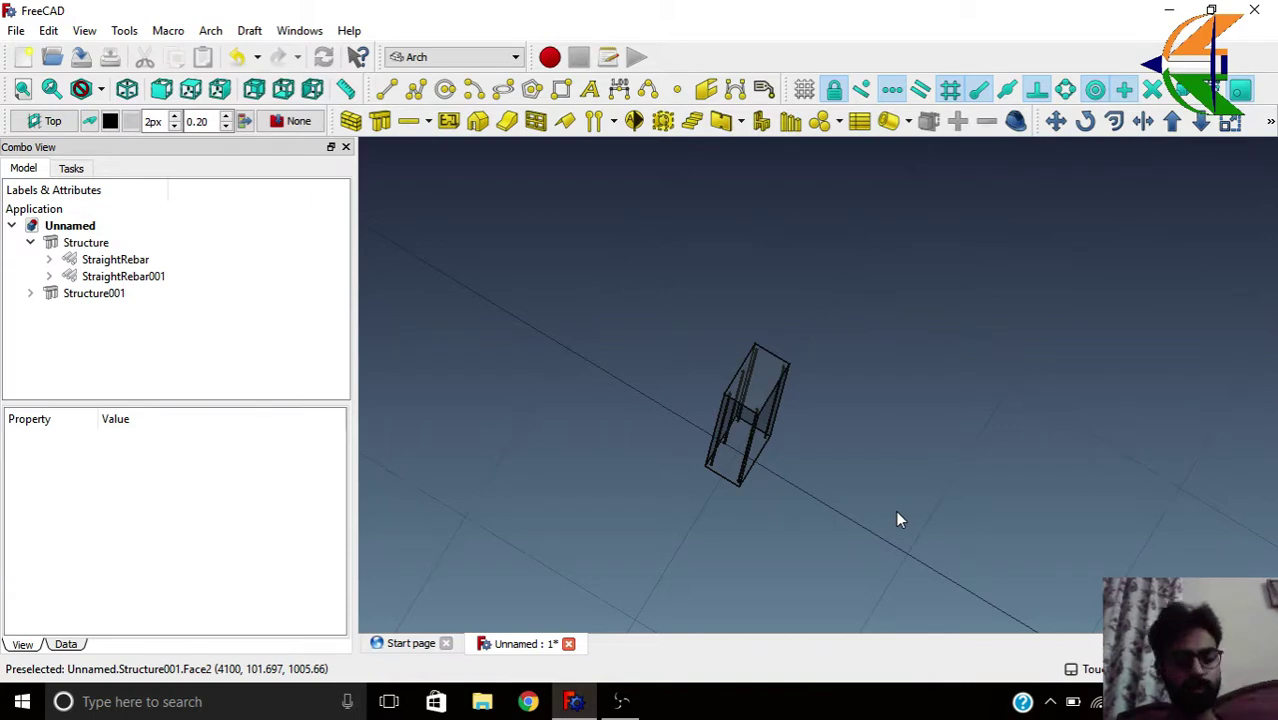
{"action": "middle_click_drag", "start_coordinate": [895, 510], "coordinate": [890, 502]}
{"action": "scroll", "coordinate": [730, 392], "scroll_direction": "up", "scroll_amount": 5}
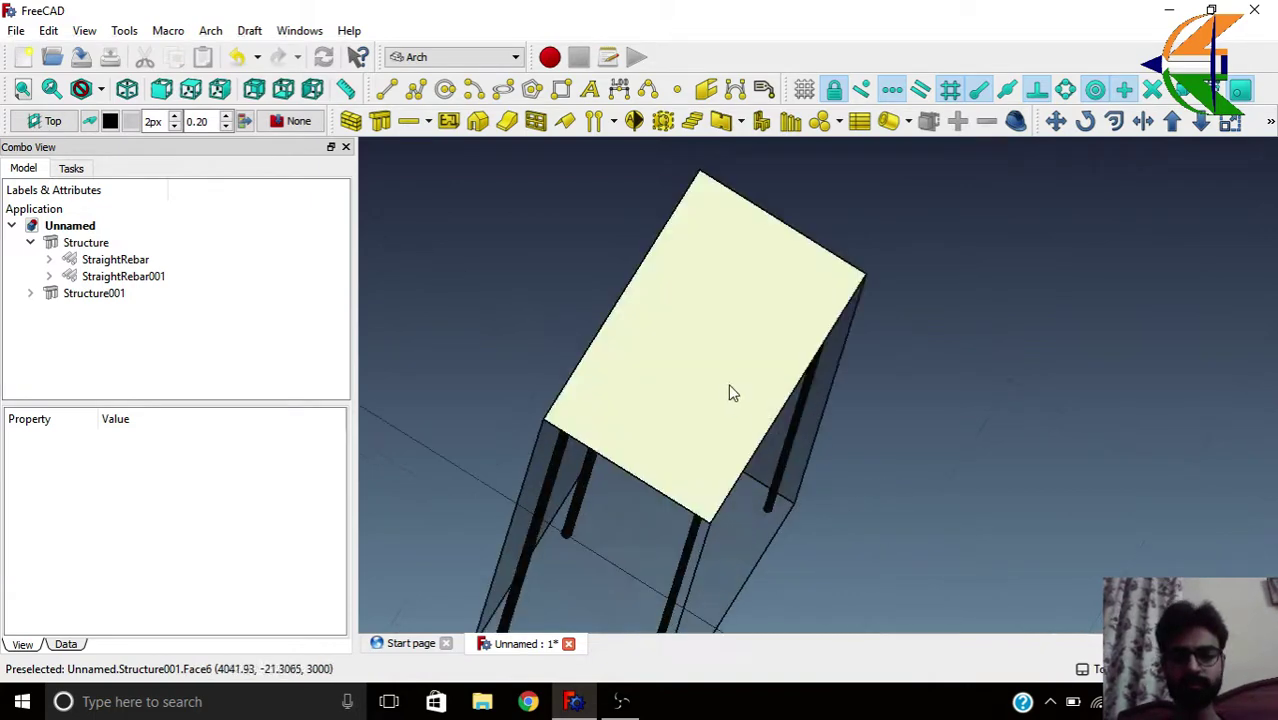
{"action": "left_click", "coordinate": [731, 392]}
{"action": "left_click", "coordinate": [428, 121]}
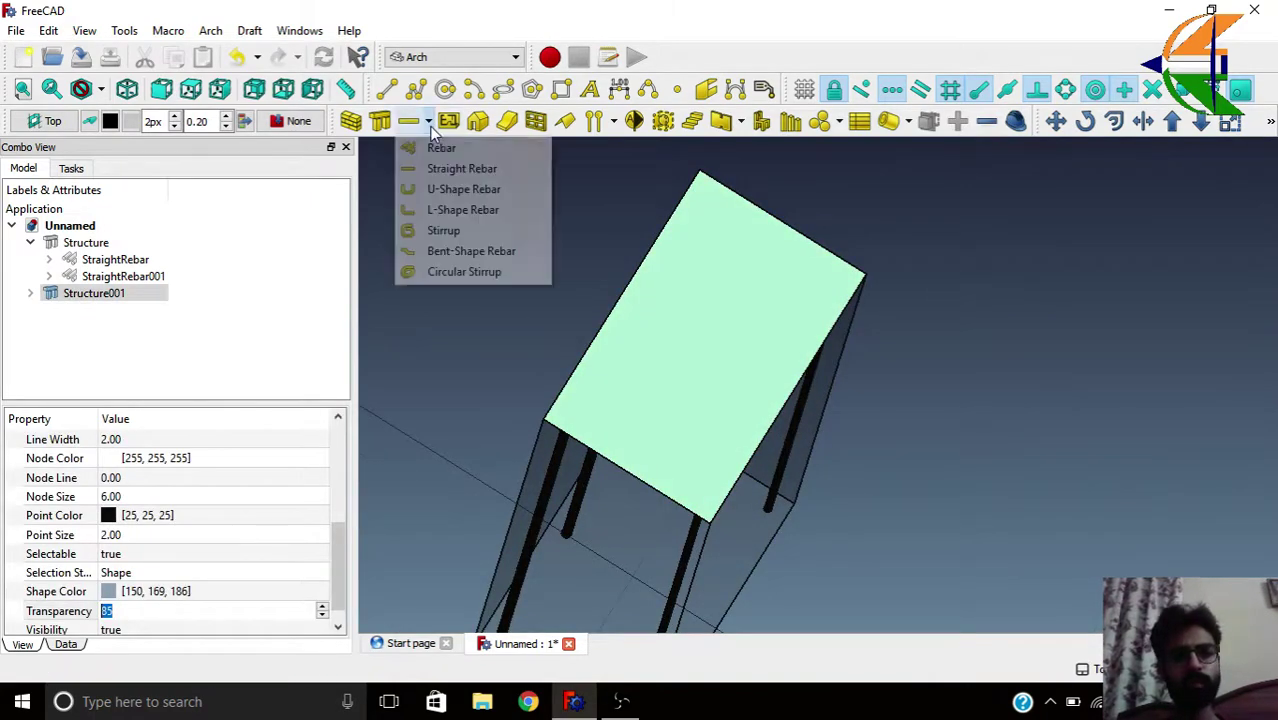
{"action": "left_click", "coordinate": [442, 232]}
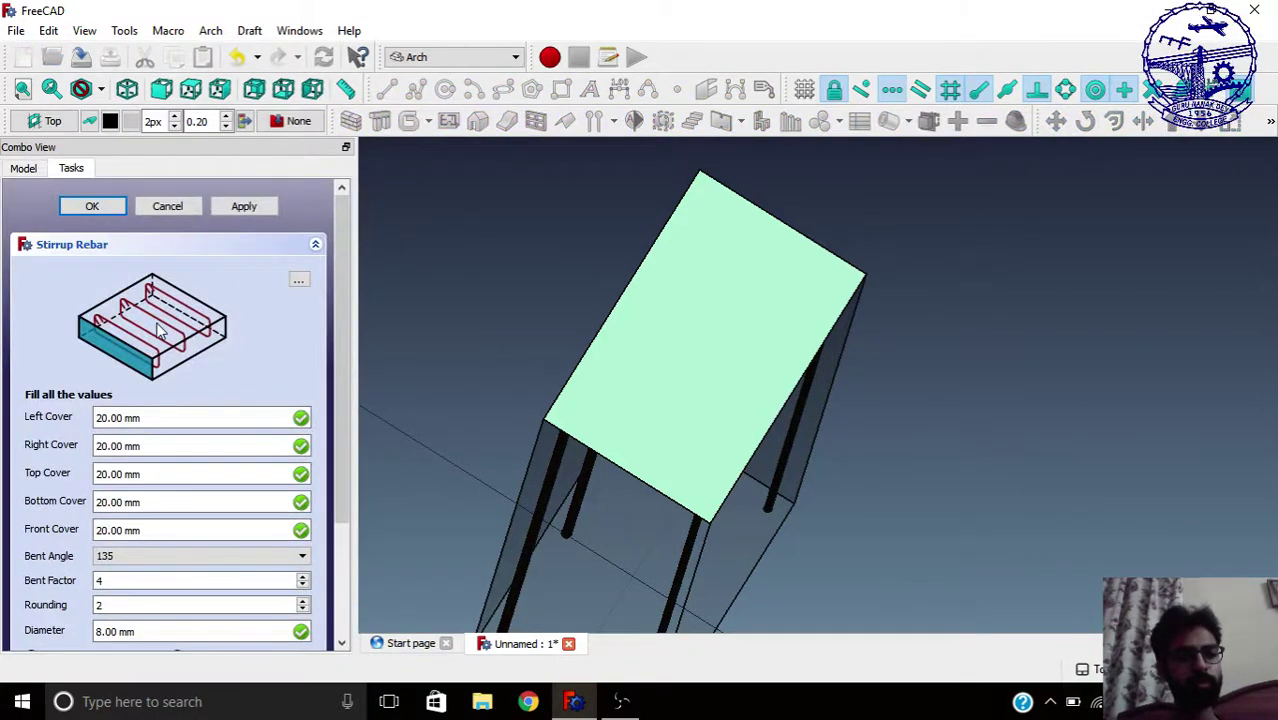
- Review the stirrup's detailed description of covers, bent angle, rounding and spacing, and compare it with the cover settings
{"action": "left_click", "coordinate": [298, 283]}
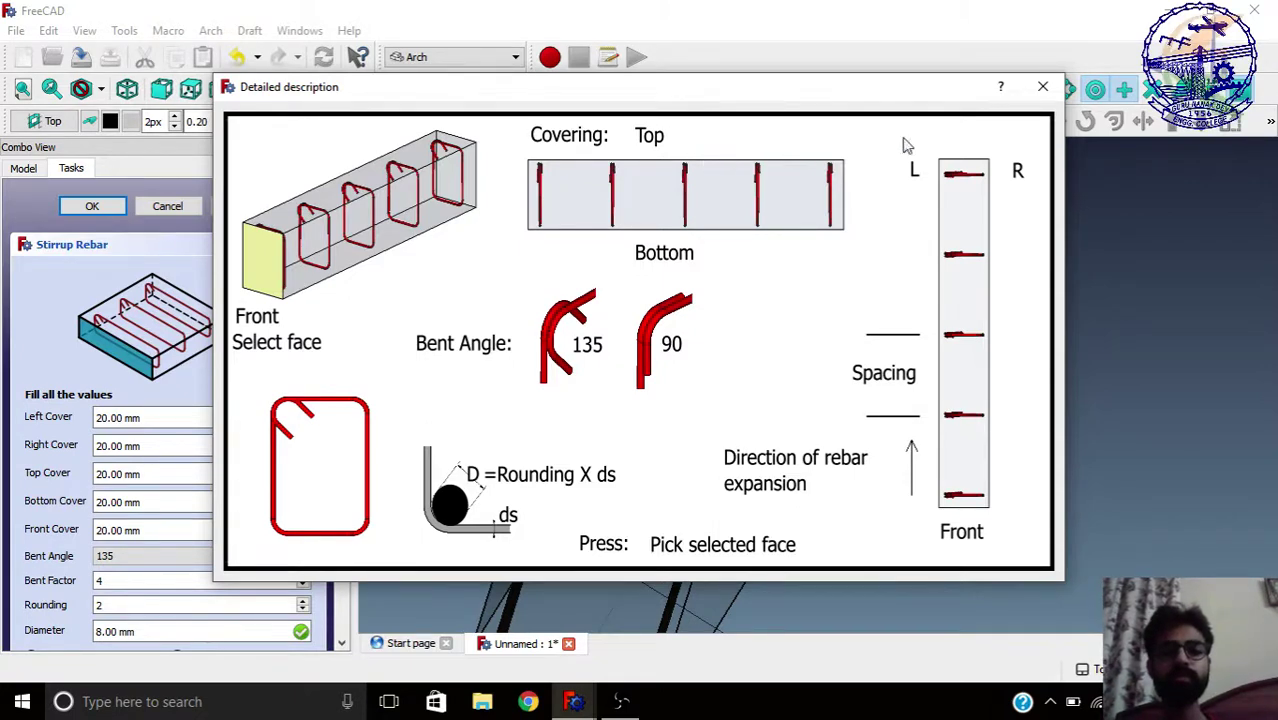
{"action": "left_click", "coordinate": [1043, 87]}
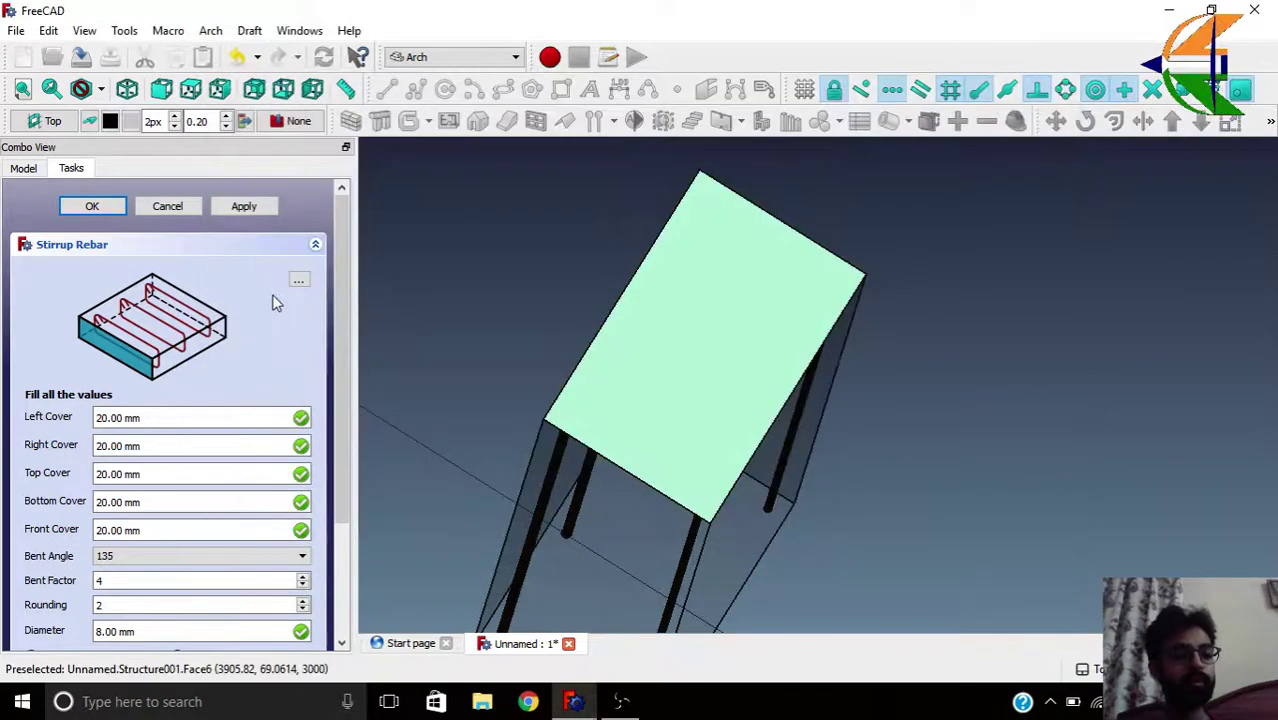
{"action": "double_click", "coordinate": [147, 418]}
{"action": "left_click", "coordinate": [228, 382]}
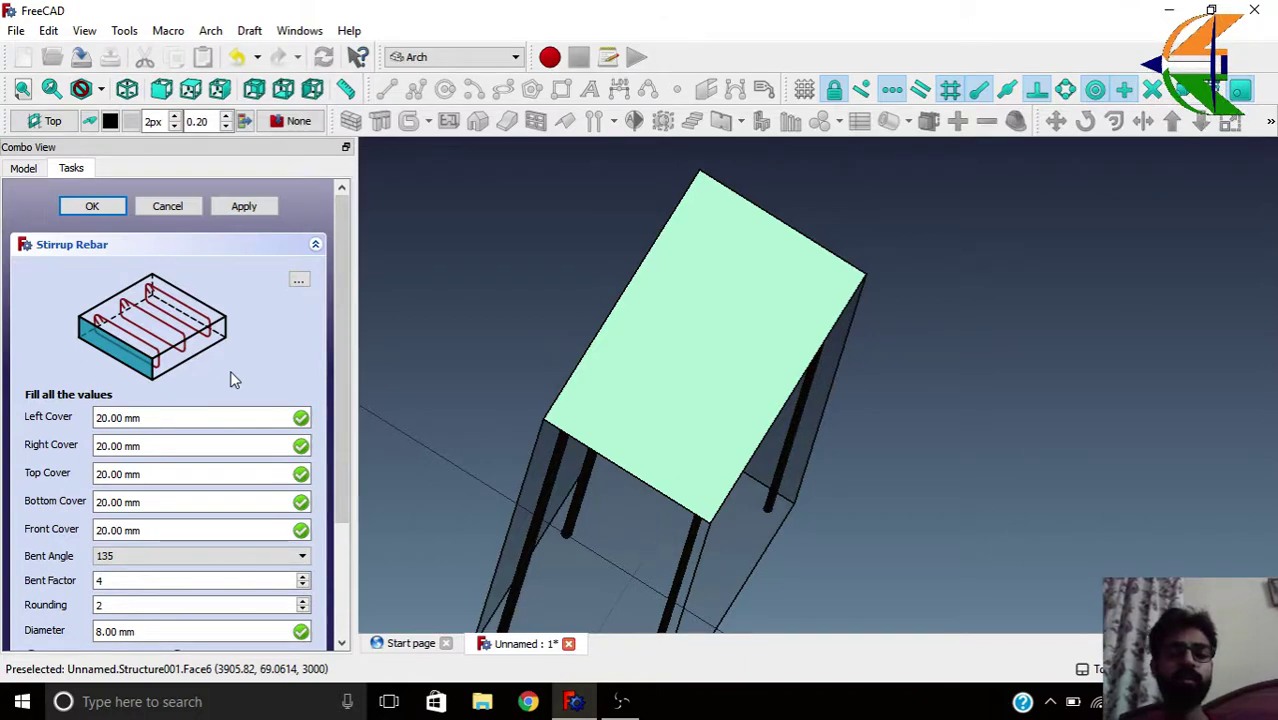
{"action": "left_click", "coordinate": [299, 281]}
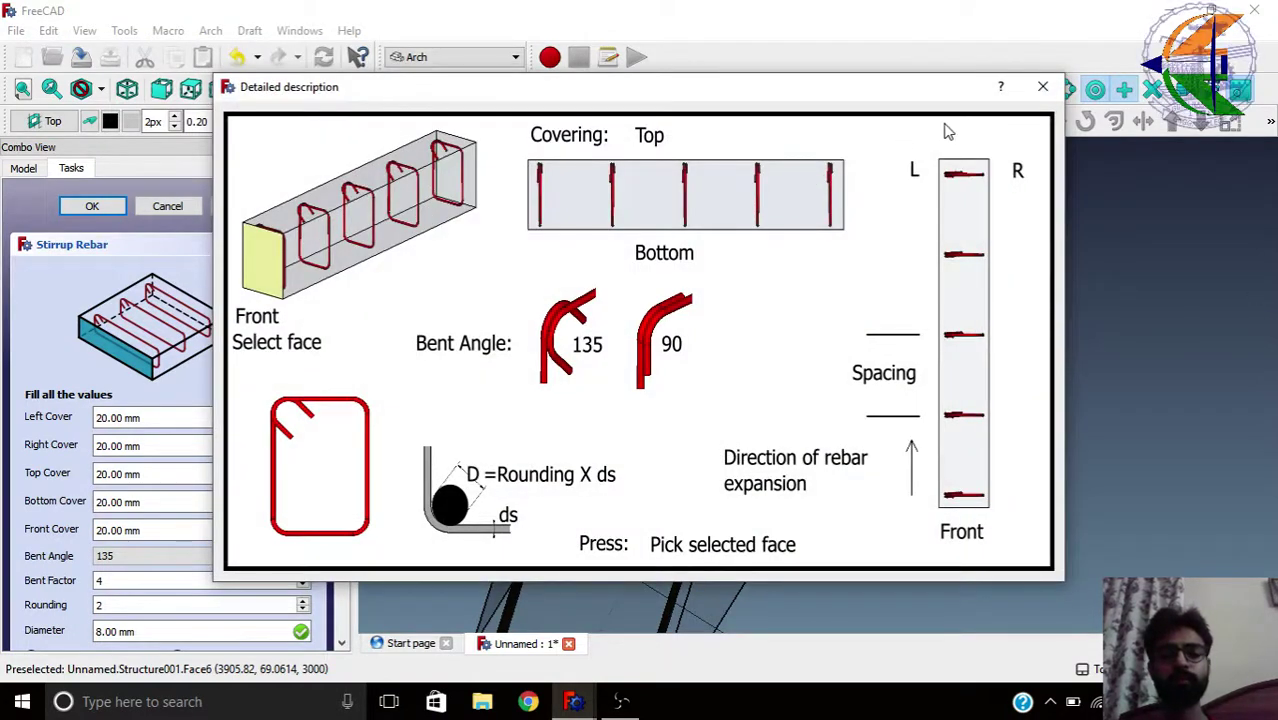
{"action": "left_click", "coordinate": [1043, 90]}
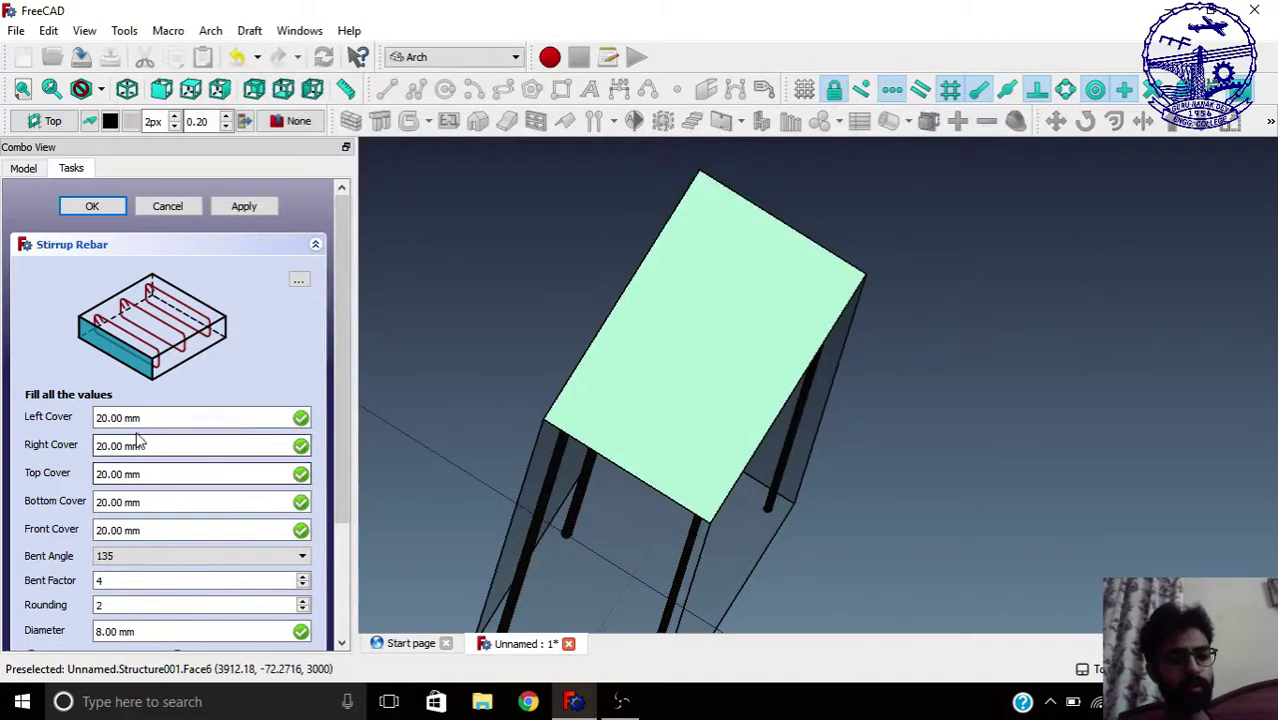
{"action": "left_click_drag", "start_coordinate": [155, 417], "coordinate": [70, 417]}
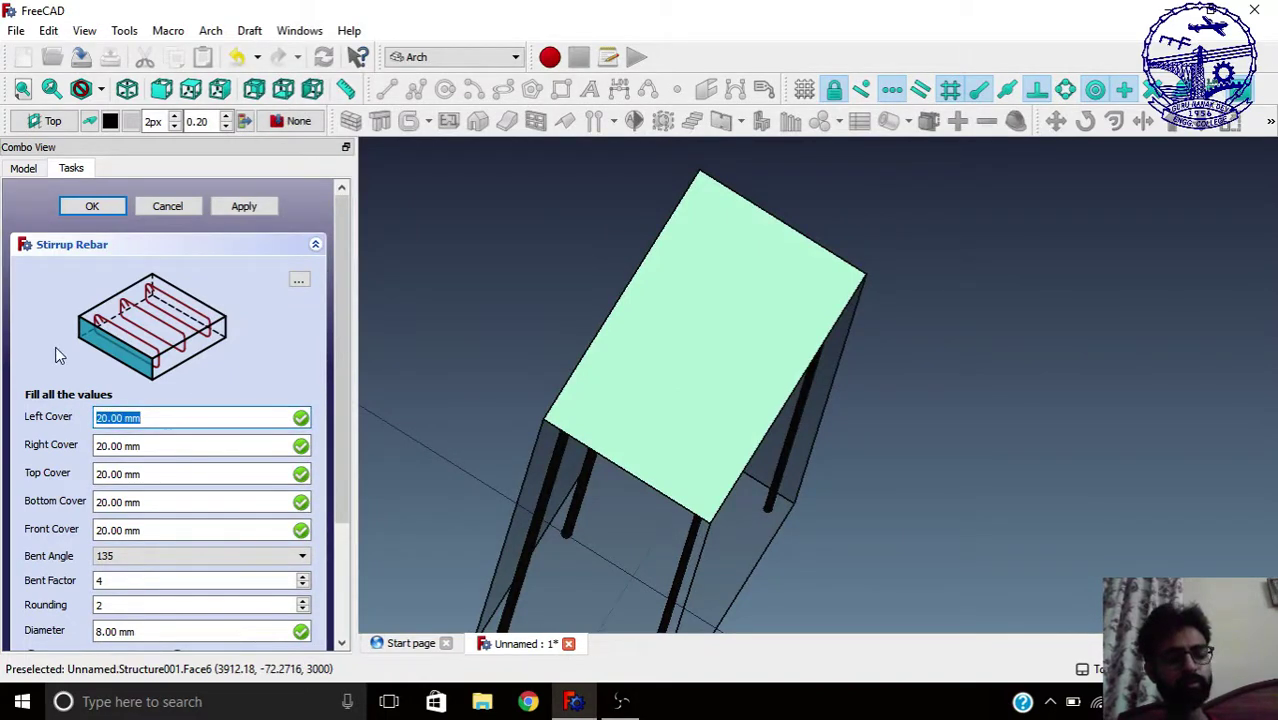
{"action": "left_click", "coordinate": [256, 379]}
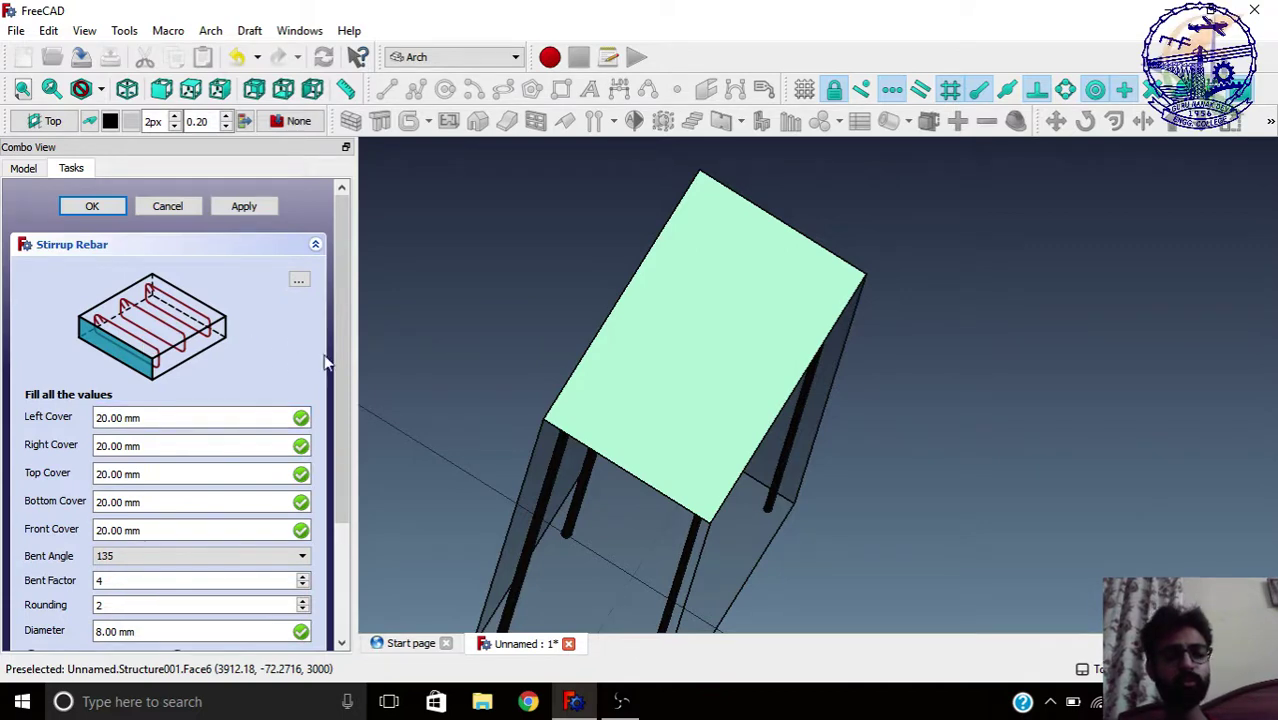